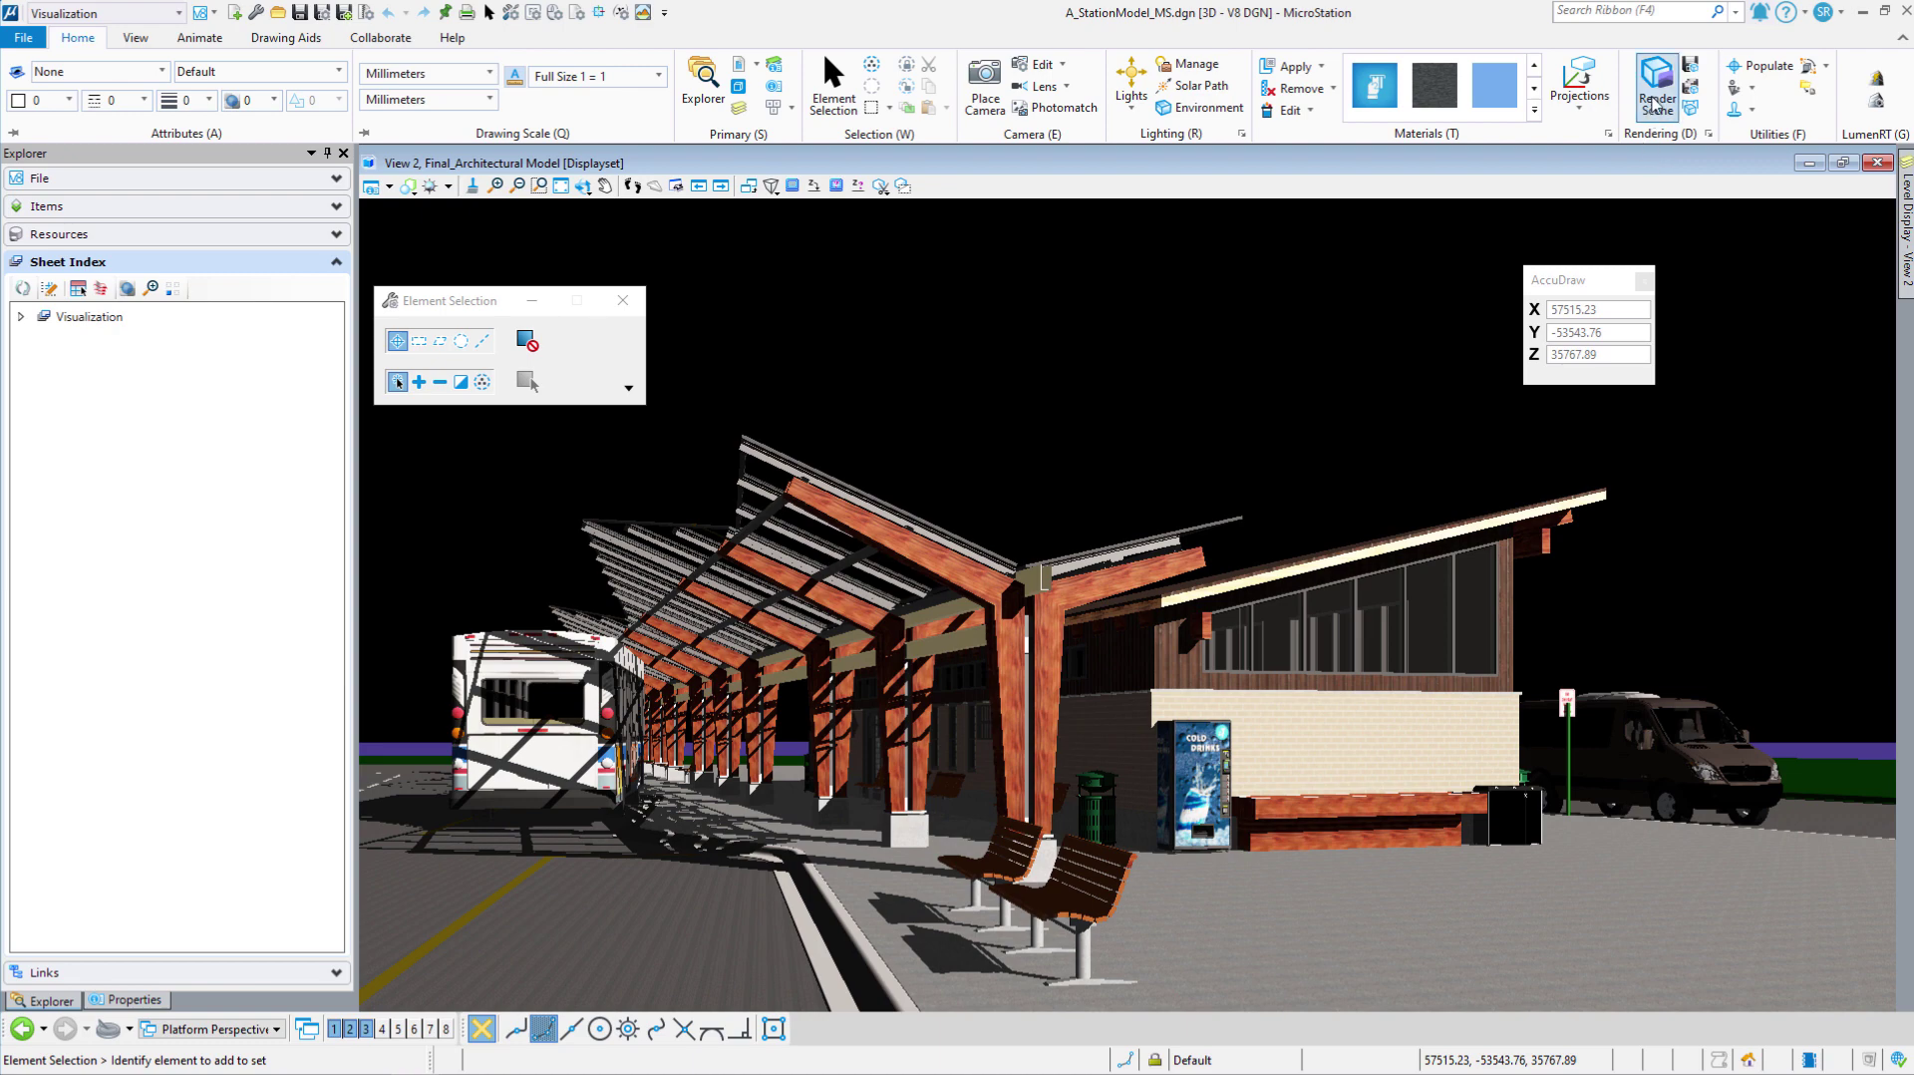
Close the render window, then open the Light Manager and move it left of the view
left_click(1656, 104)
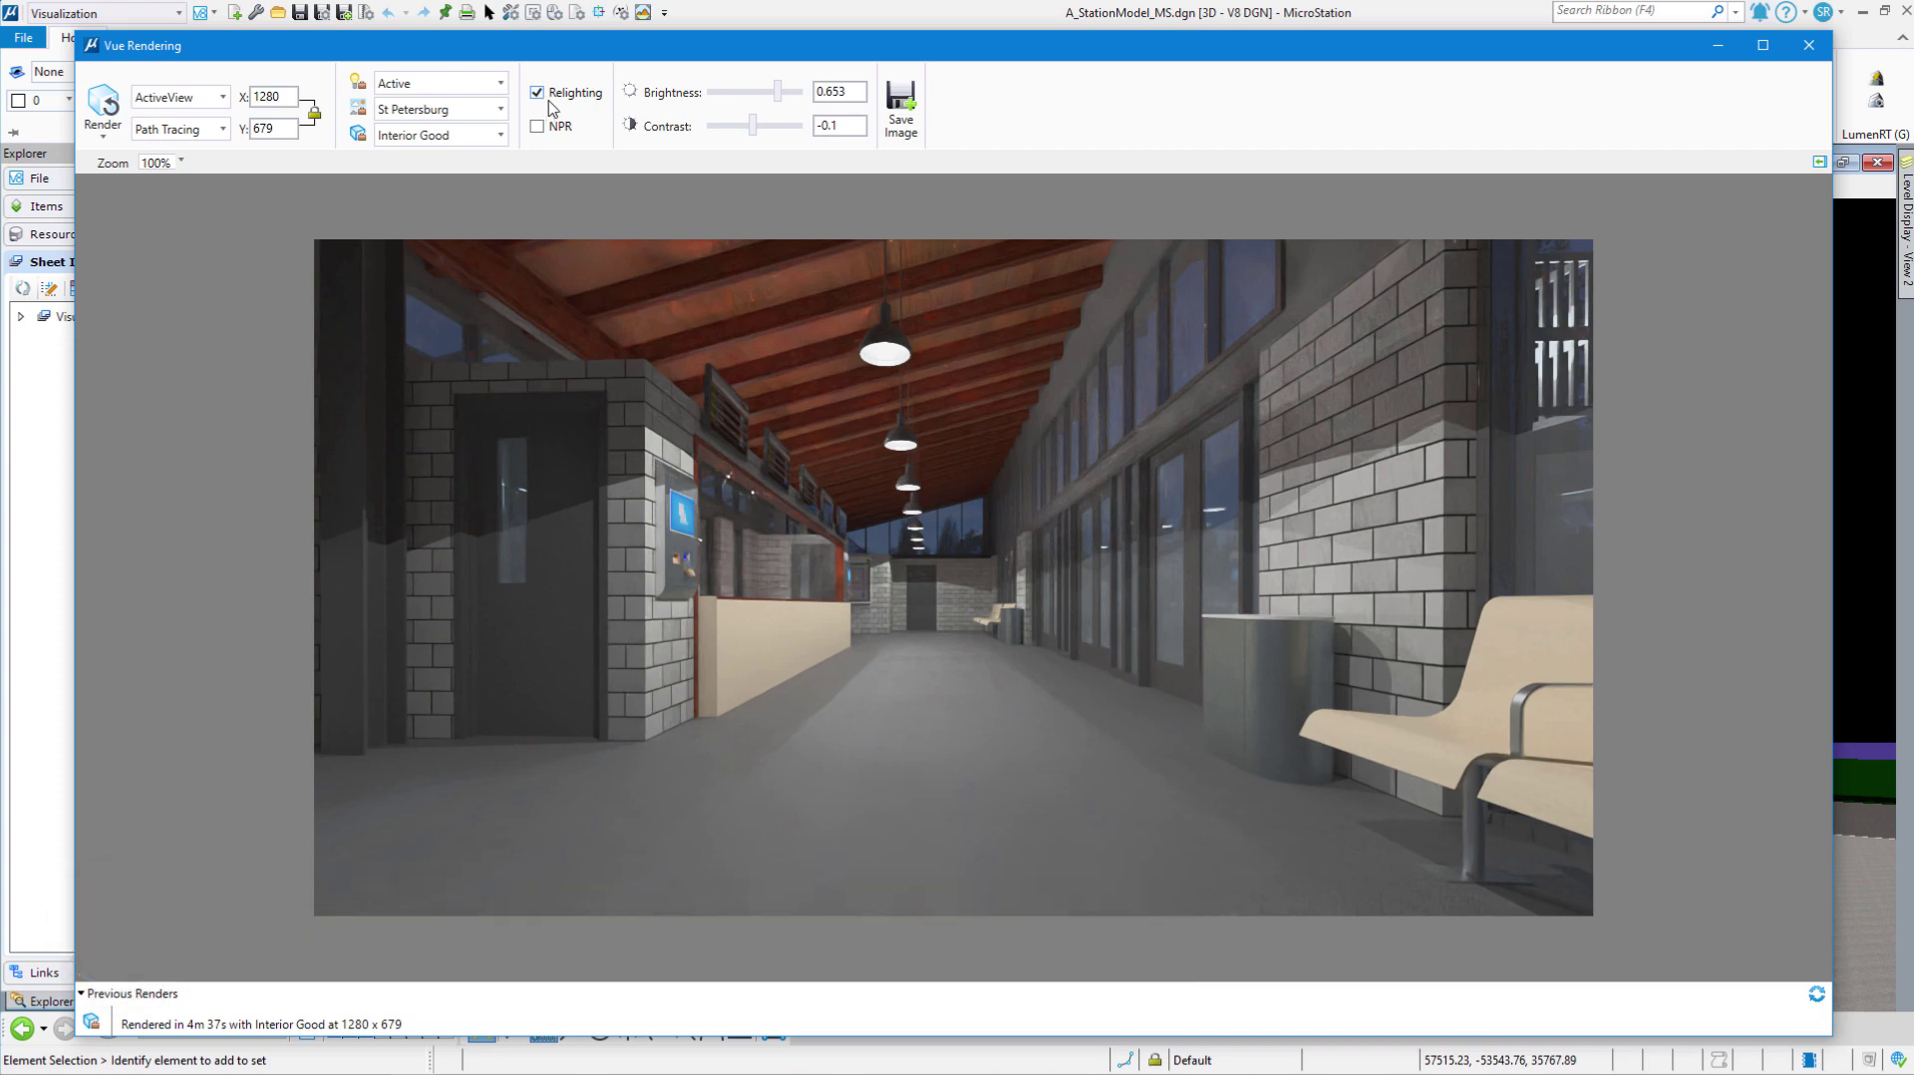
left_click(1809, 44)
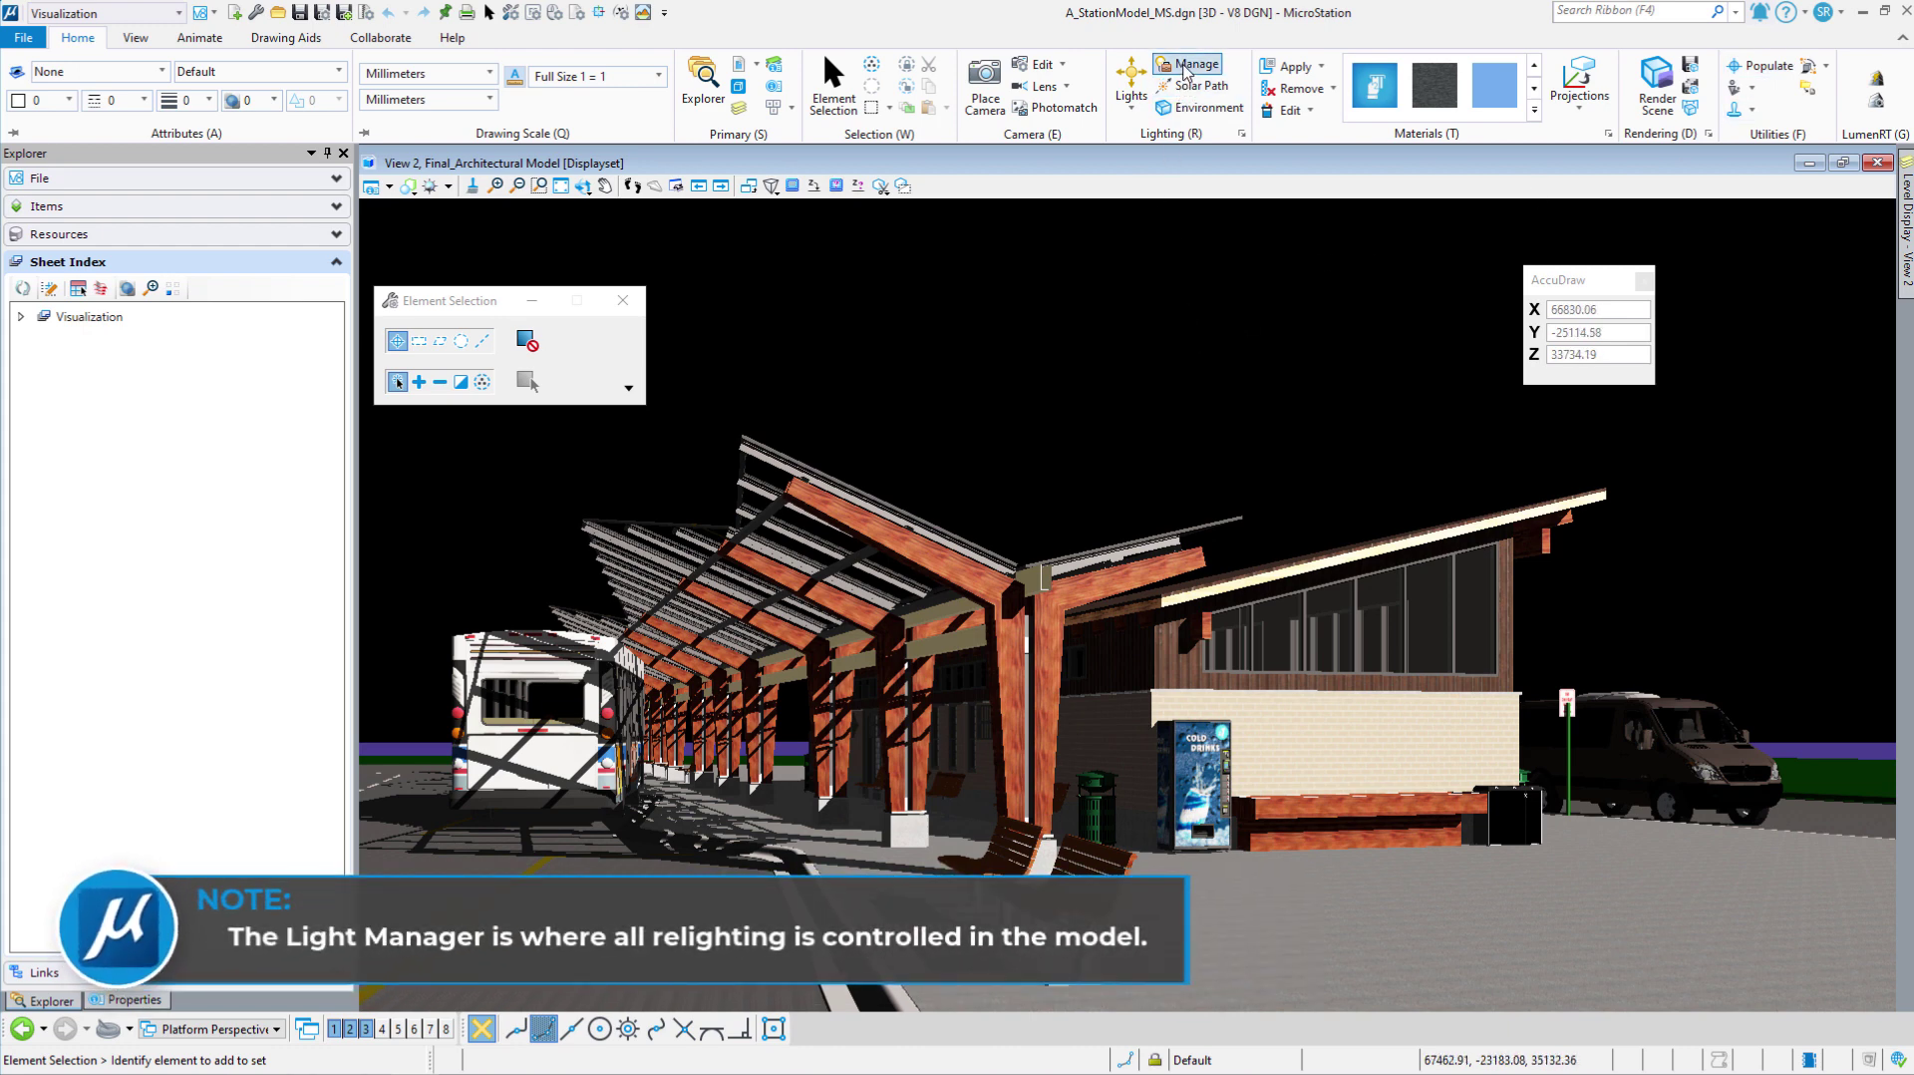
left_click(1186, 67)
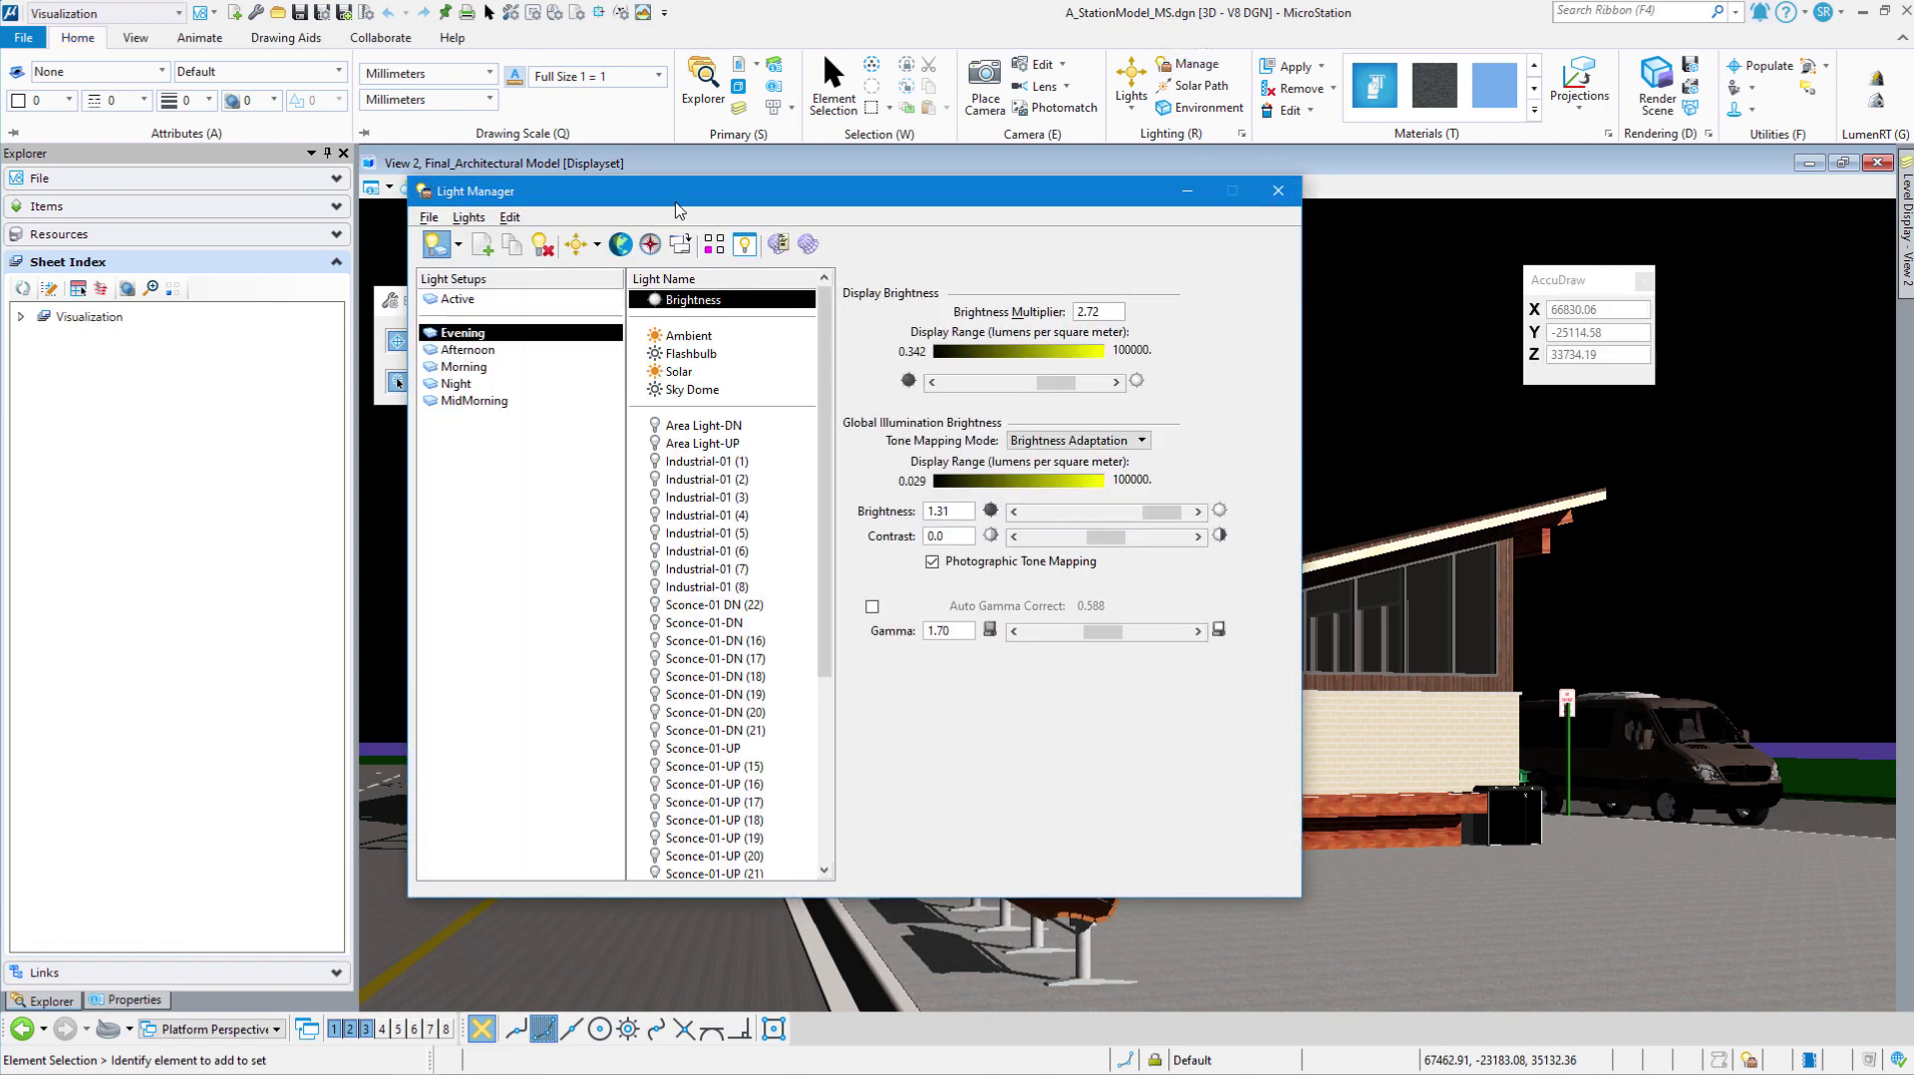
left_click_drag(864, 191, 544, 160)
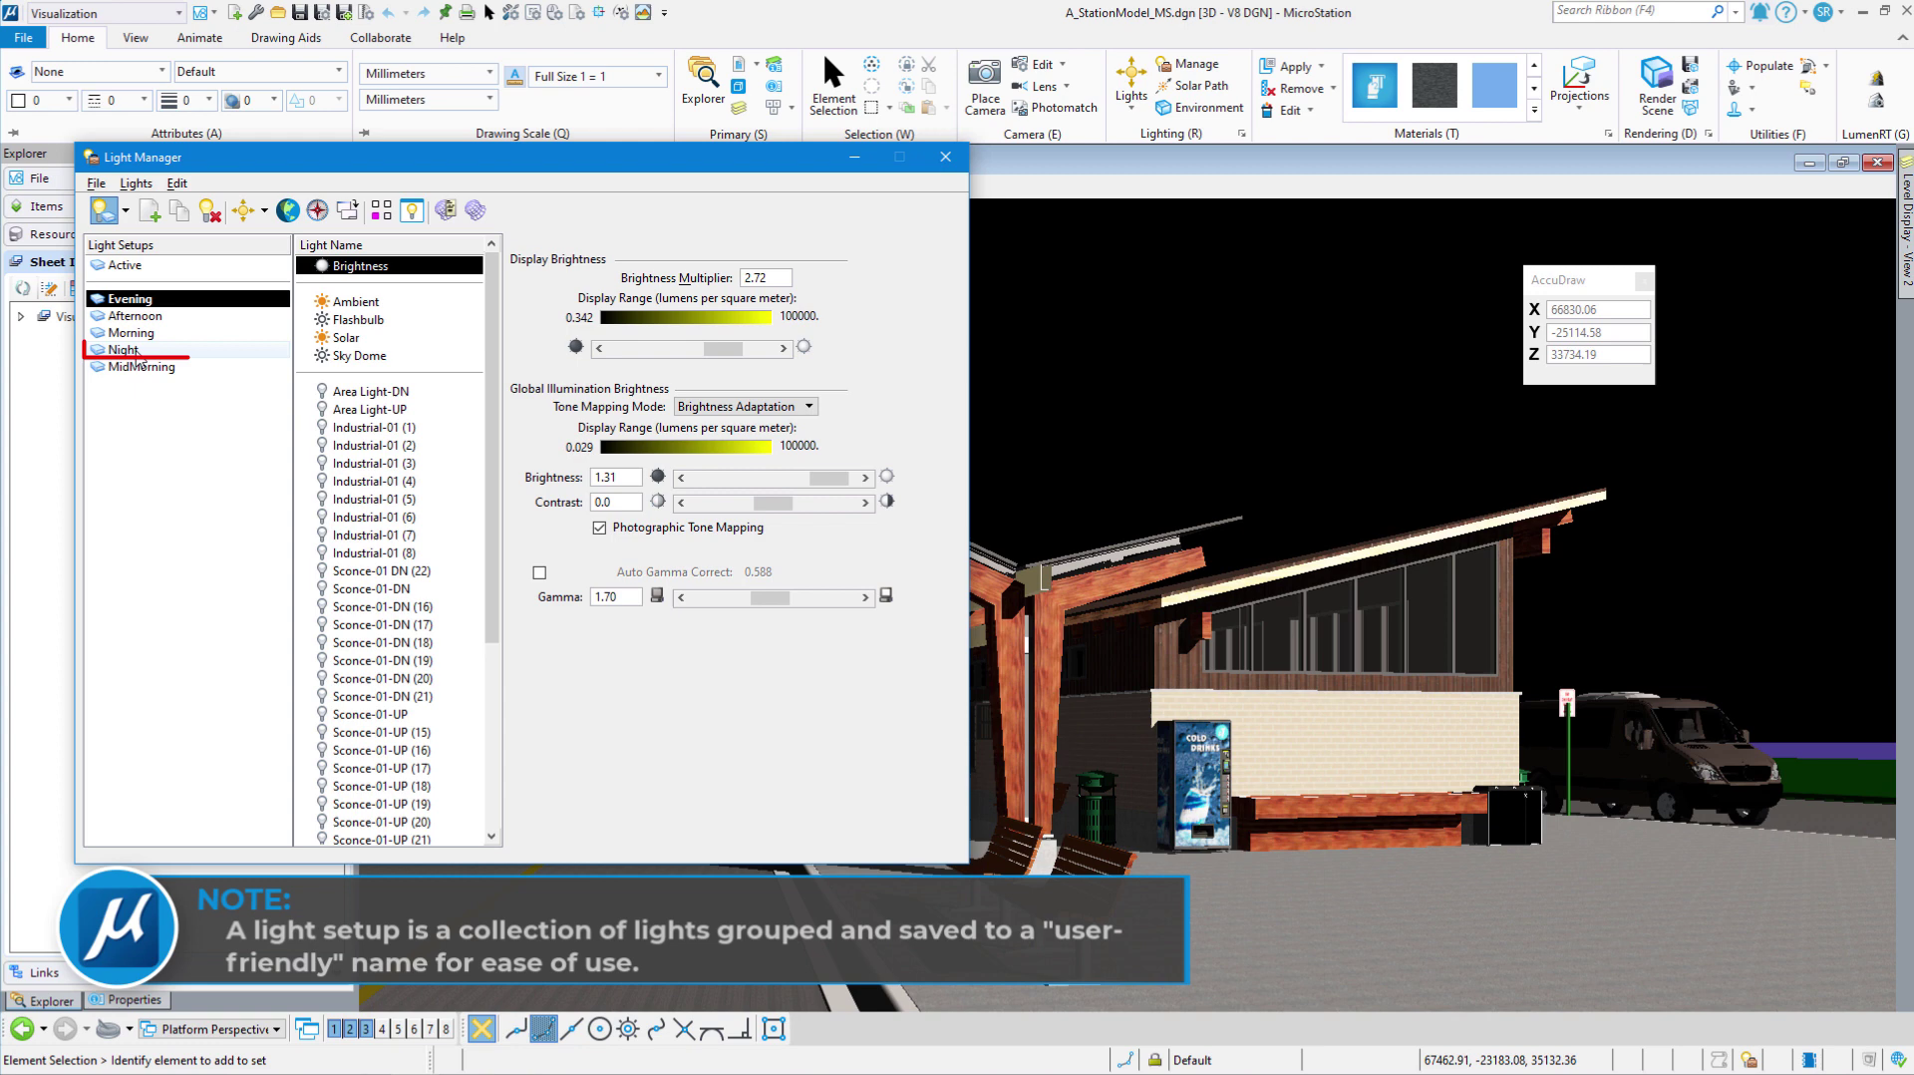
Activate the Night setup, check the Ambient and Solar light properties, then close the Light Manager
left_click(124, 350)
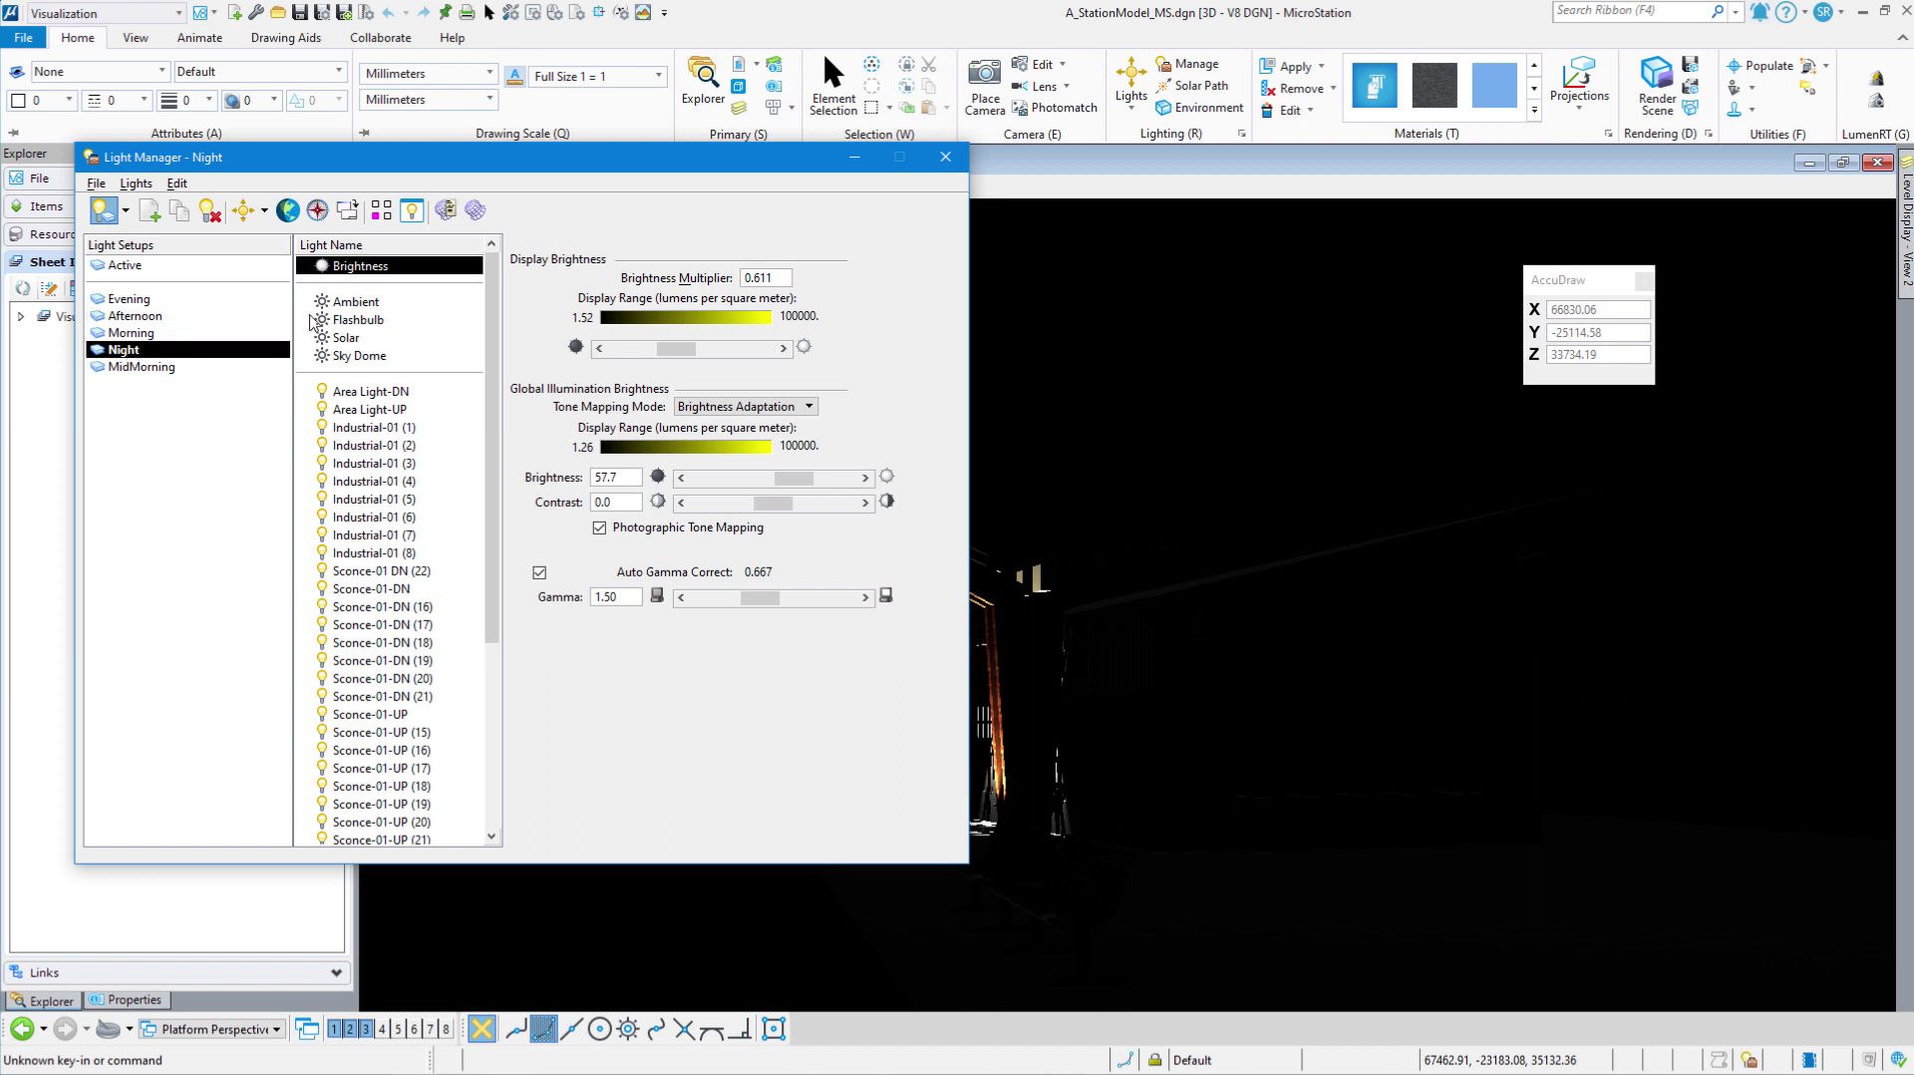
left_click(340, 305)
left_click(349, 339)
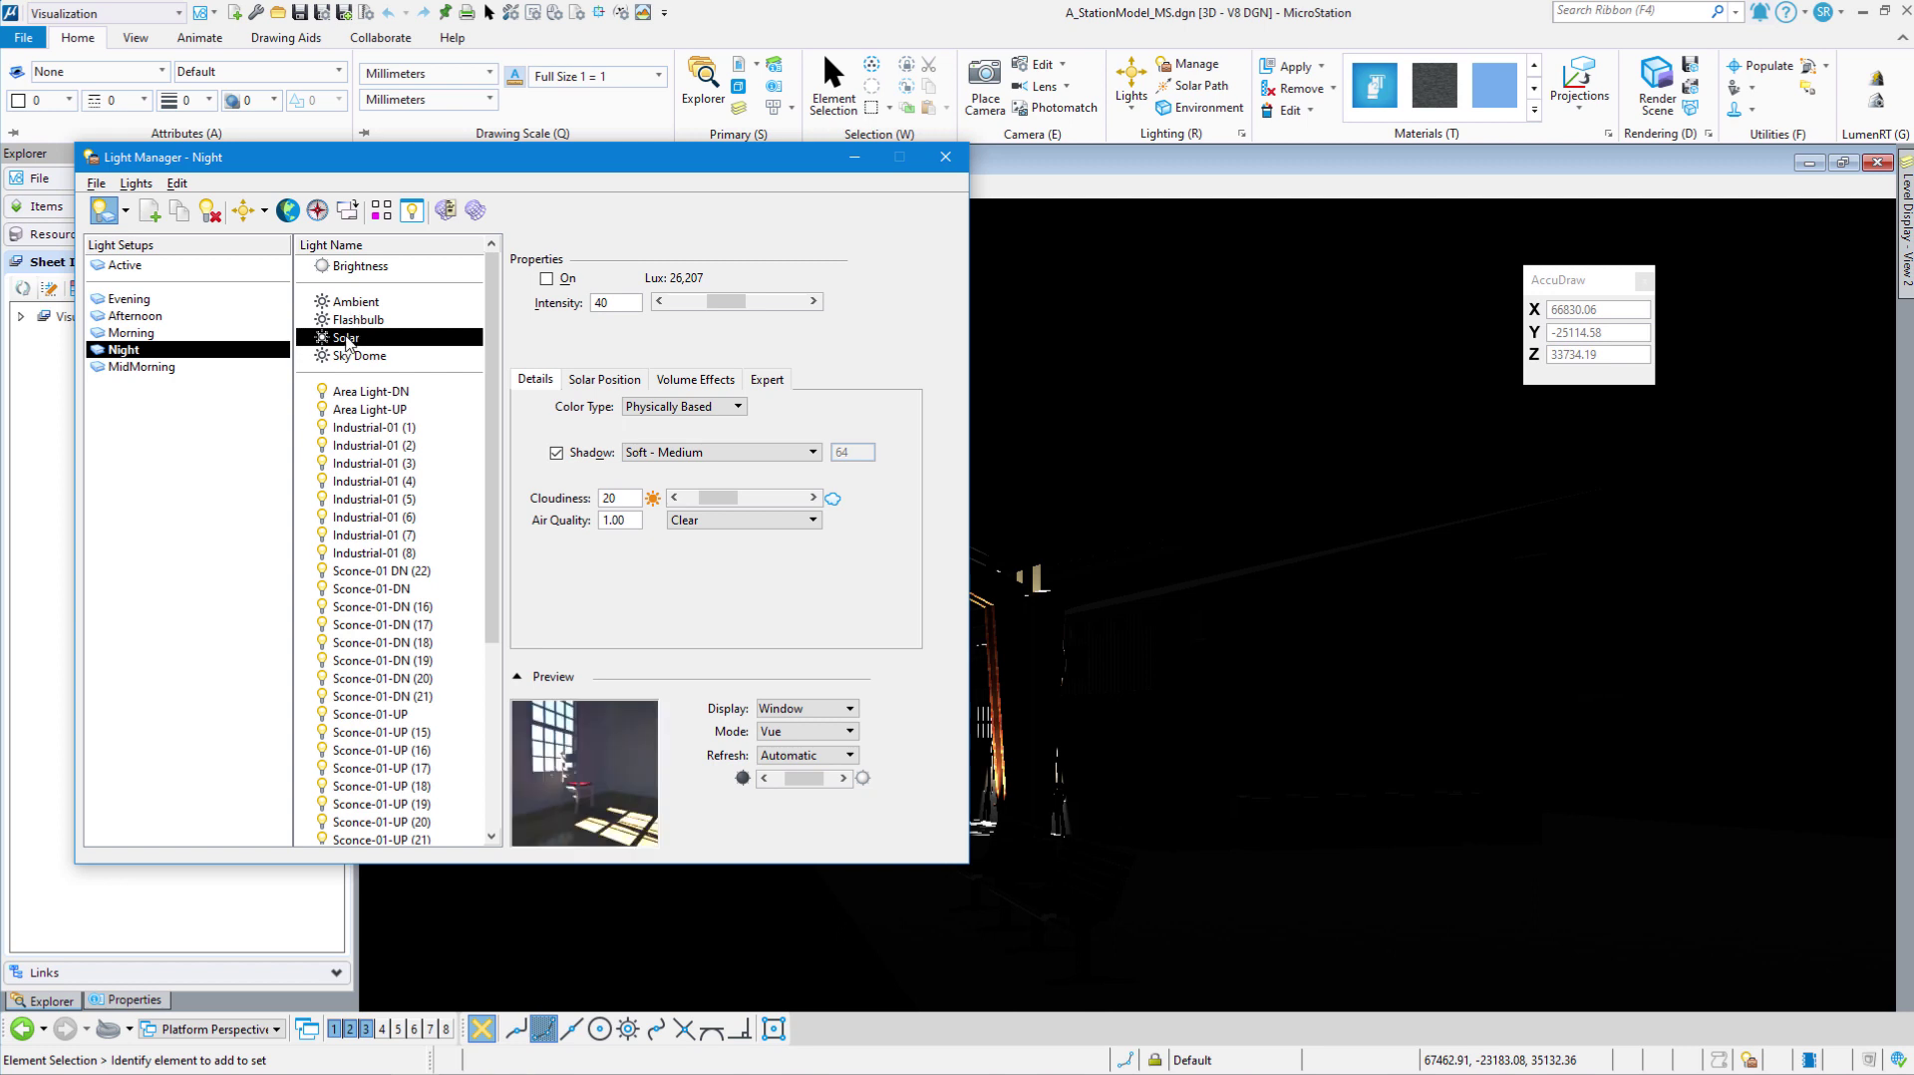
left_click_drag(492, 417, 503, 374)
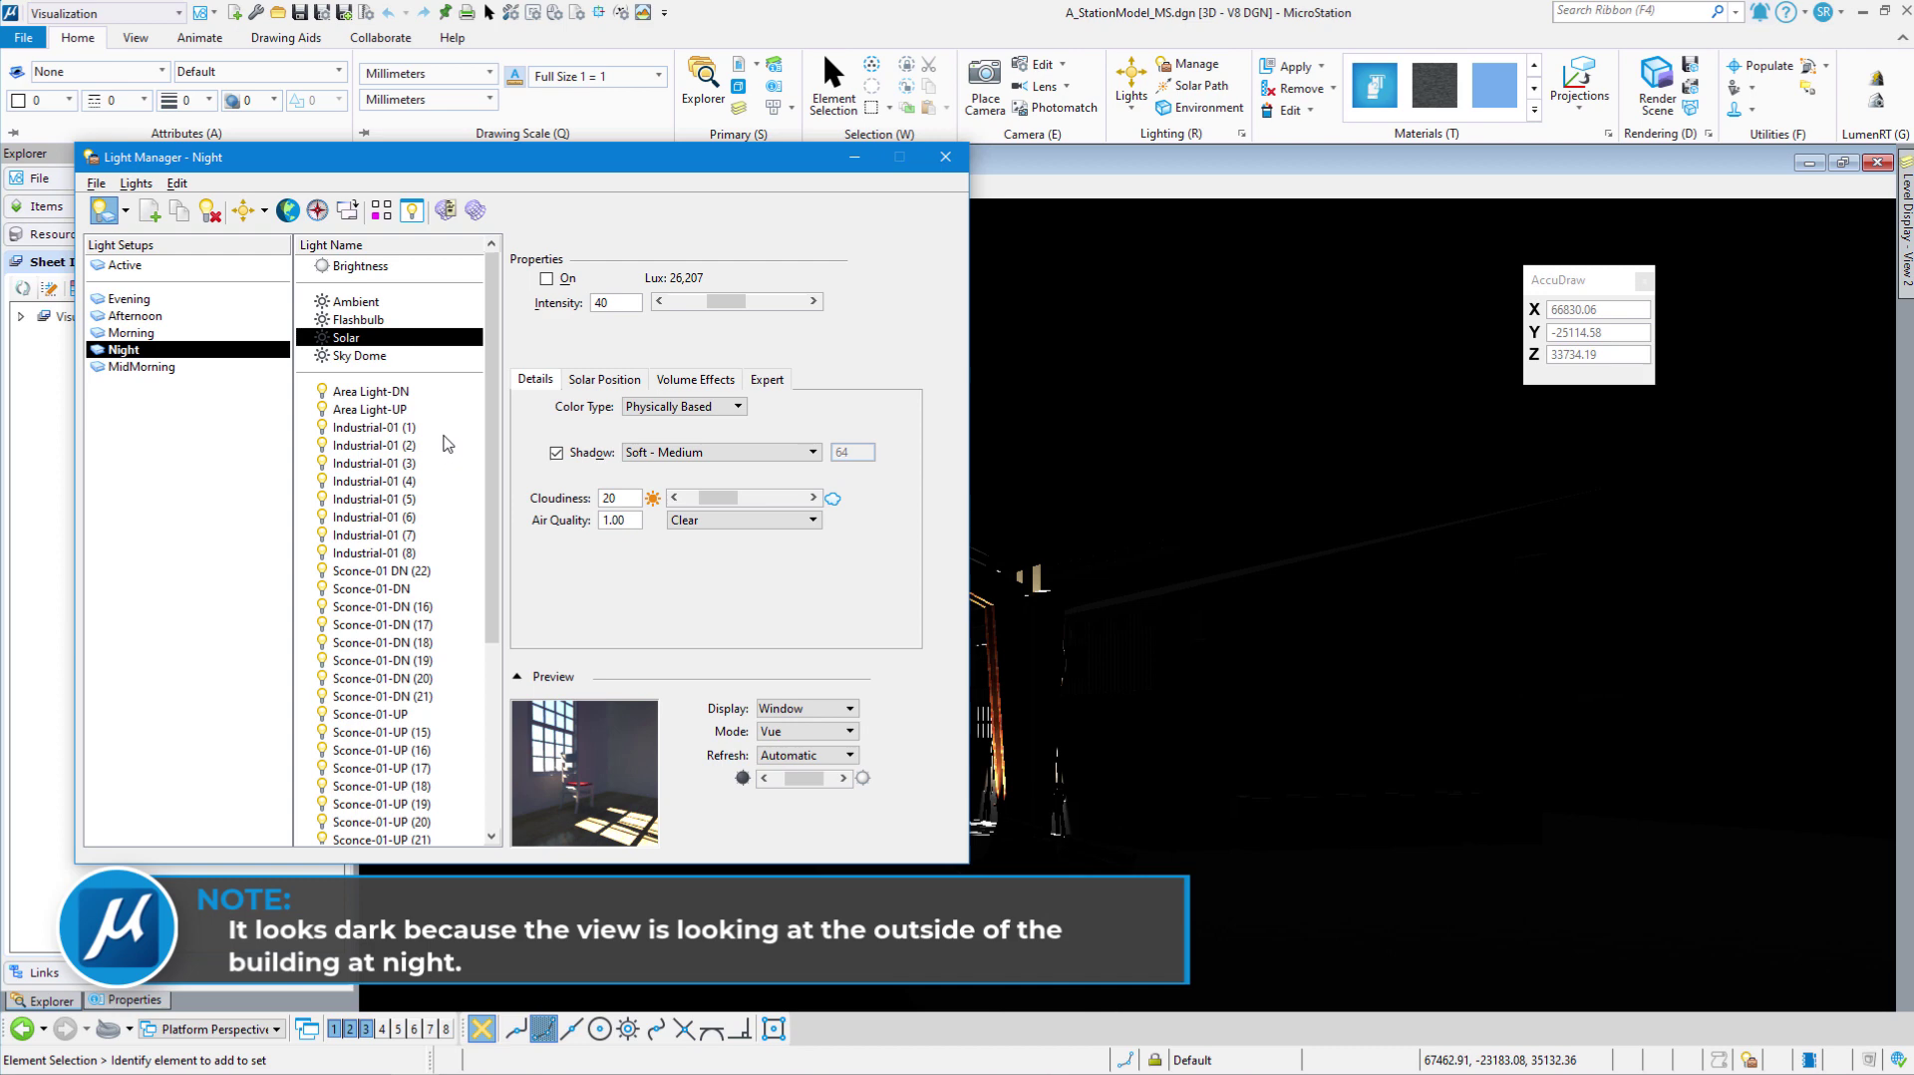
left_click(946, 158)
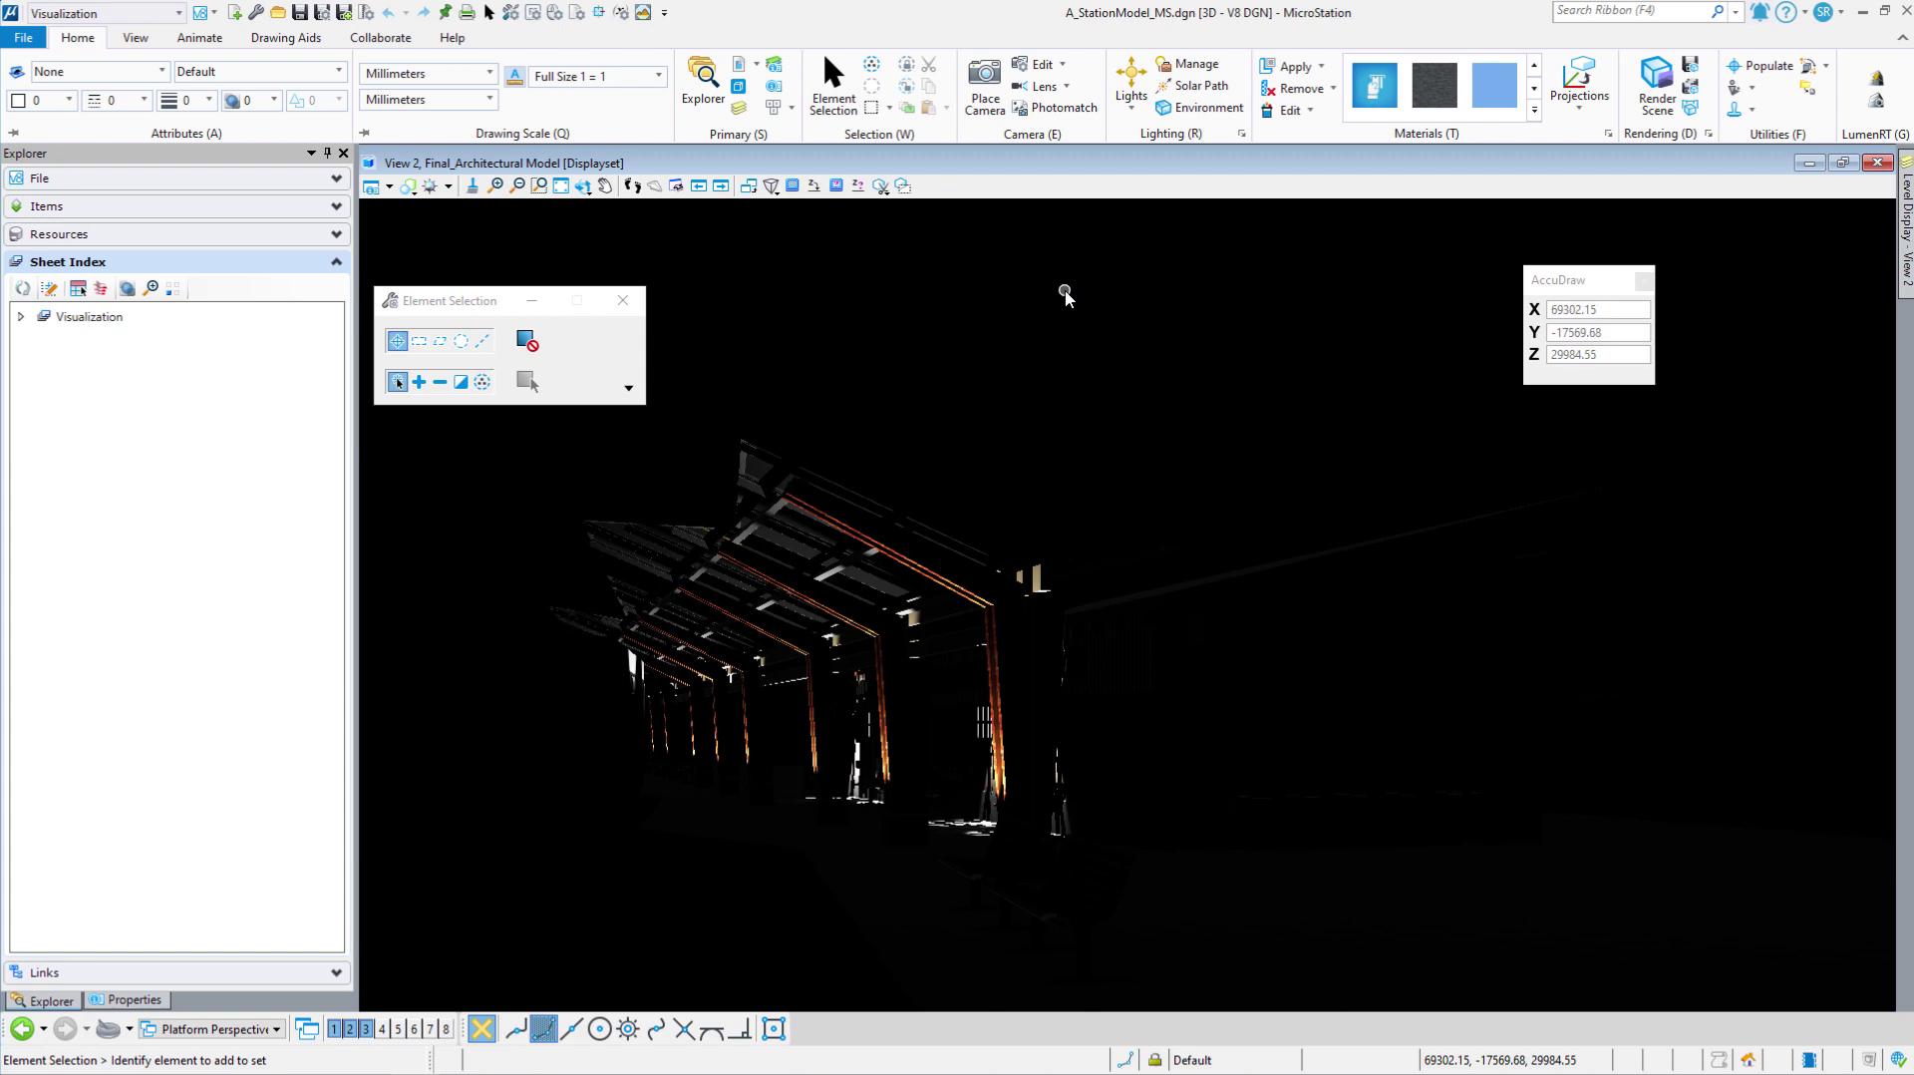
Apply the saved view 'View of Interior1' to View 2 and close the Saved Views dialogs
left_click(135, 36)
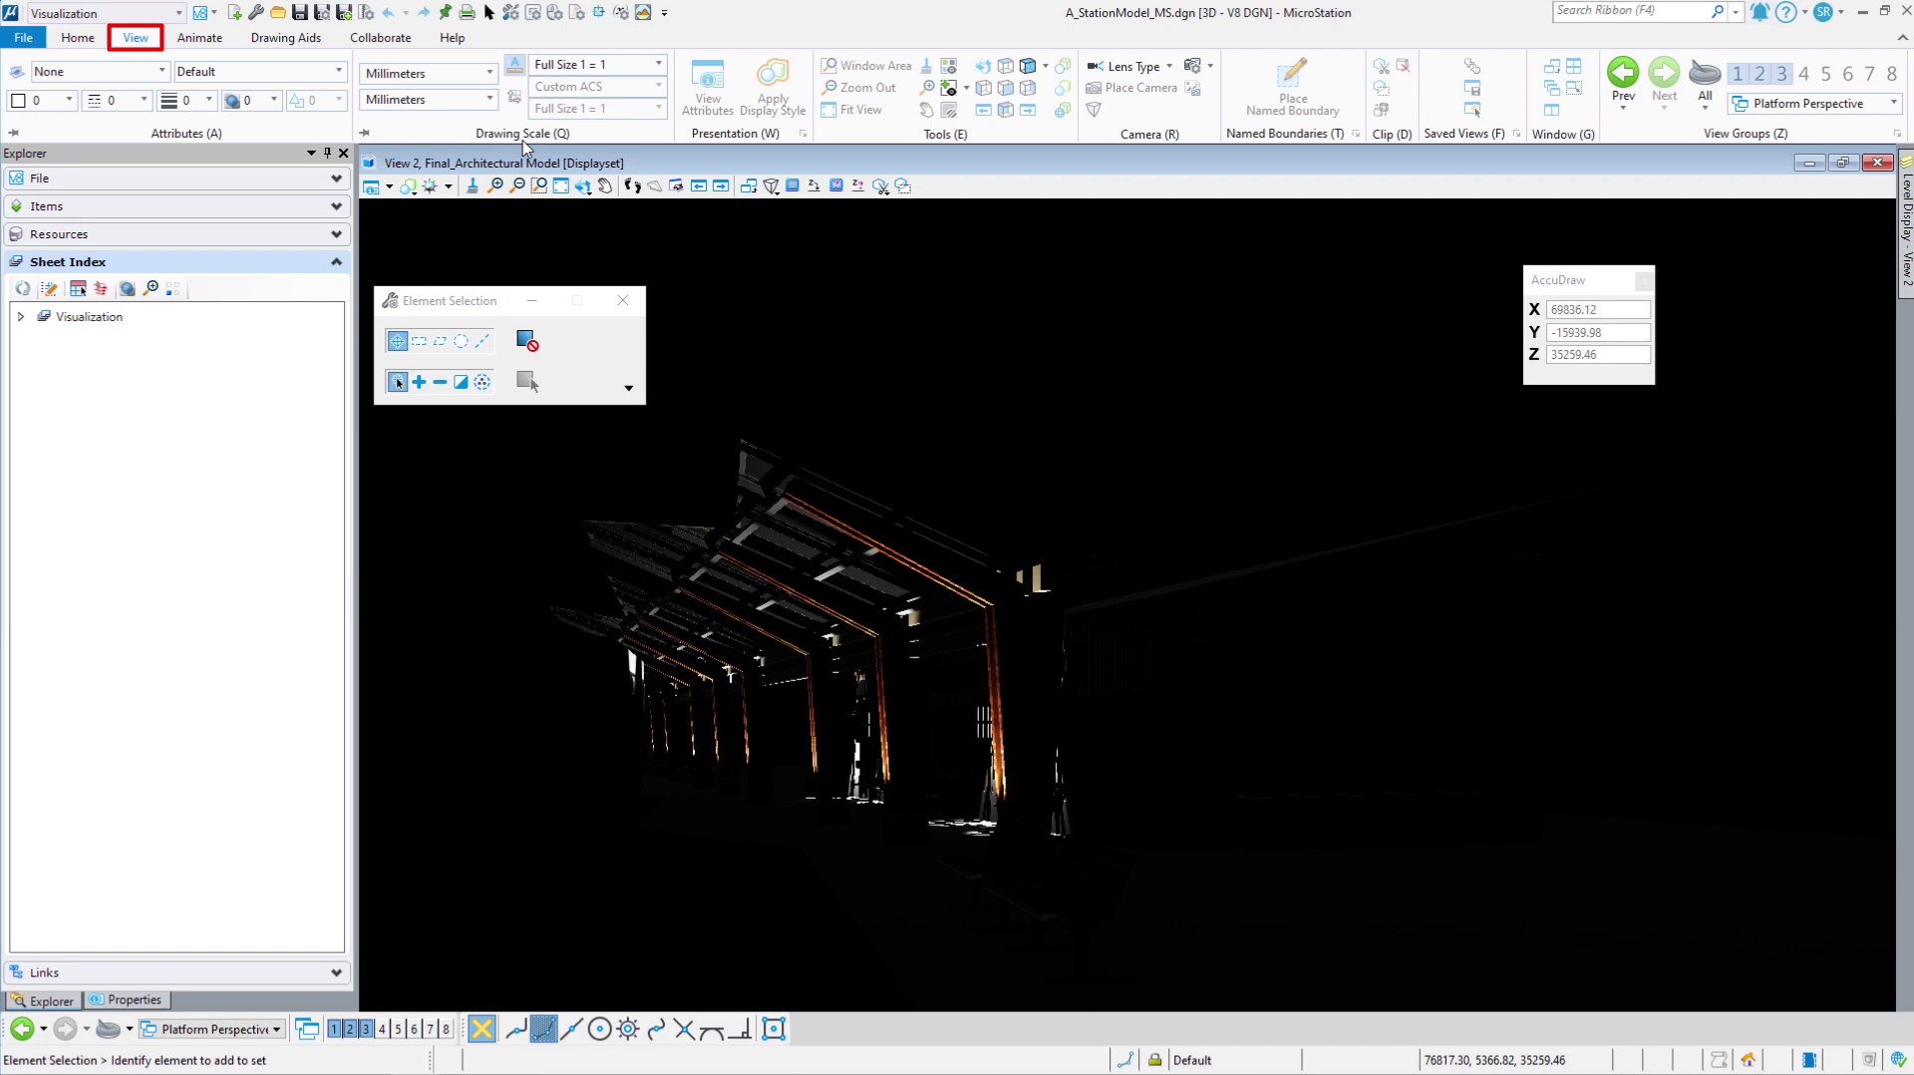
left_click(1516, 133)
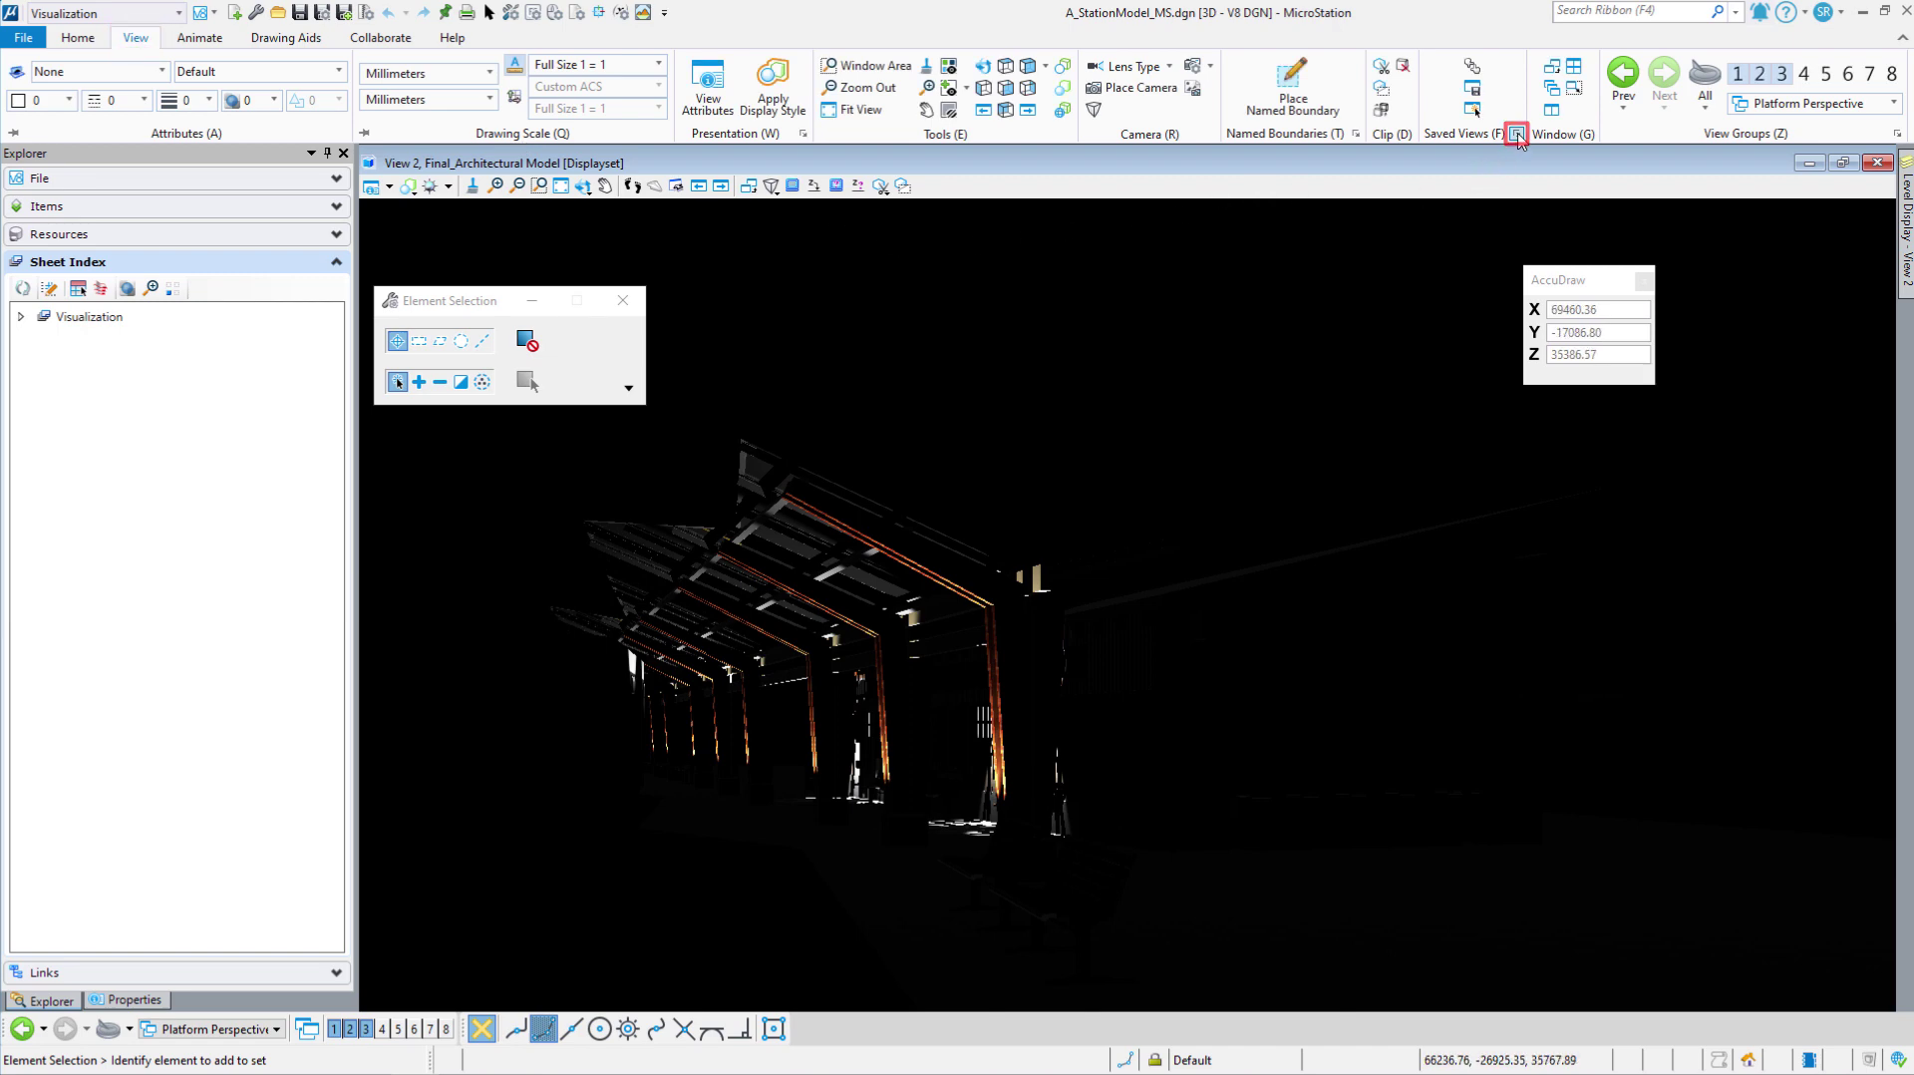
left_click_drag(662, 454, 473, 229)
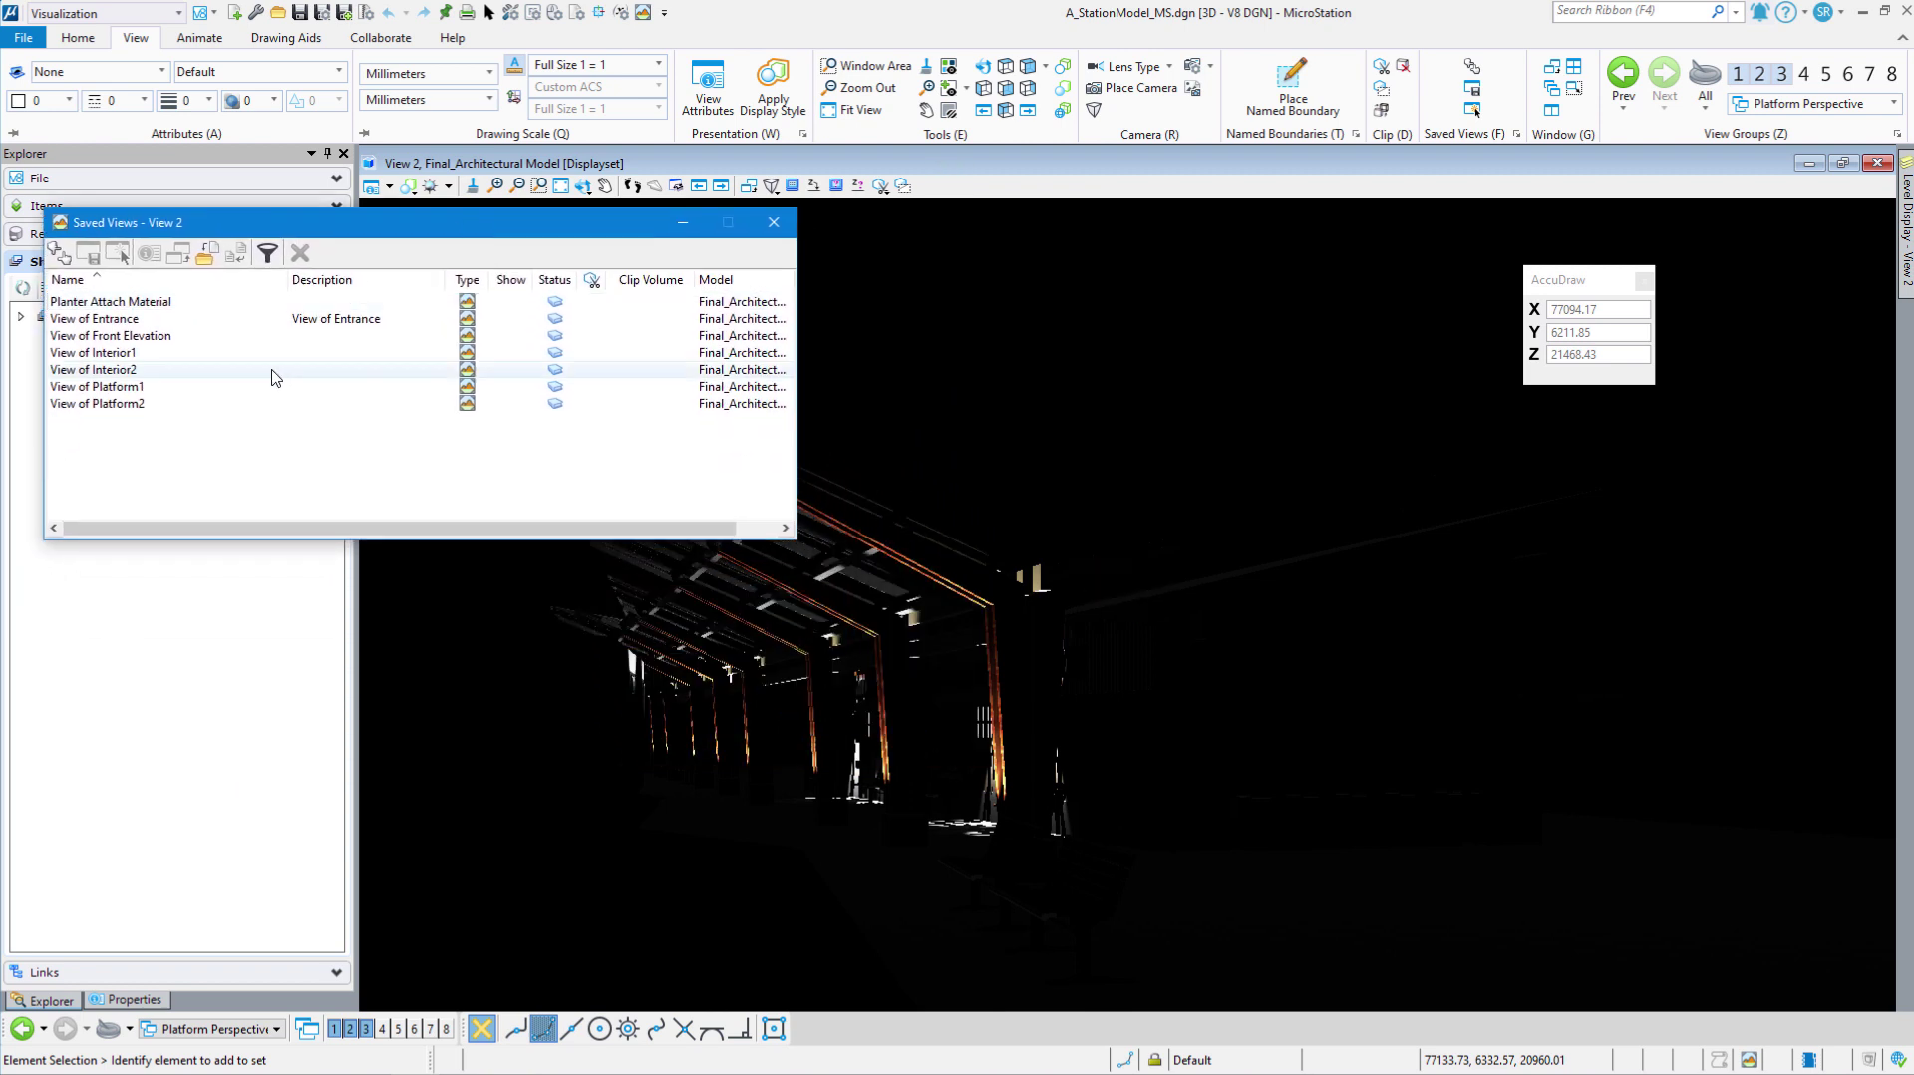
left_click(114, 353)
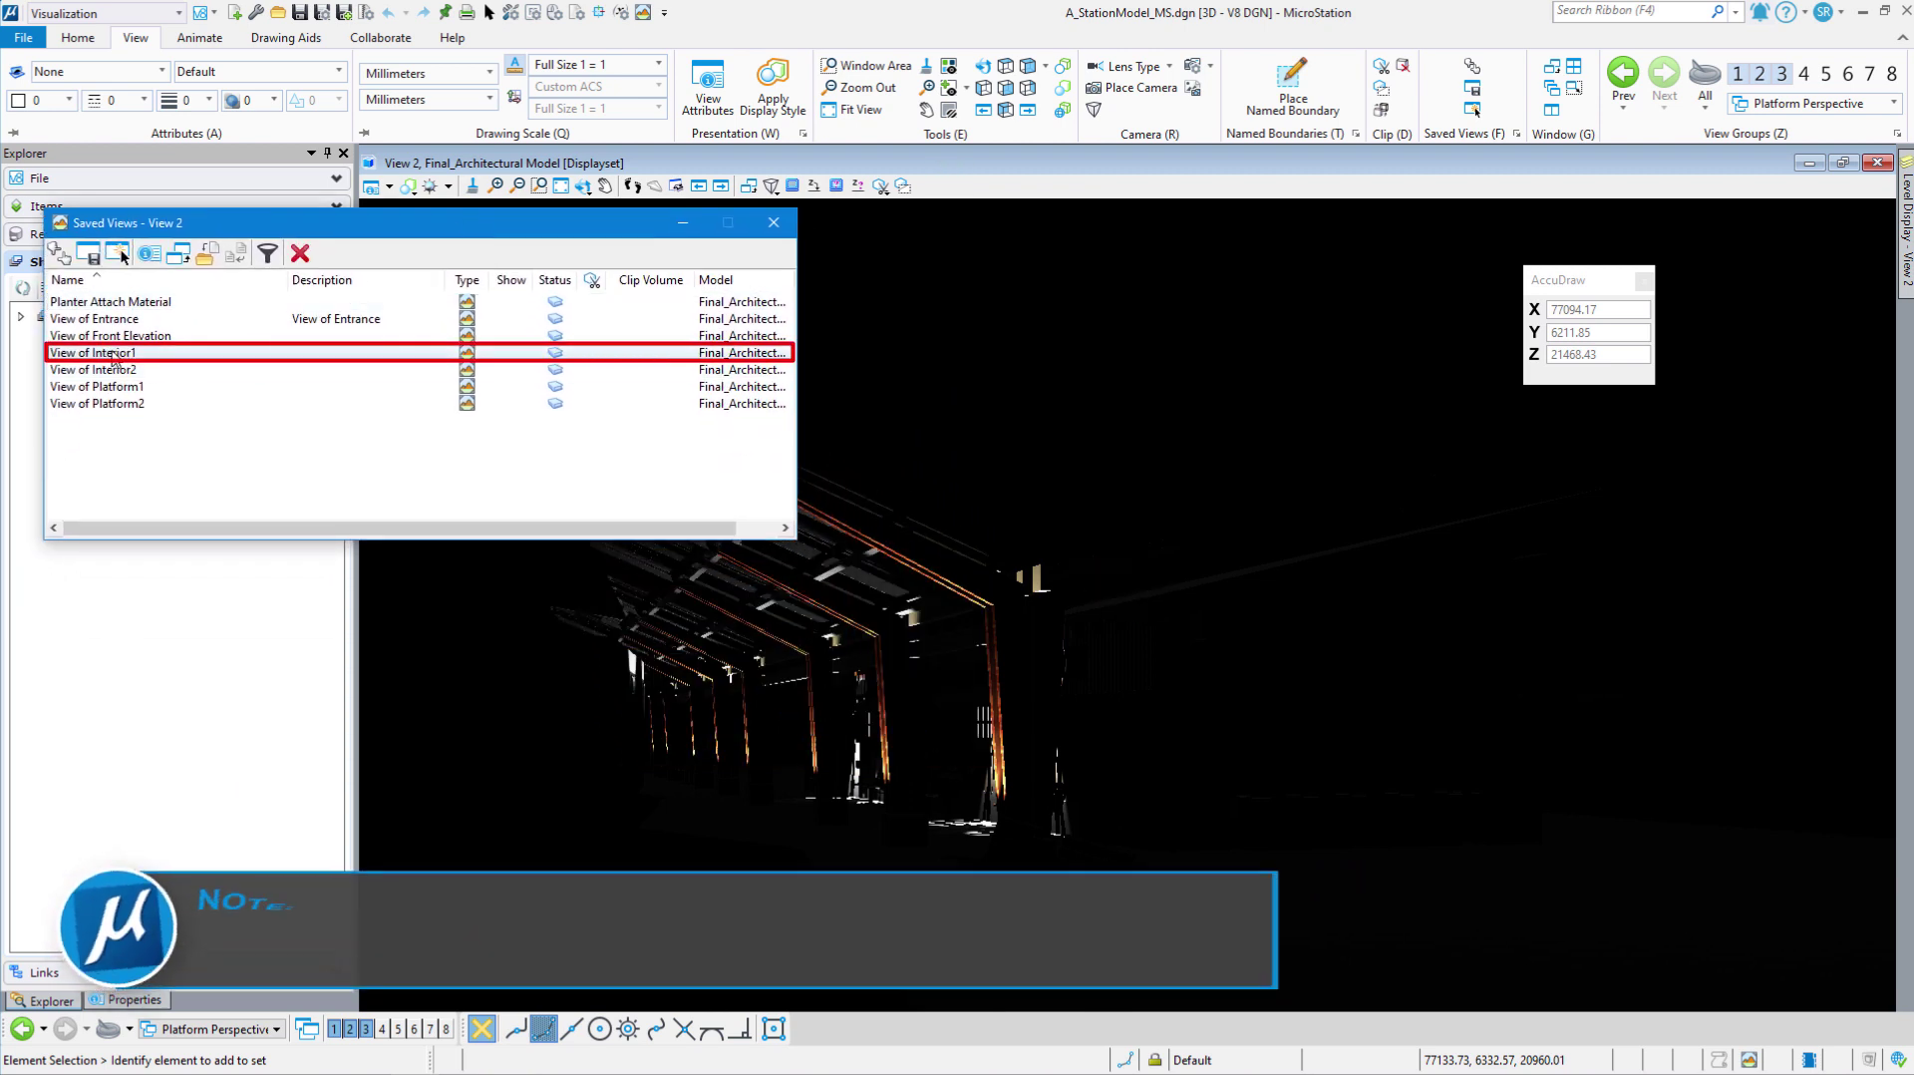
left_click(118, 253)
left_click(1052, 458)
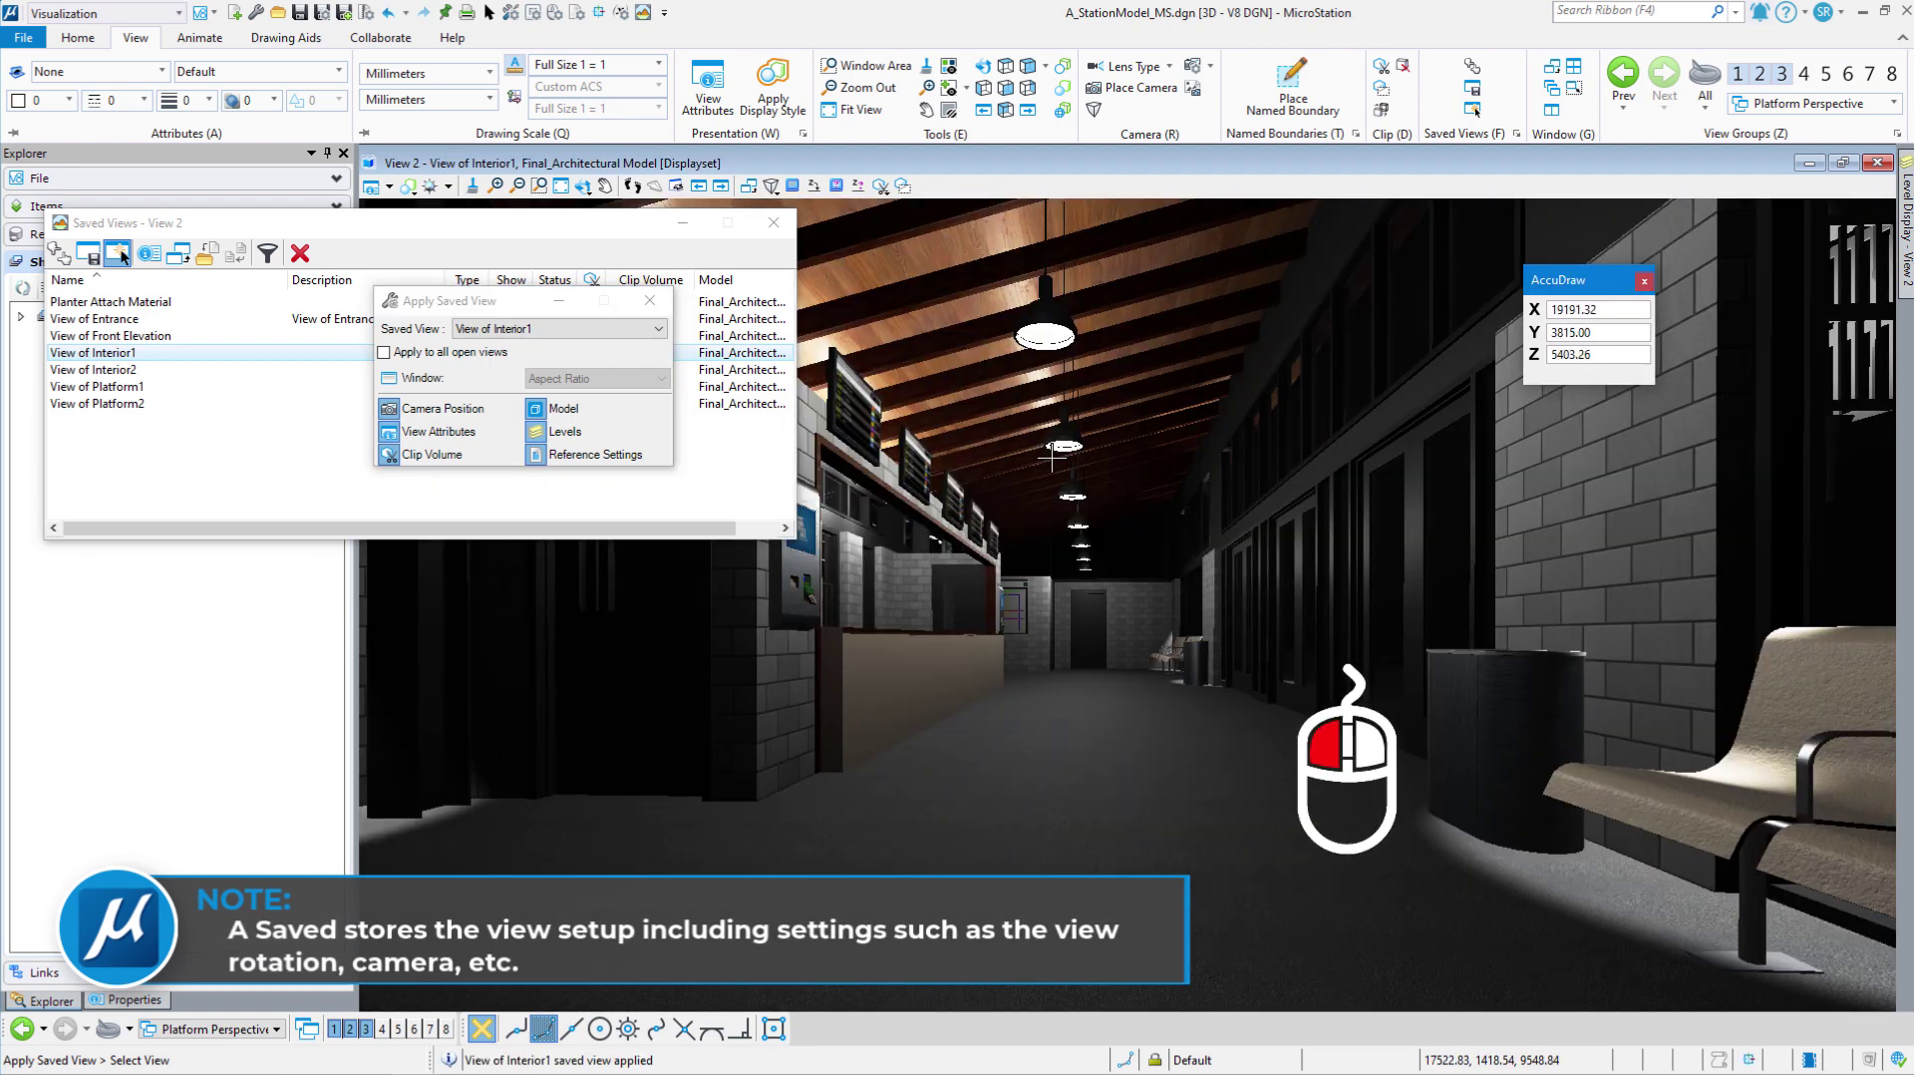
left_click(650, 302)
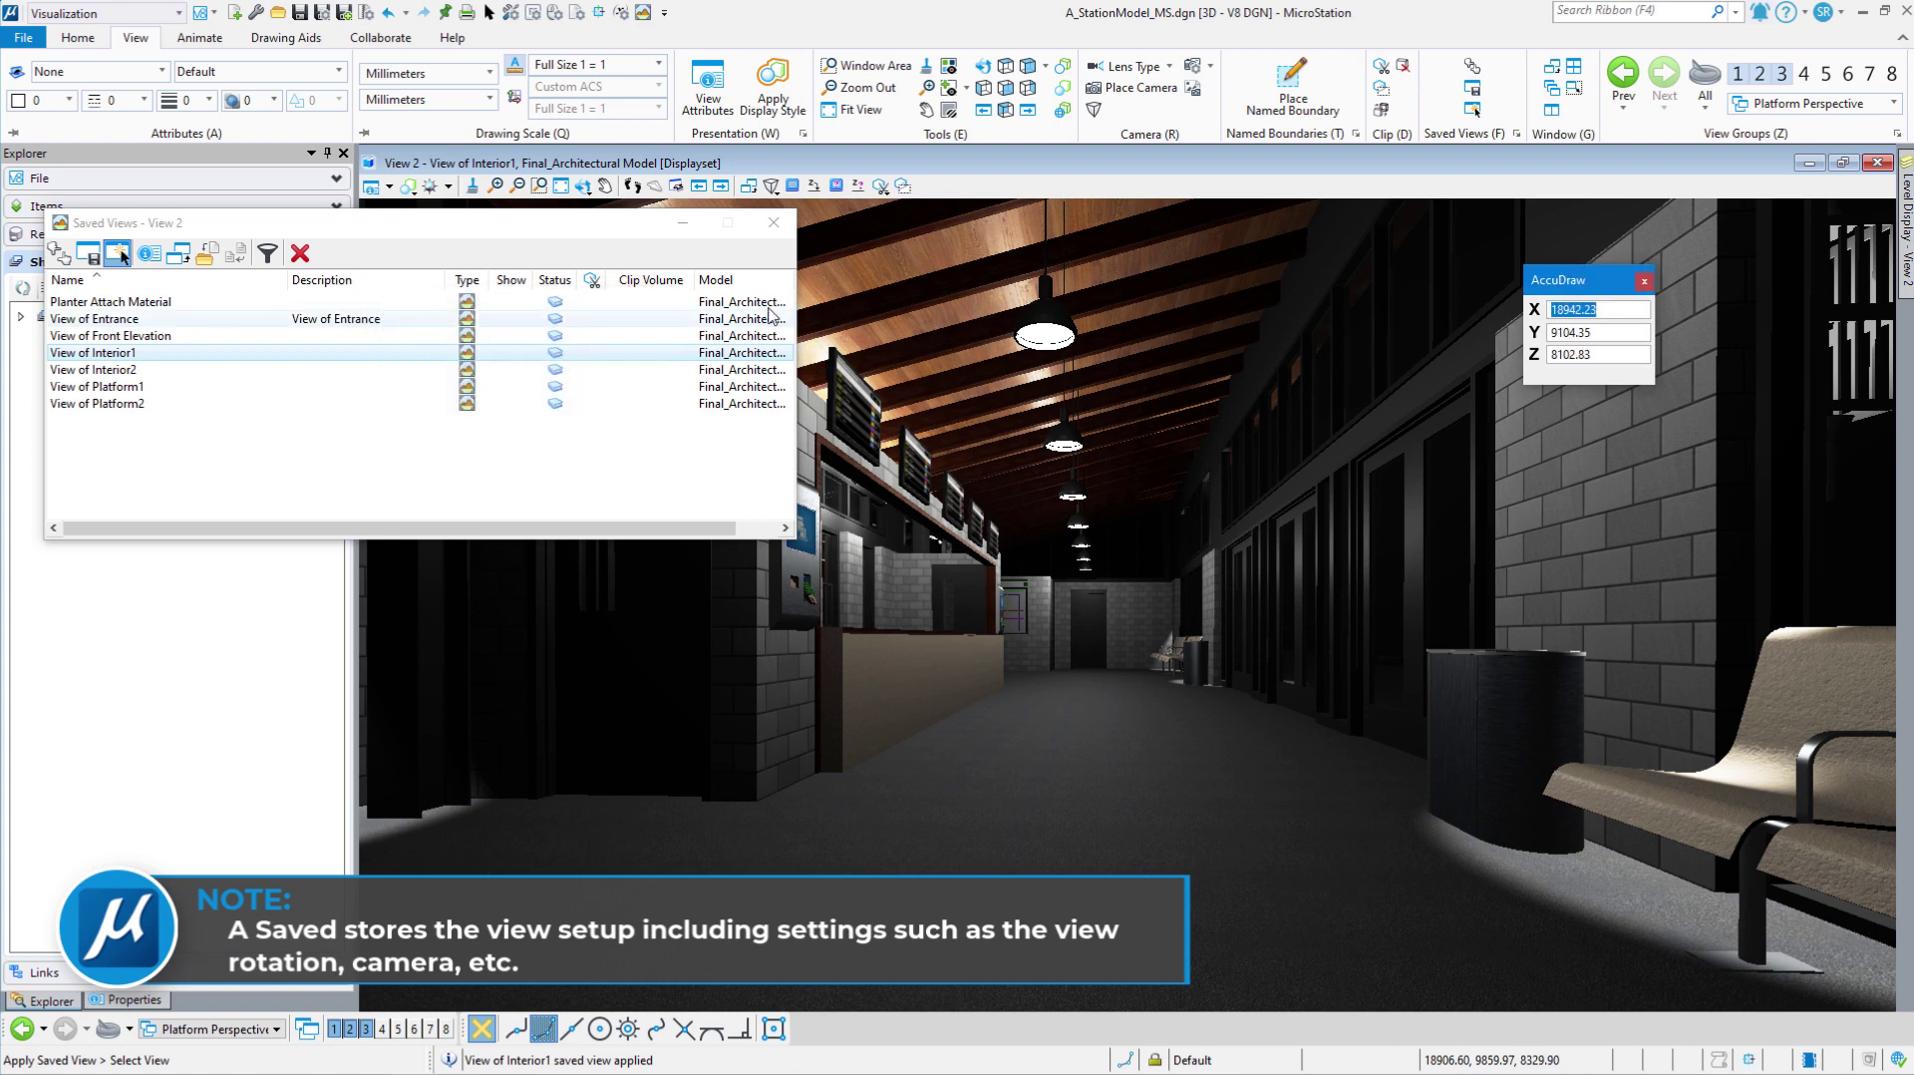
left_click(774, 223)
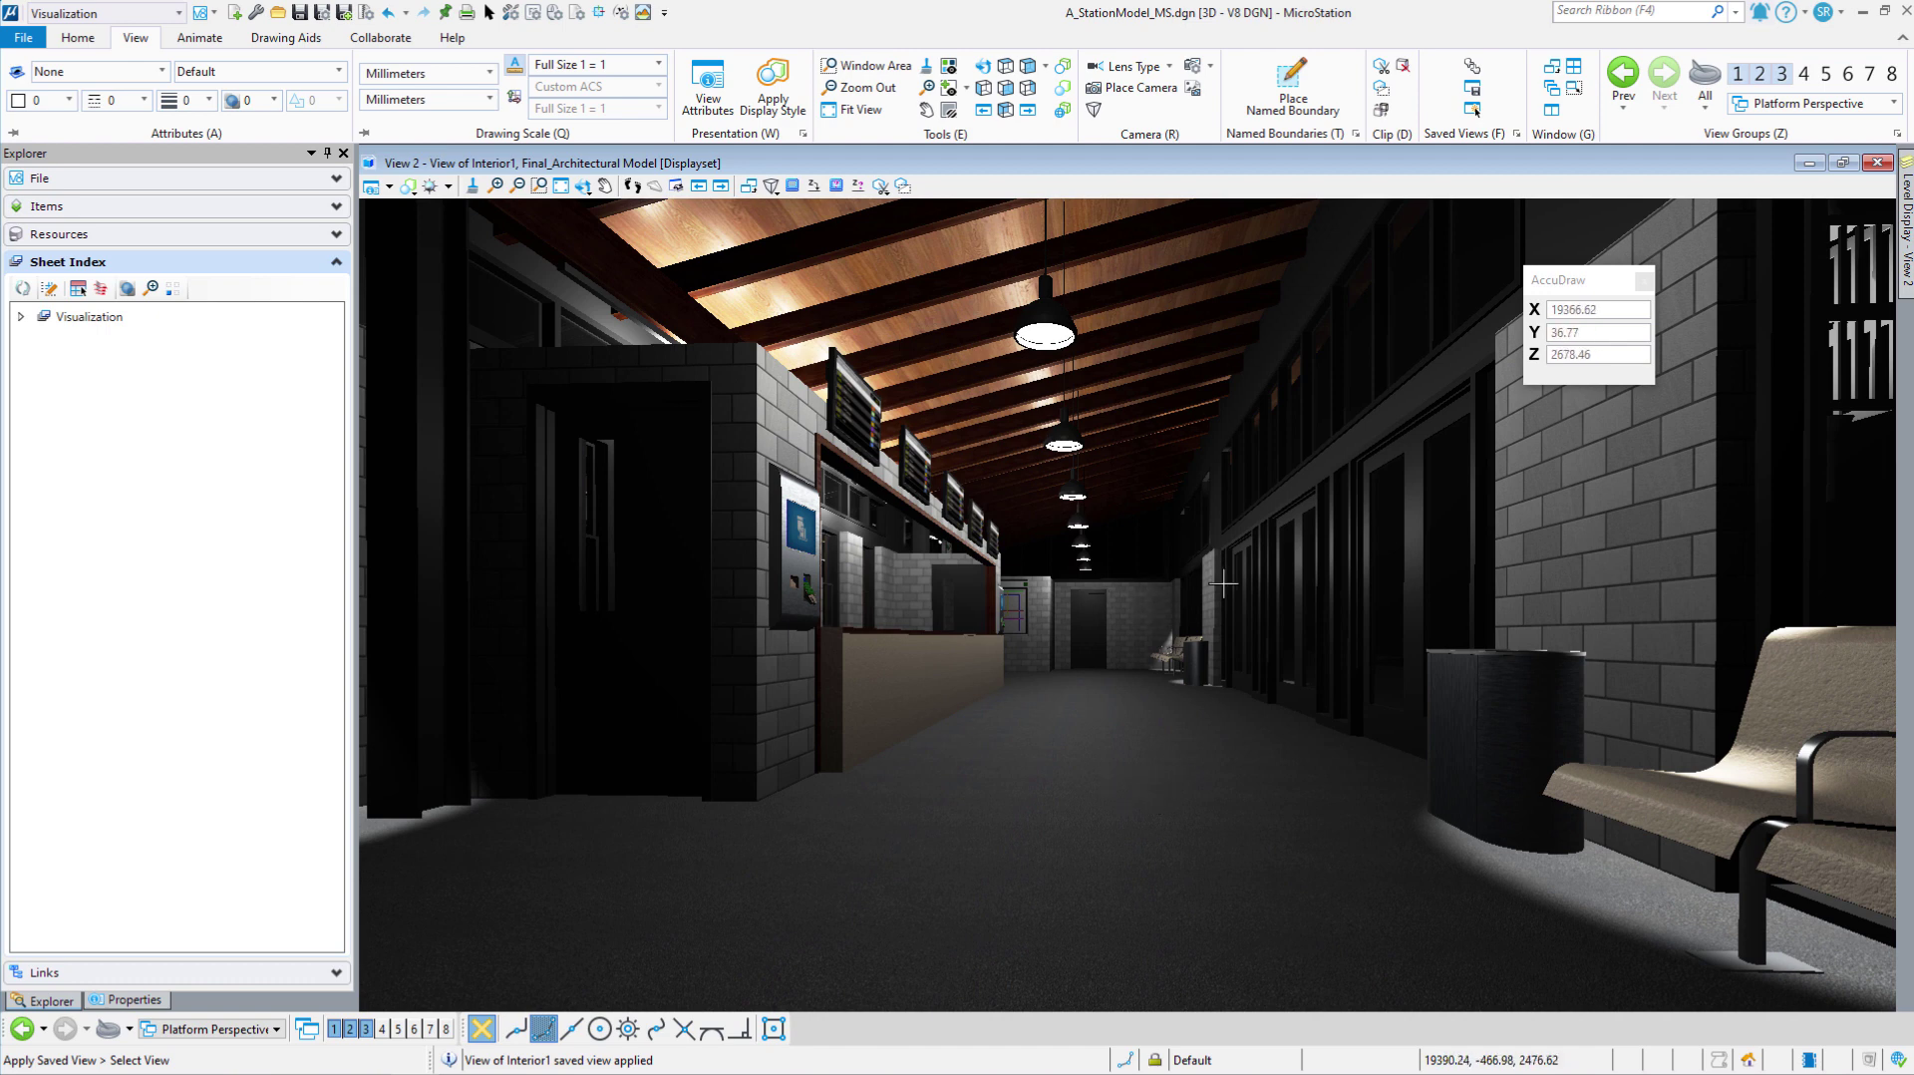
Render the night interior corridor view with Render Scene from the Home tab
left_click(78, 40)
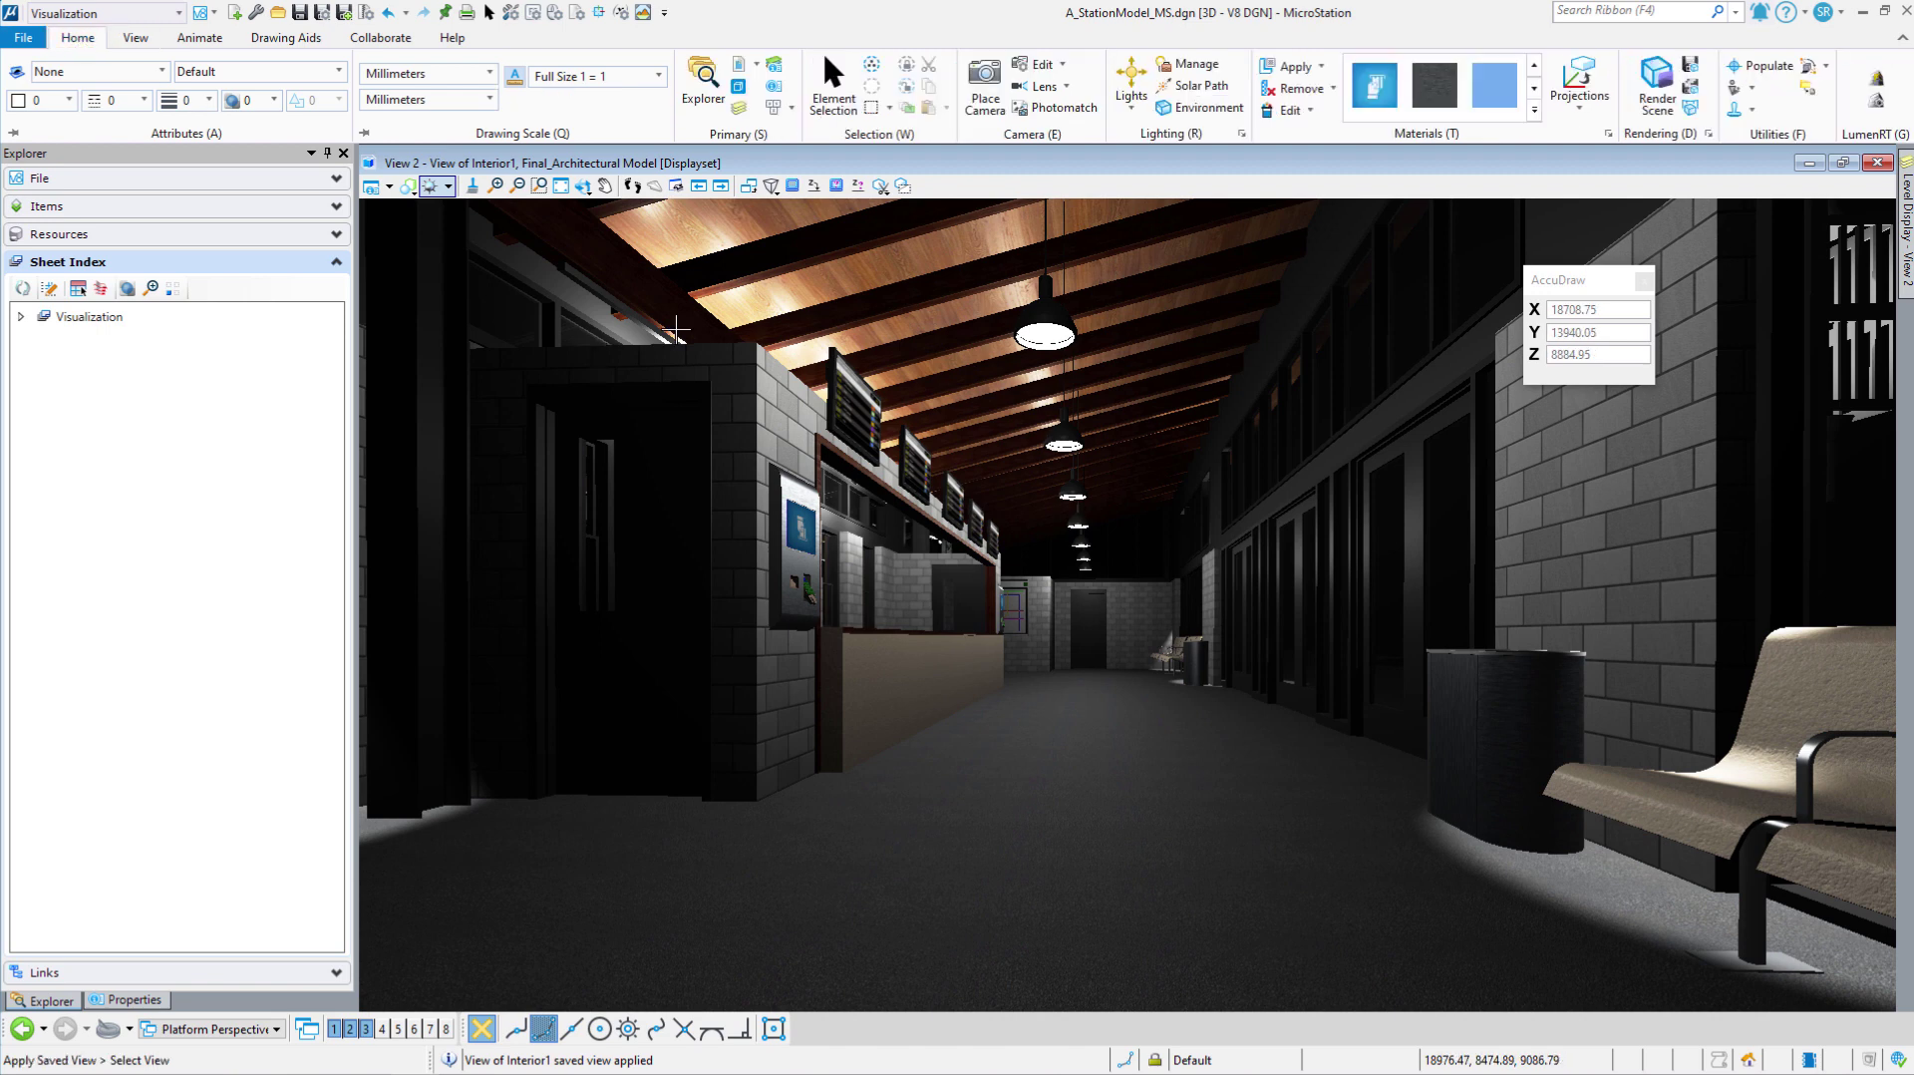
left_click(1652, 100)
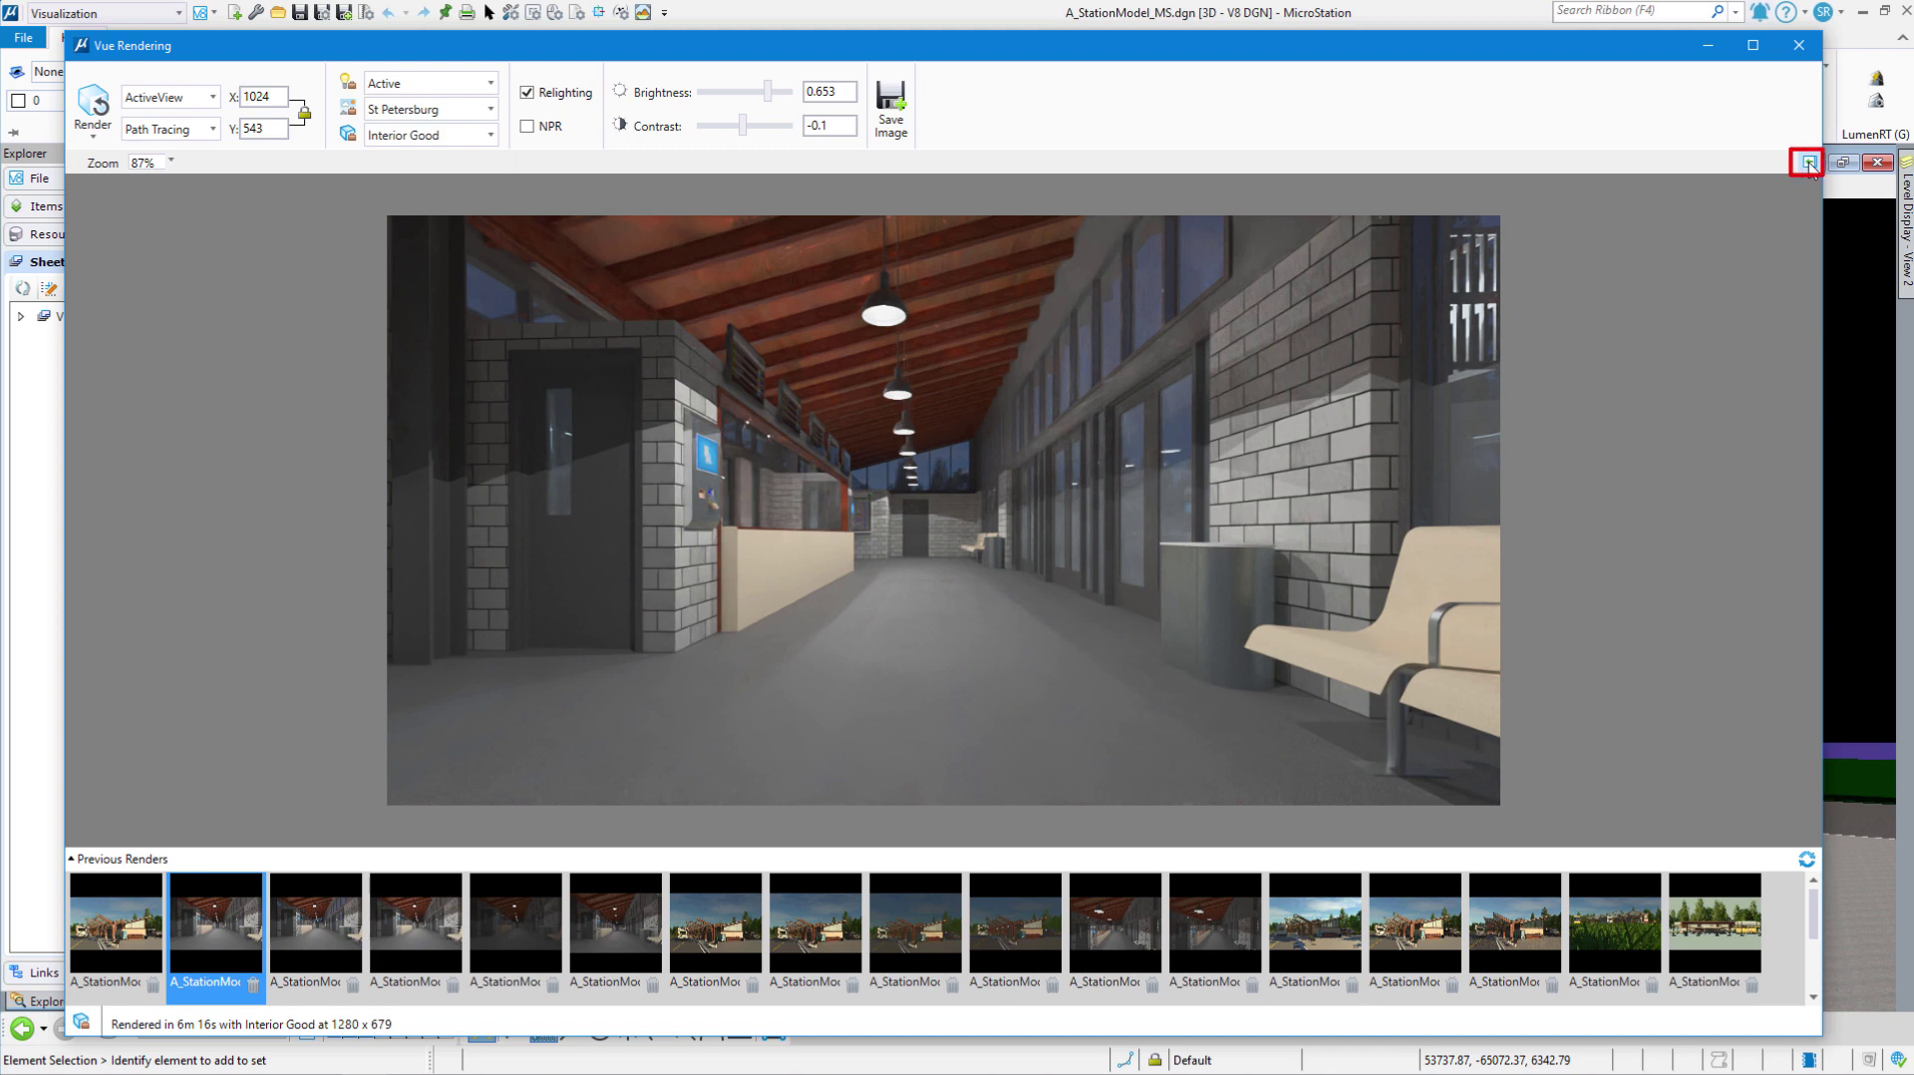
left_click(1810, 162)
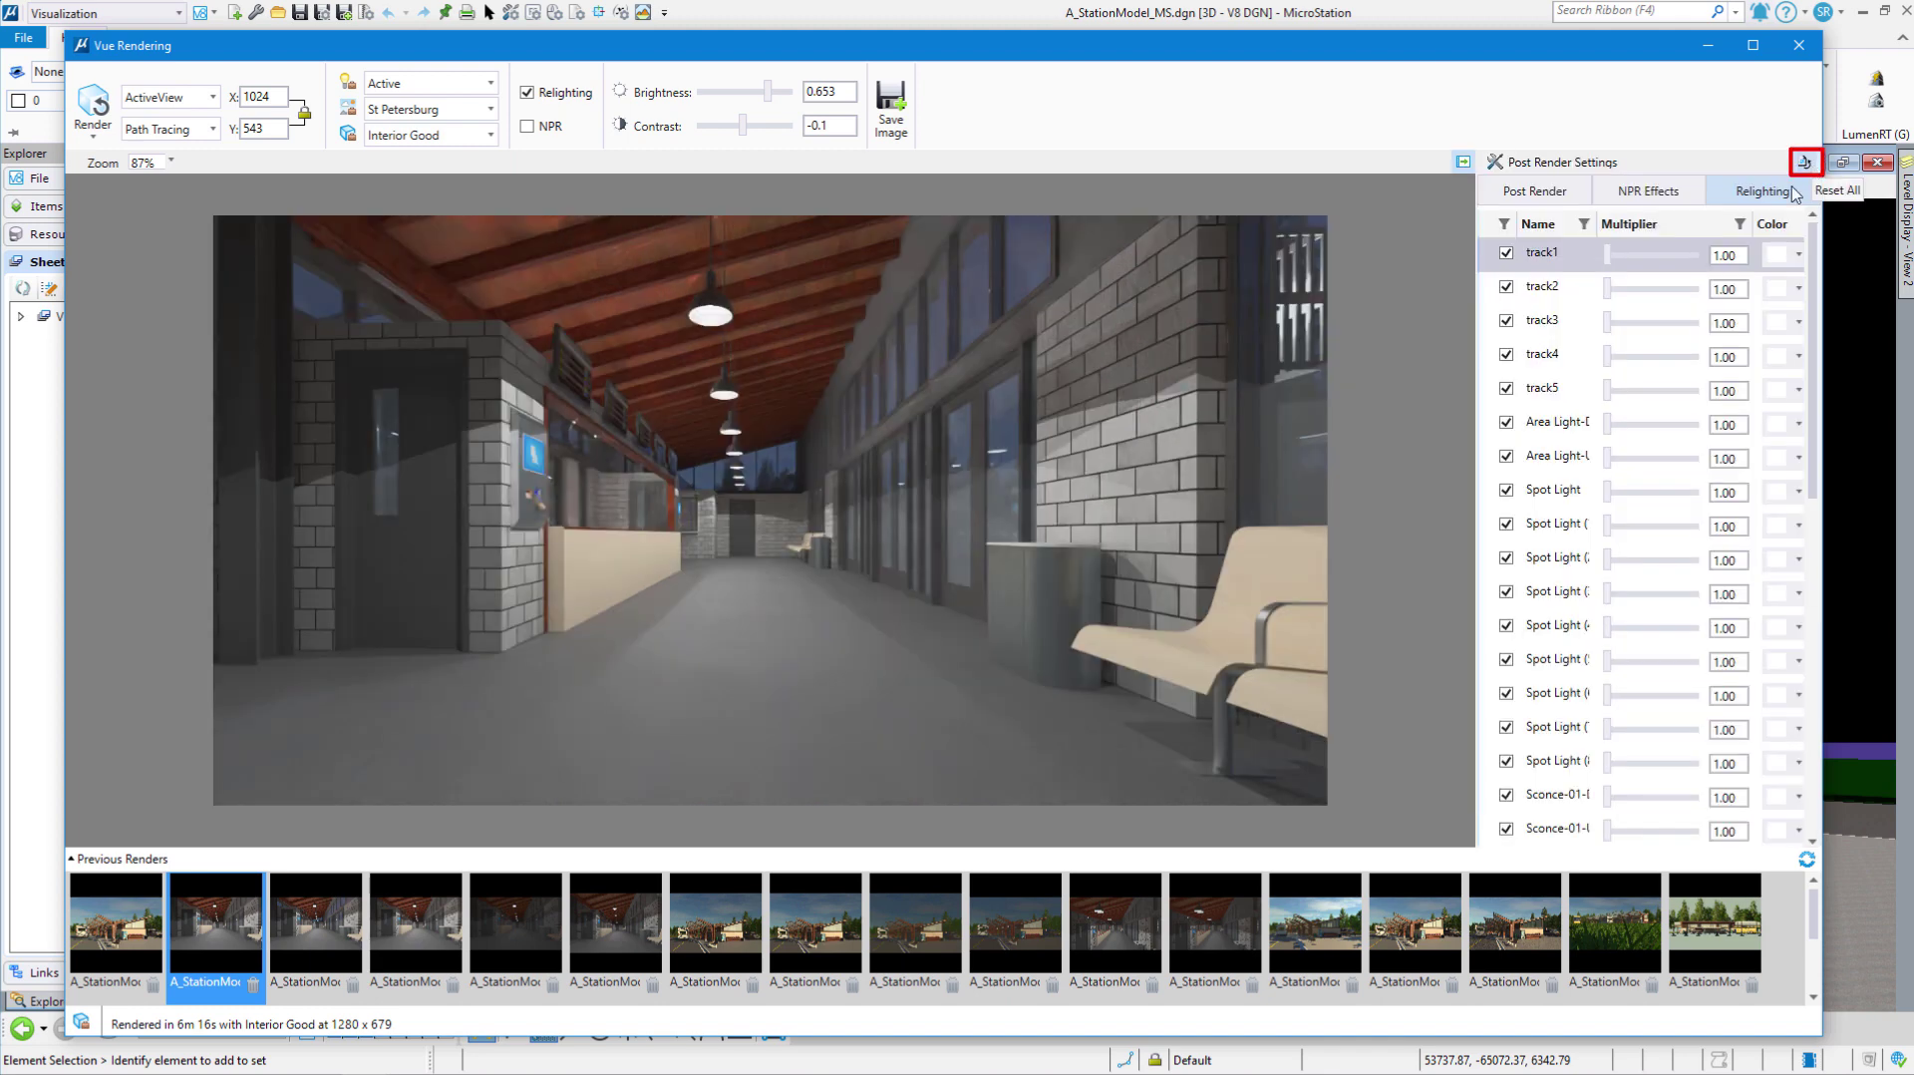
left_click(1765, 193)
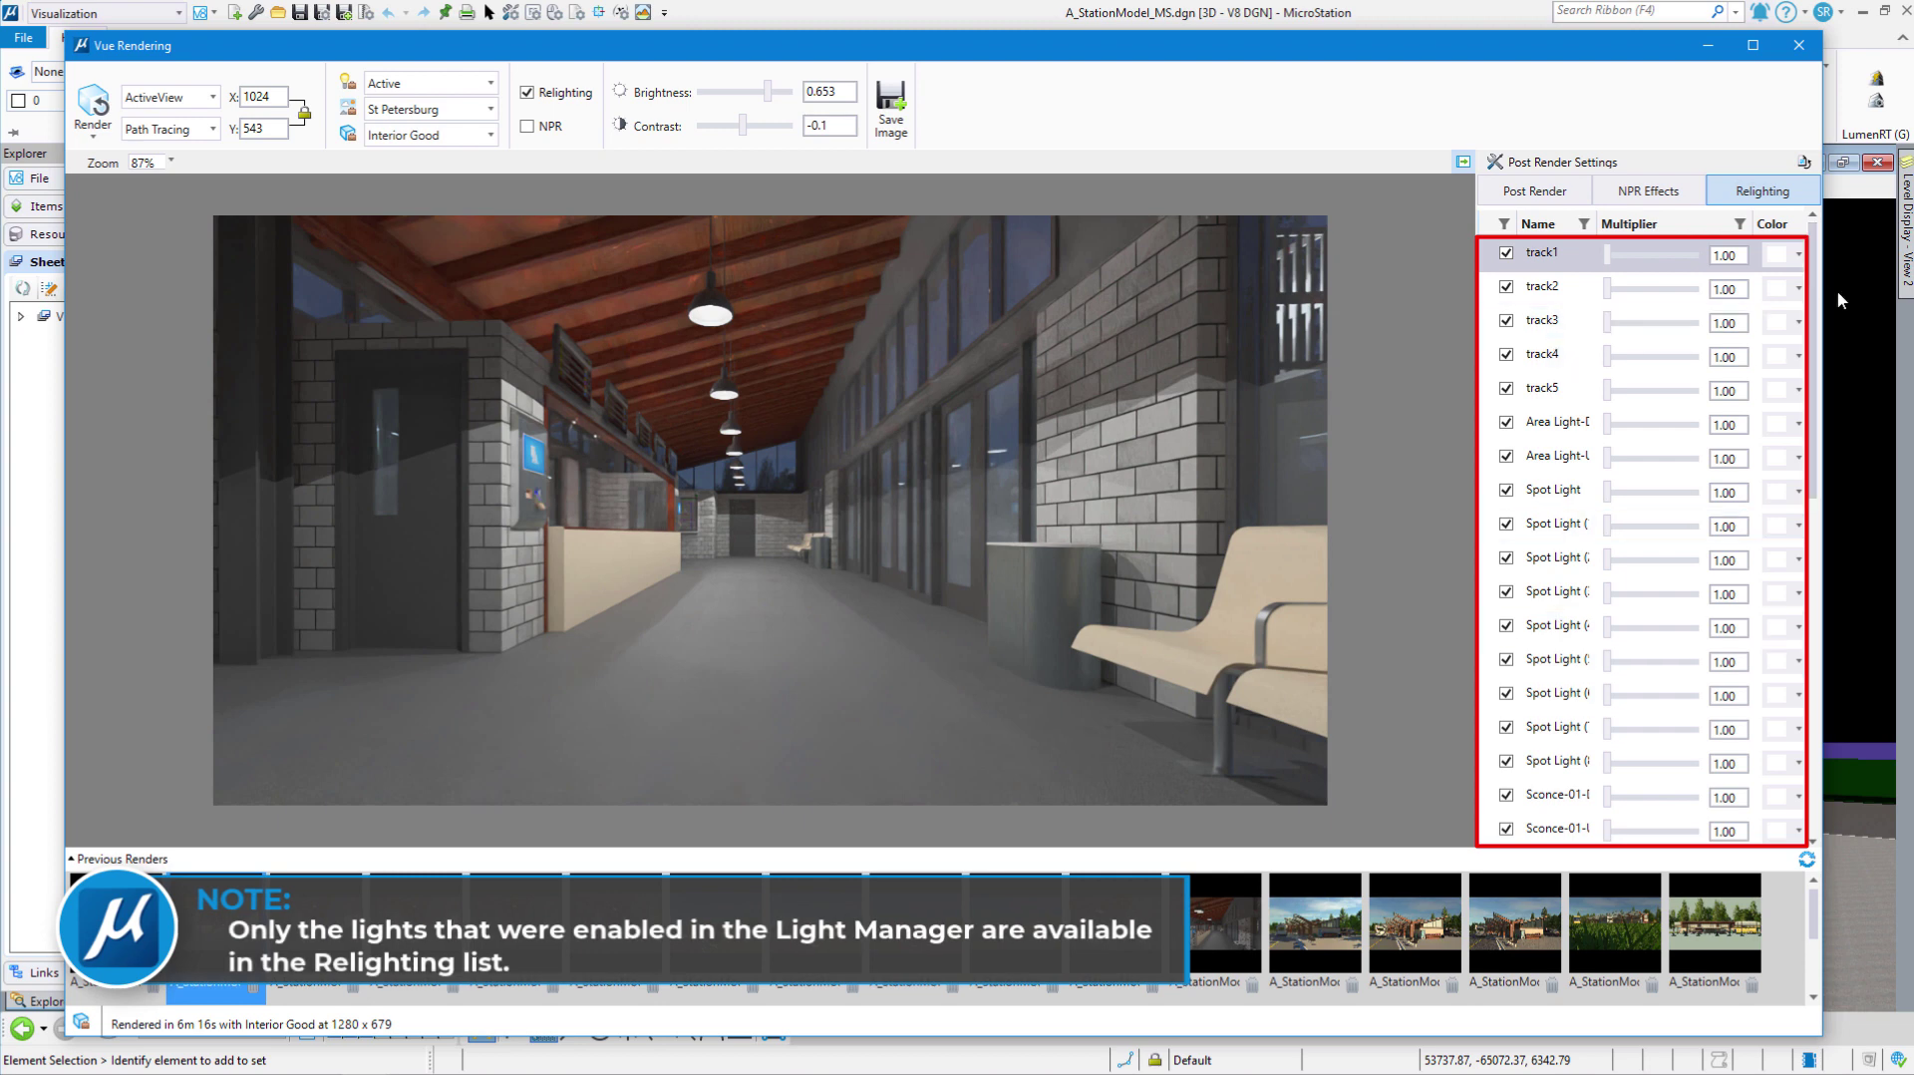
scroll(1713, 428, "down", 6)
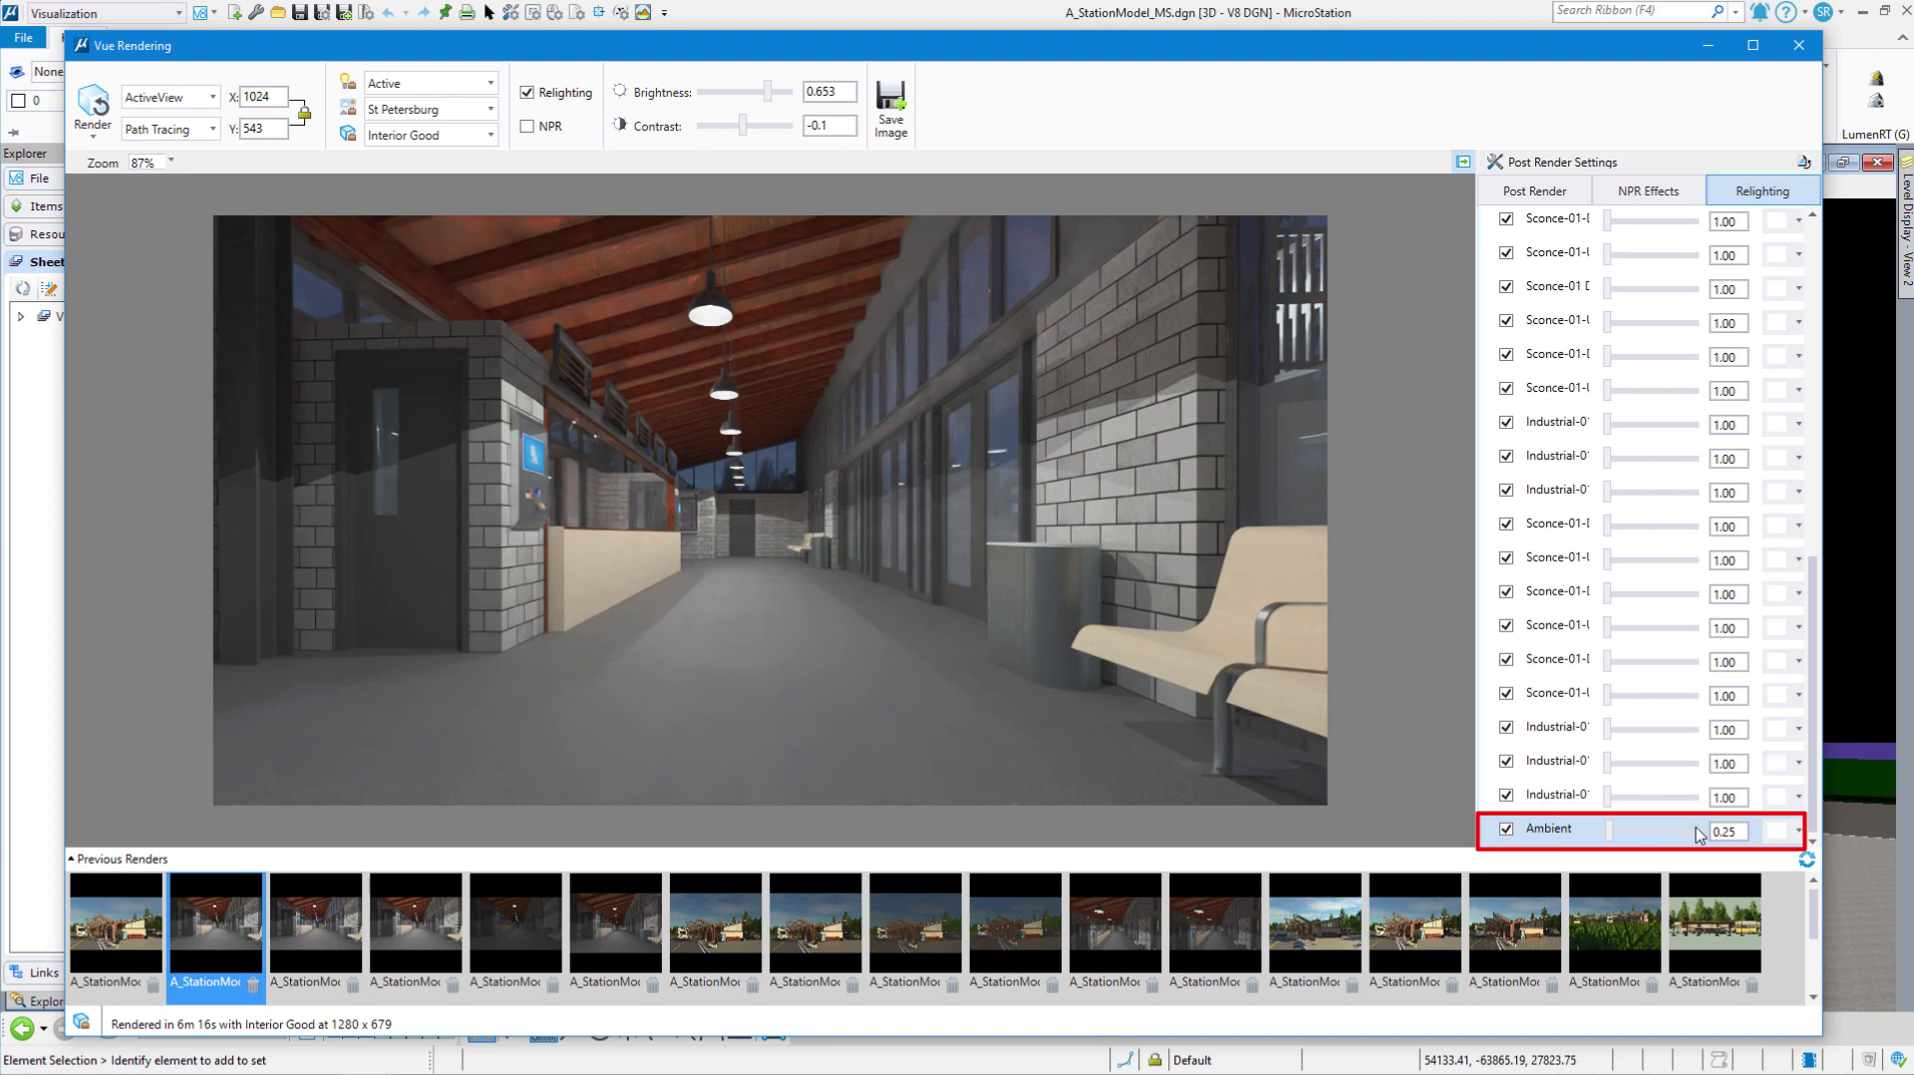
left_click(1513, 834)
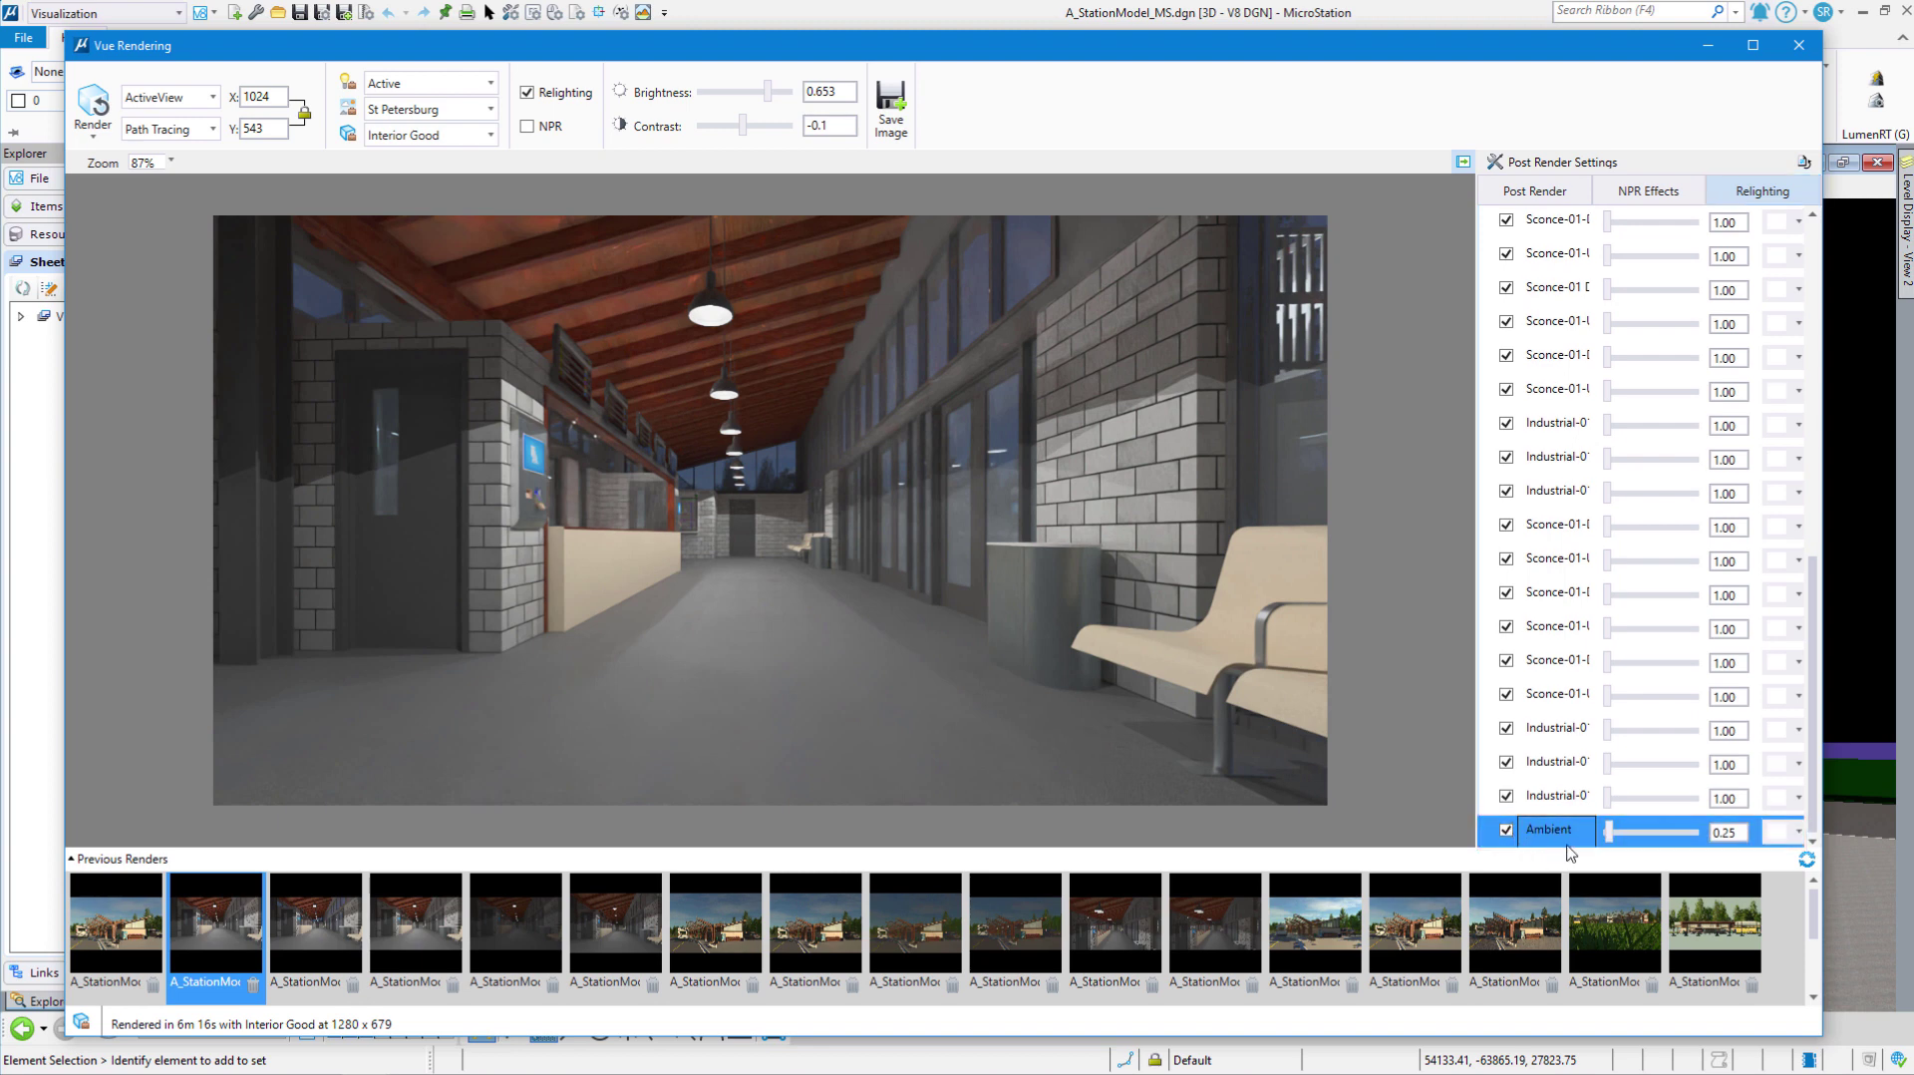
scroll(1675, 744, "up", 1)
scroll(1675, 744, "up", 7)
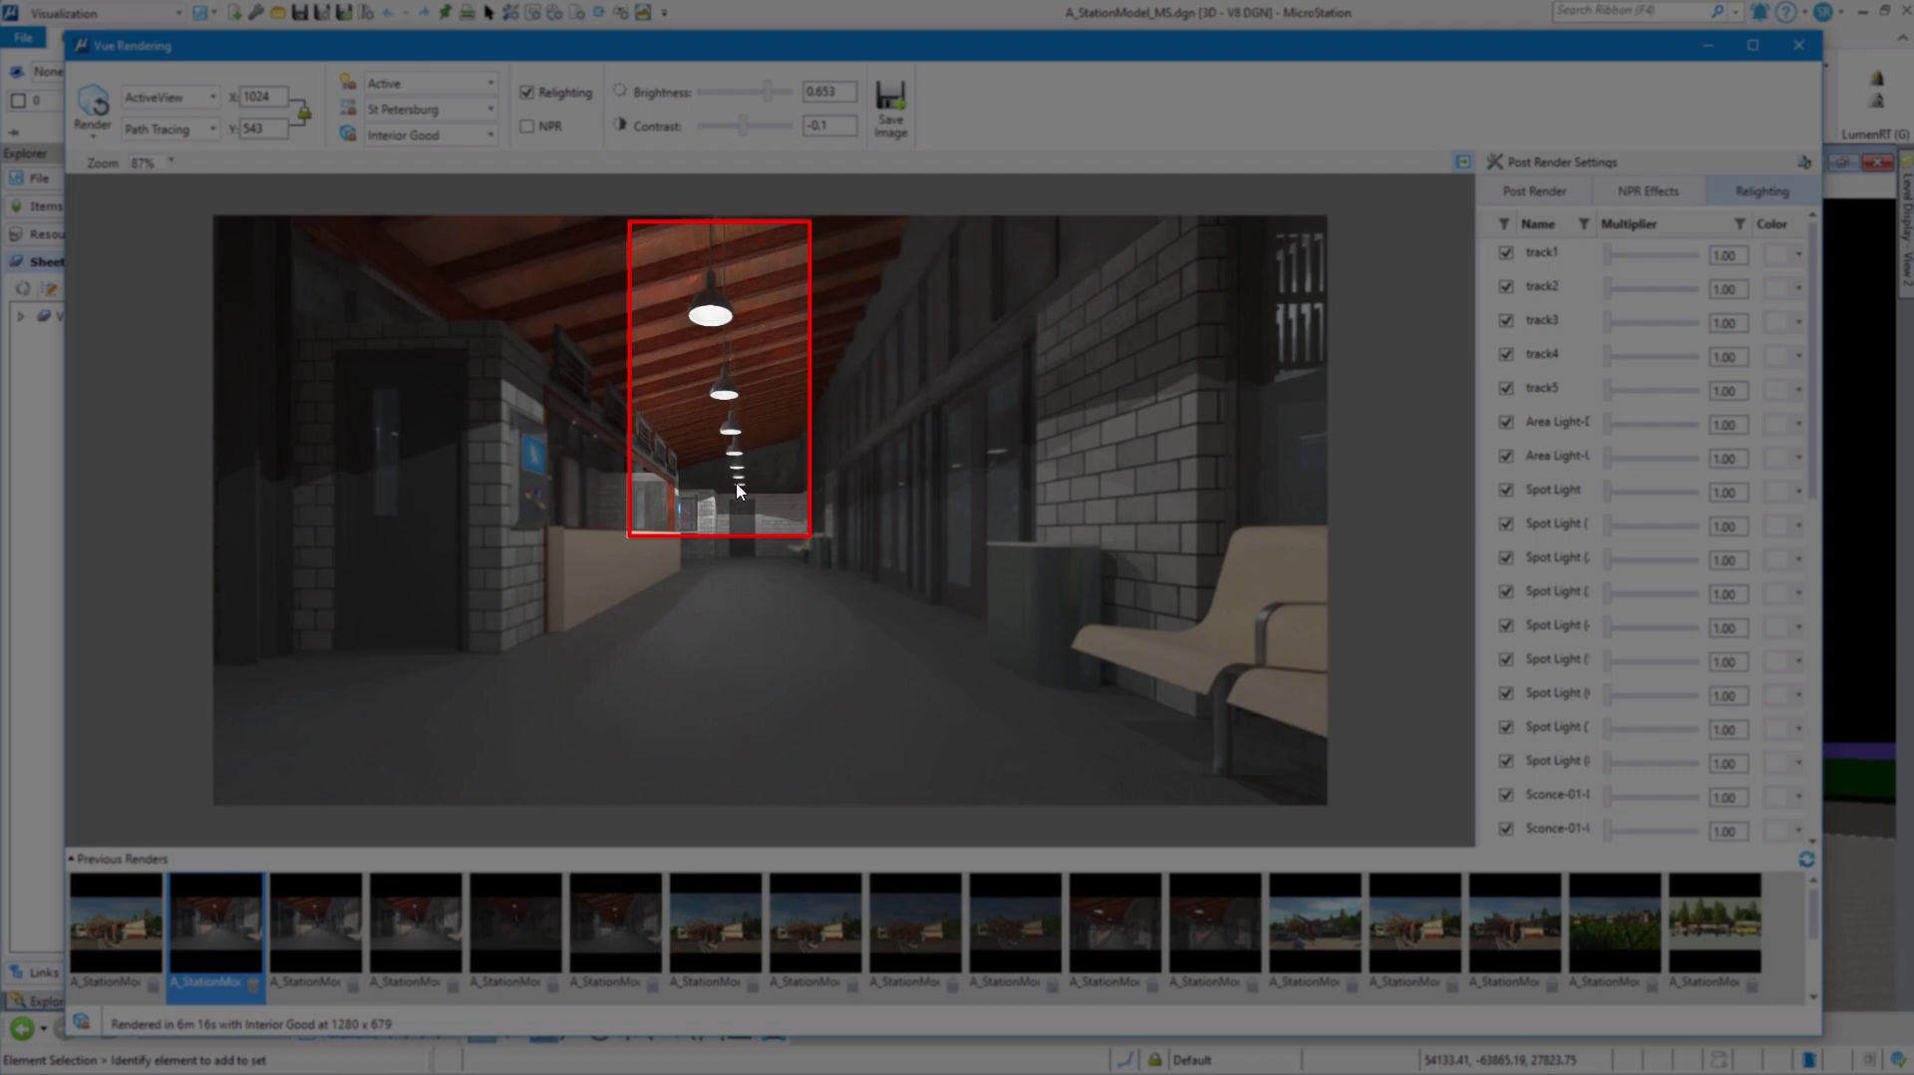
Toggle an Industrial light off and back on to find which pendant lamp it controls
scroll(1575, 538, "down", 2)
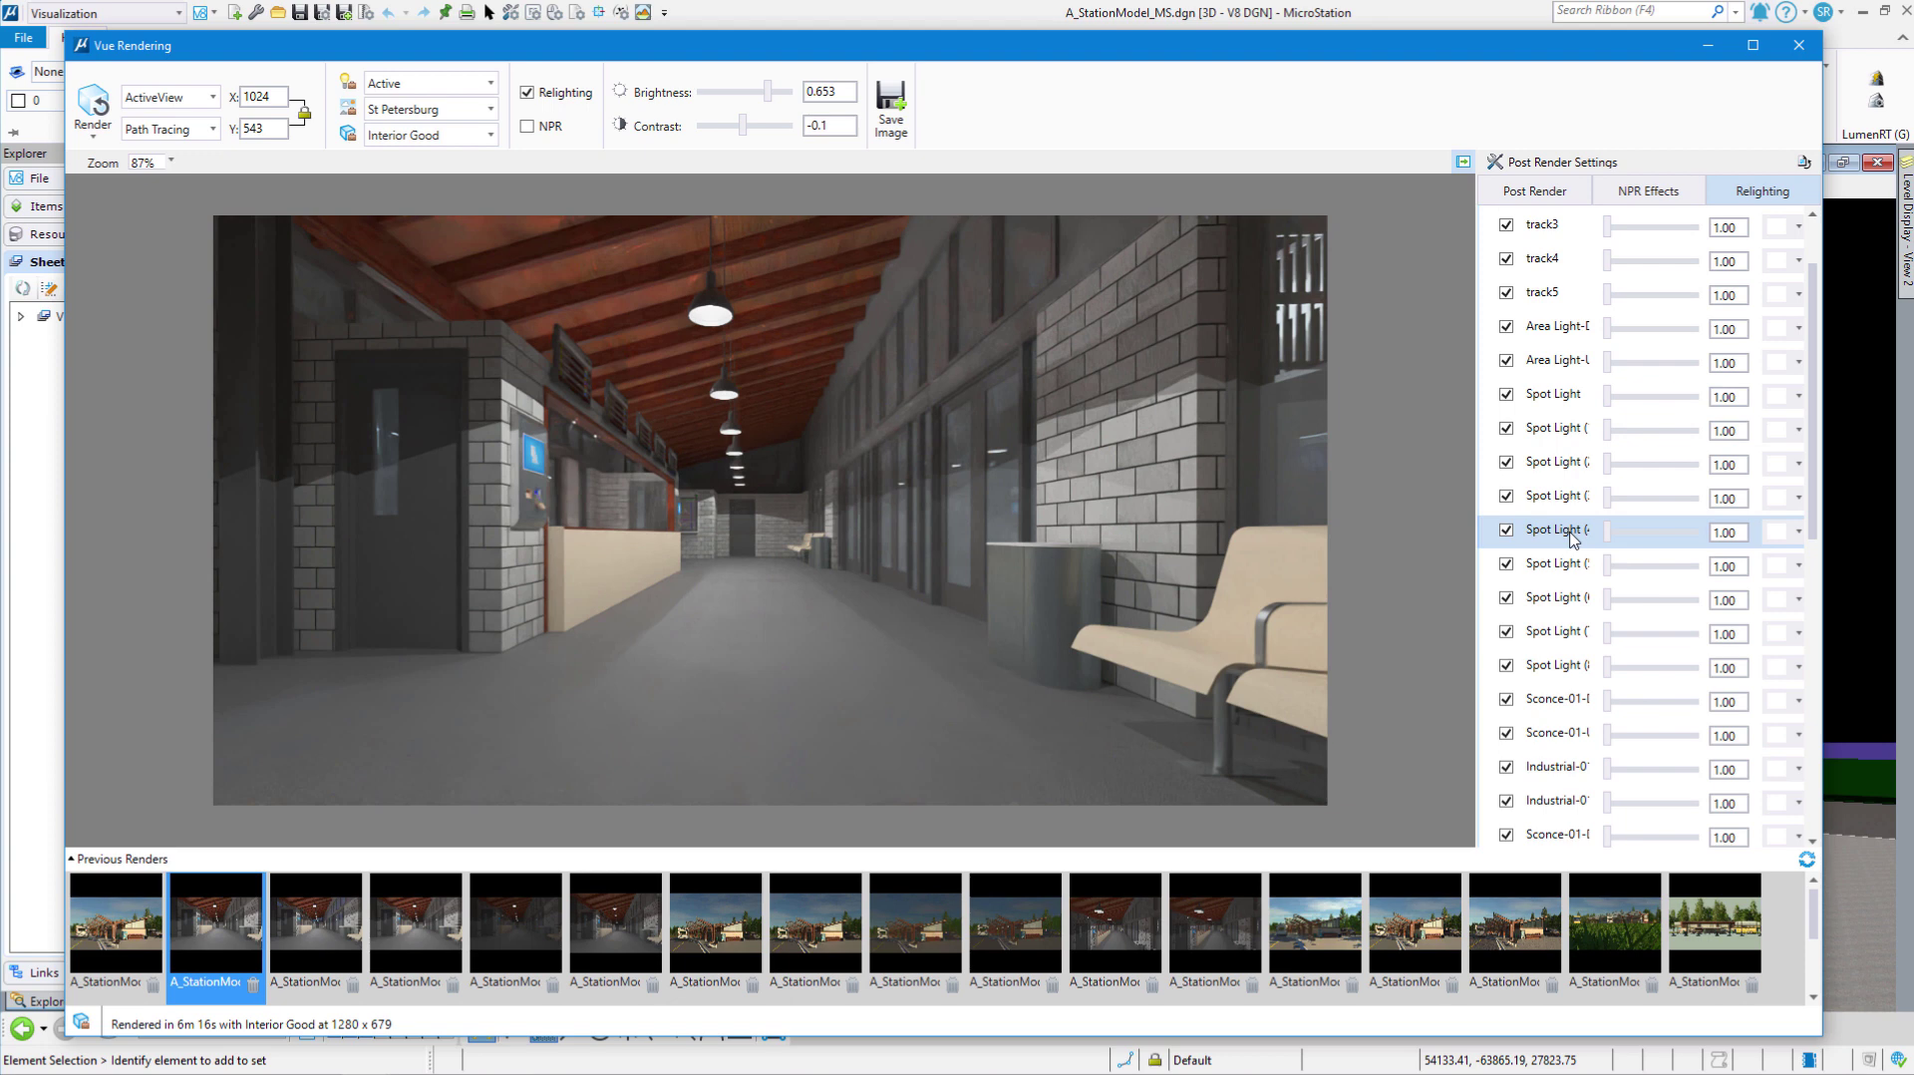
scroll(1573, 539, "down", 4)
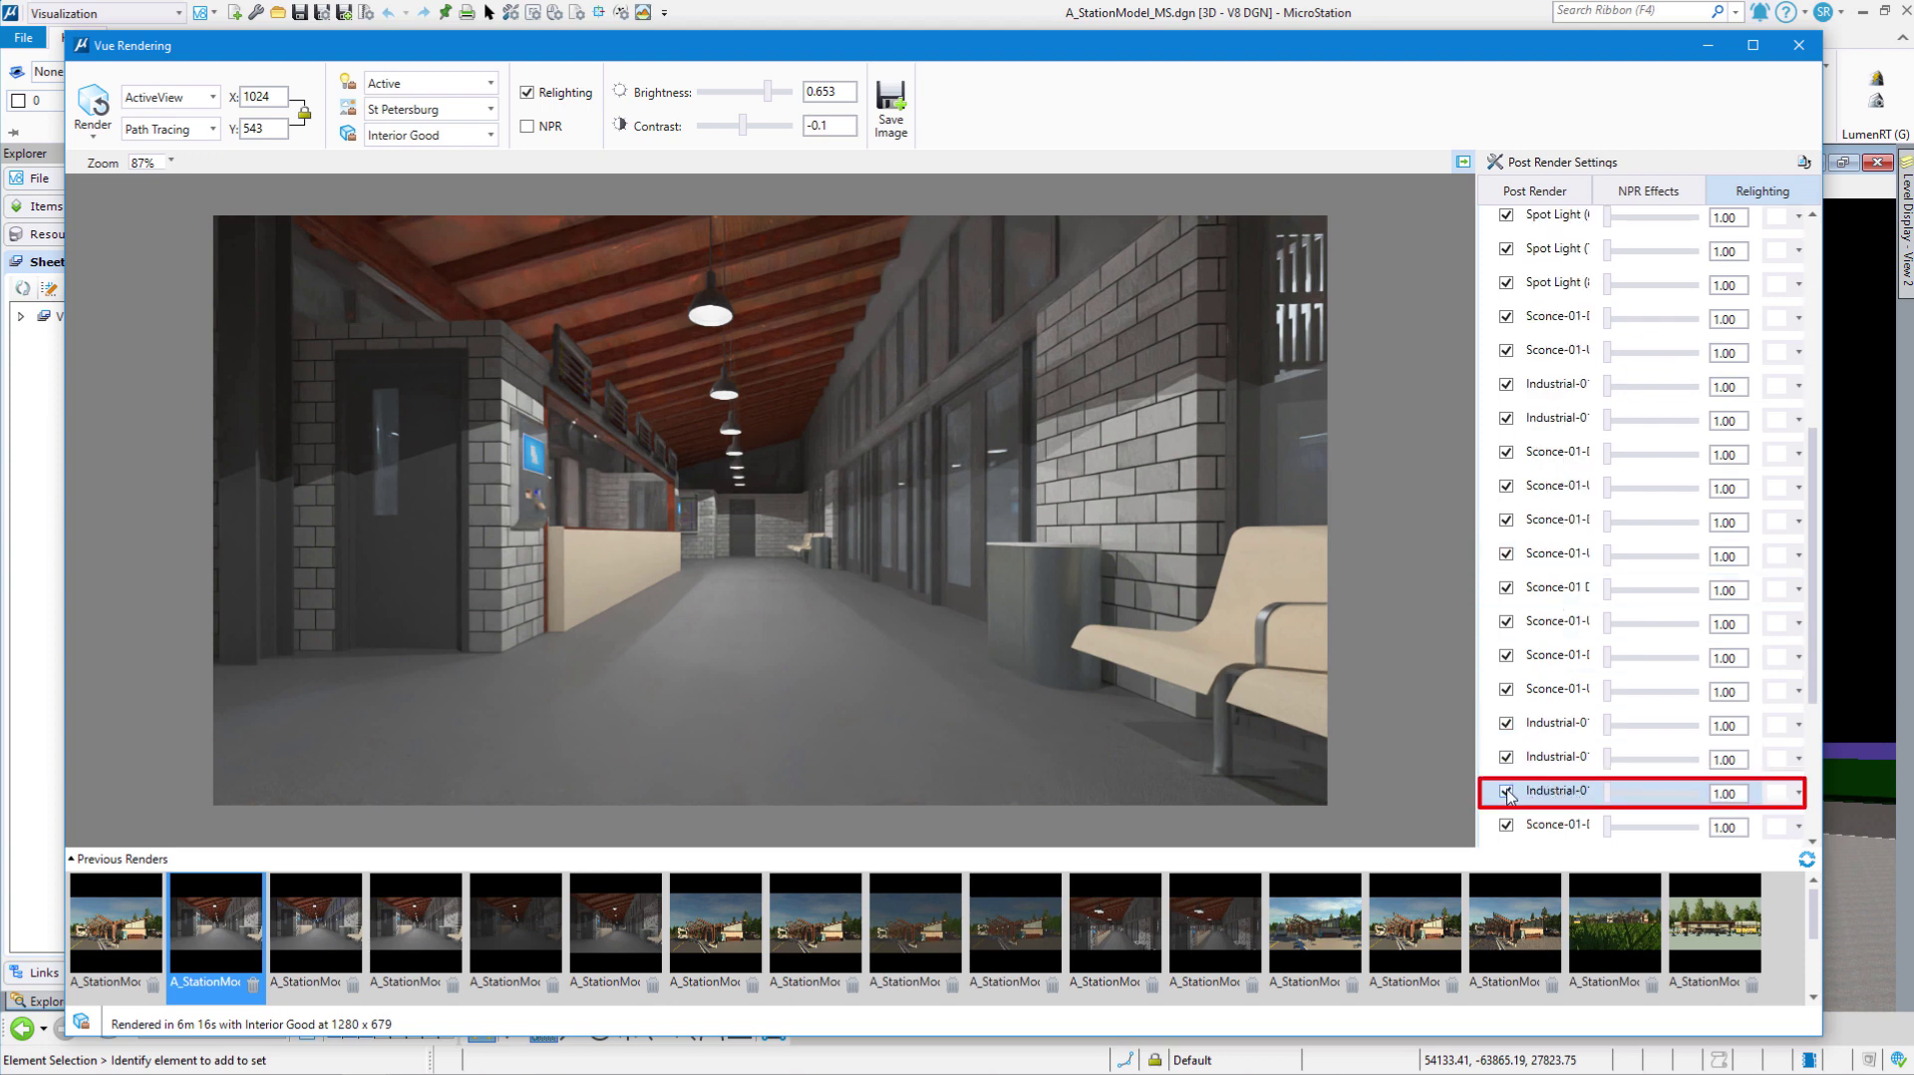
left_click(1508, 793)
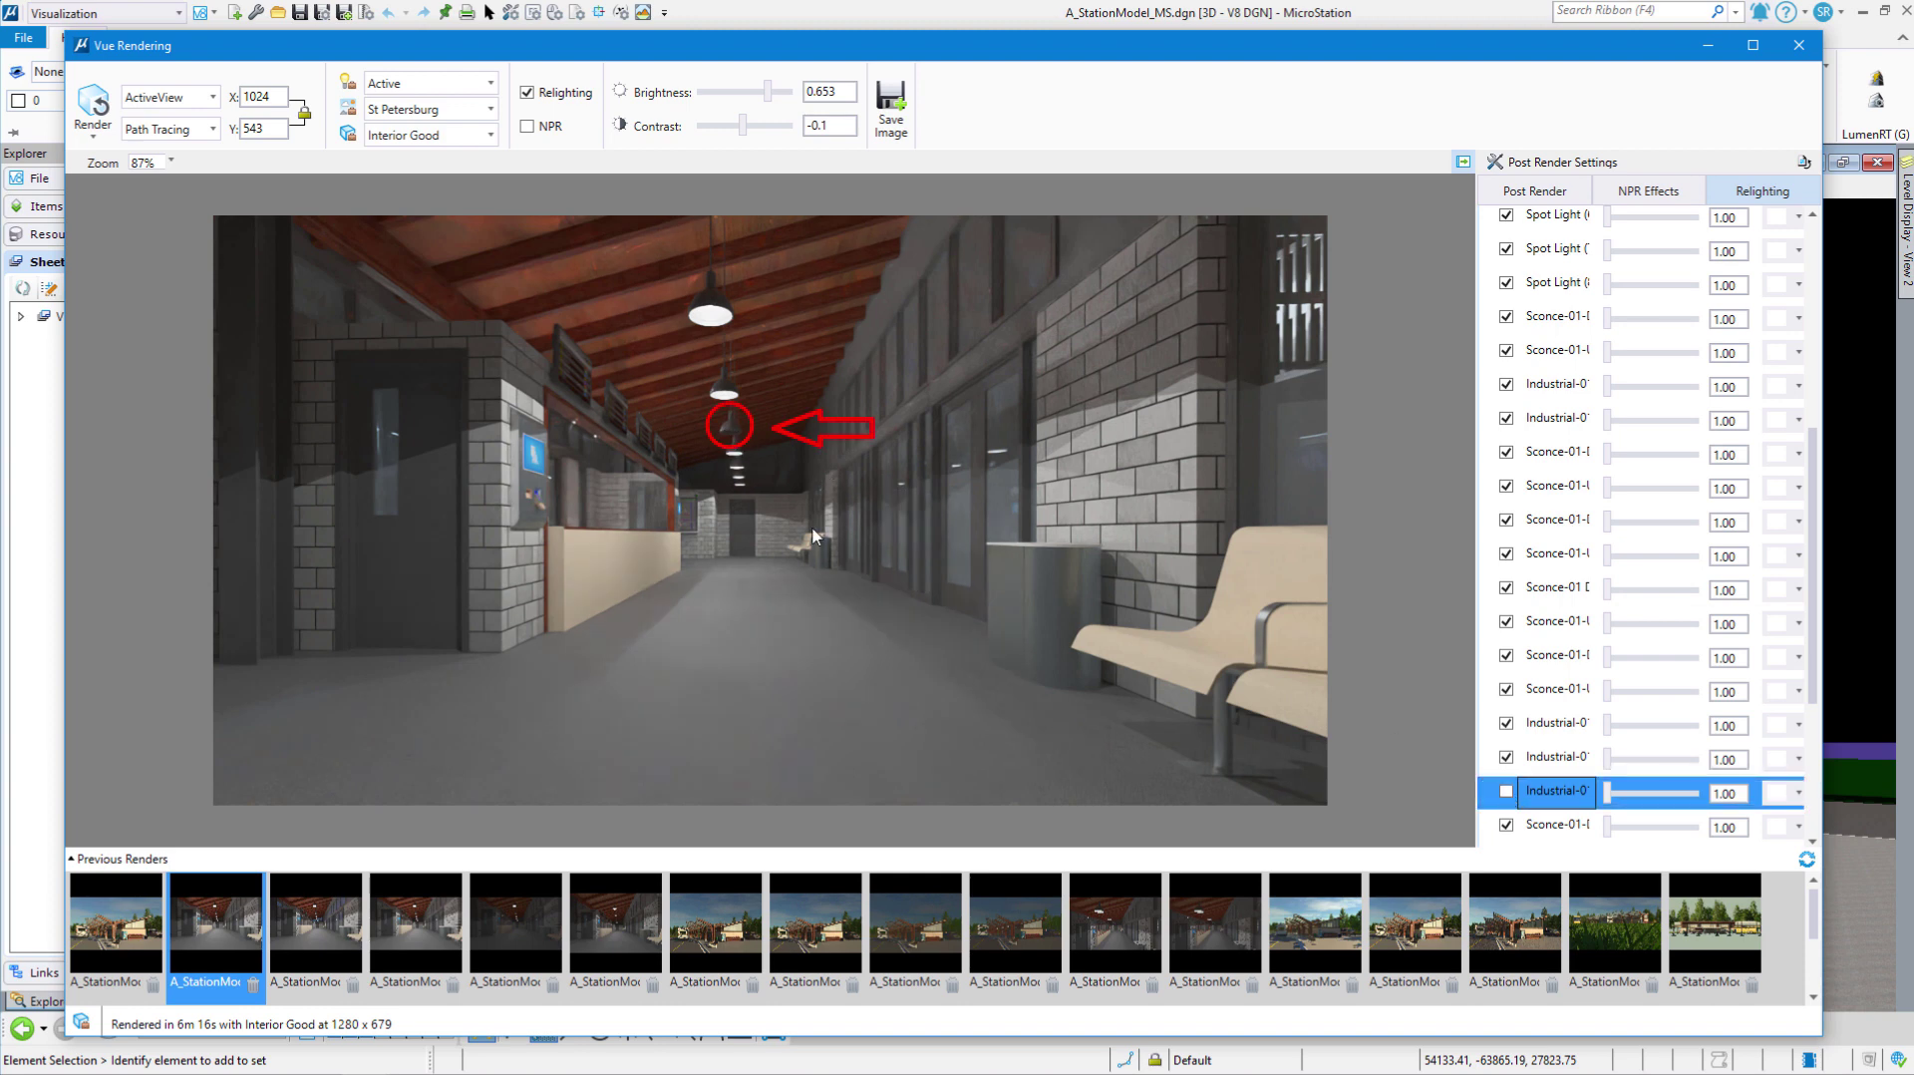
left_click(1507, 793)
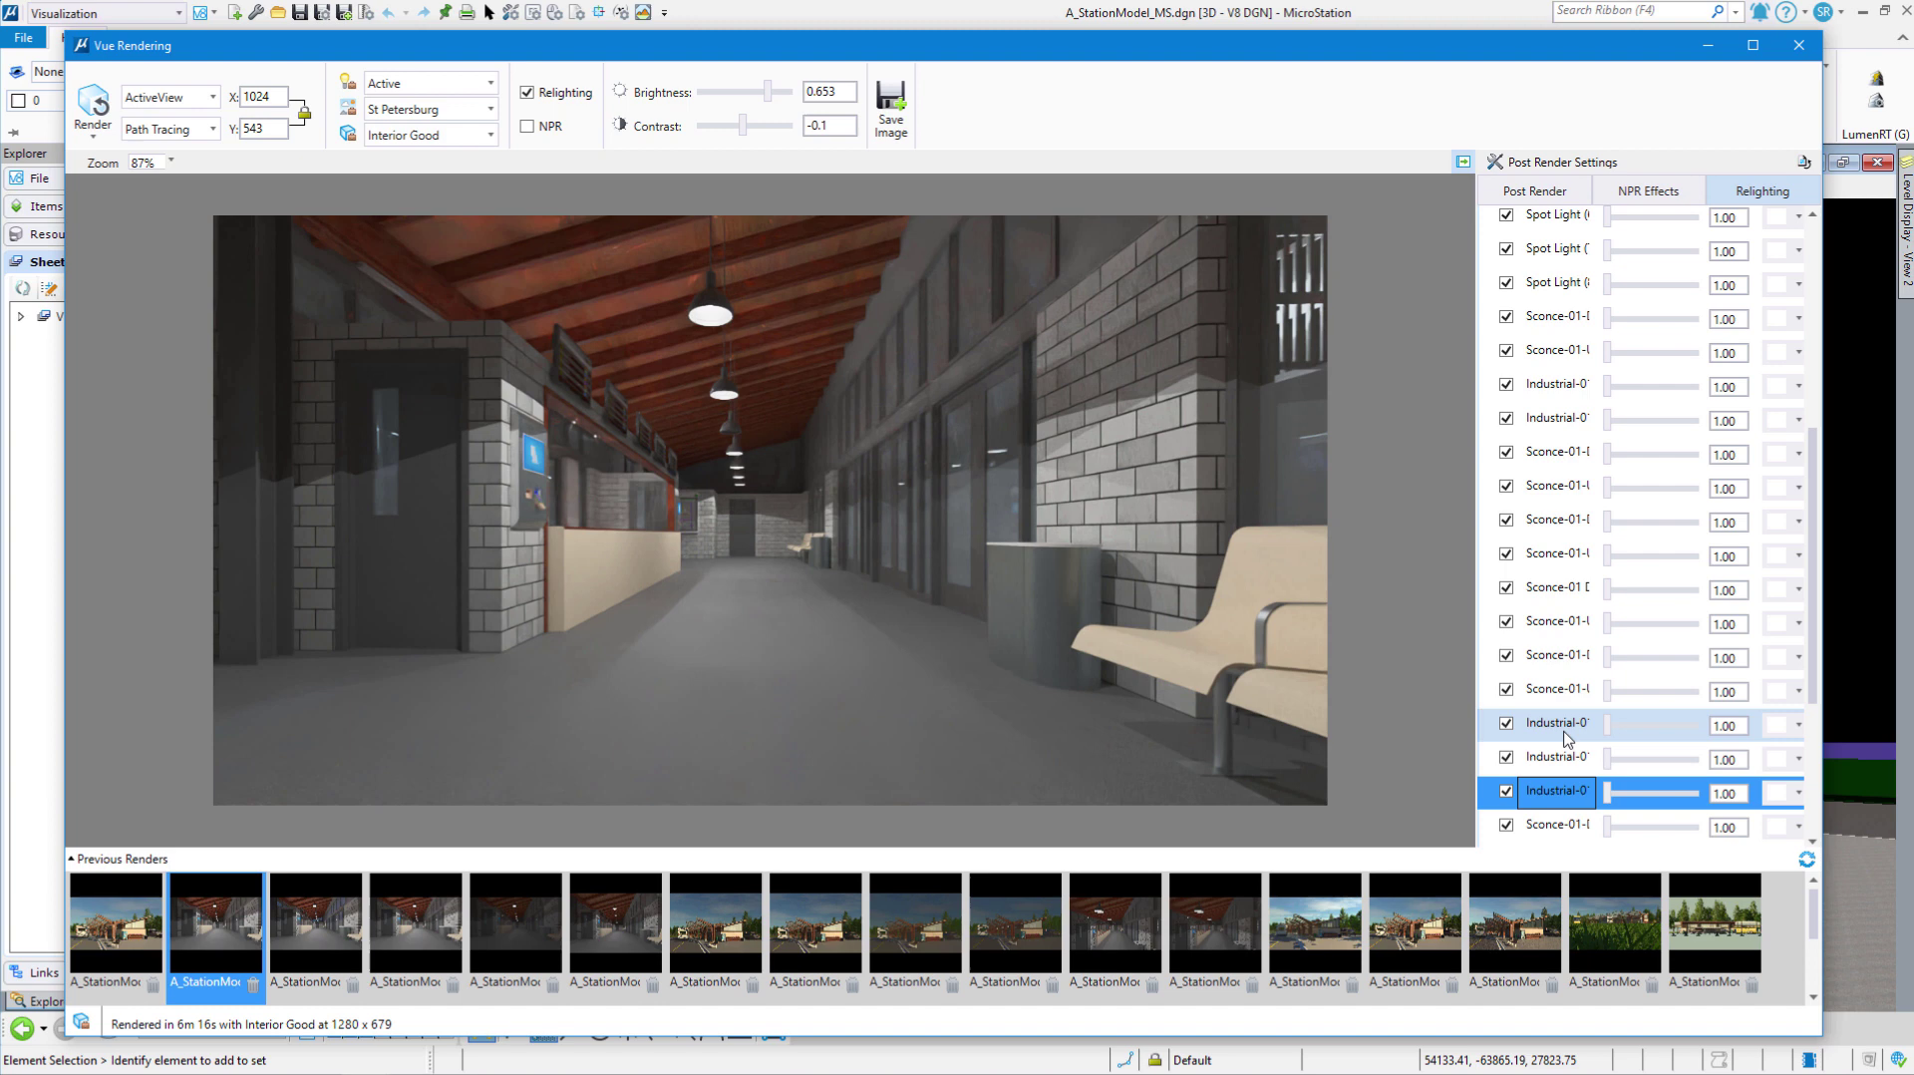
scroll(1593, 736, "down", 2)
scroll(1592, 736, "down", 1)
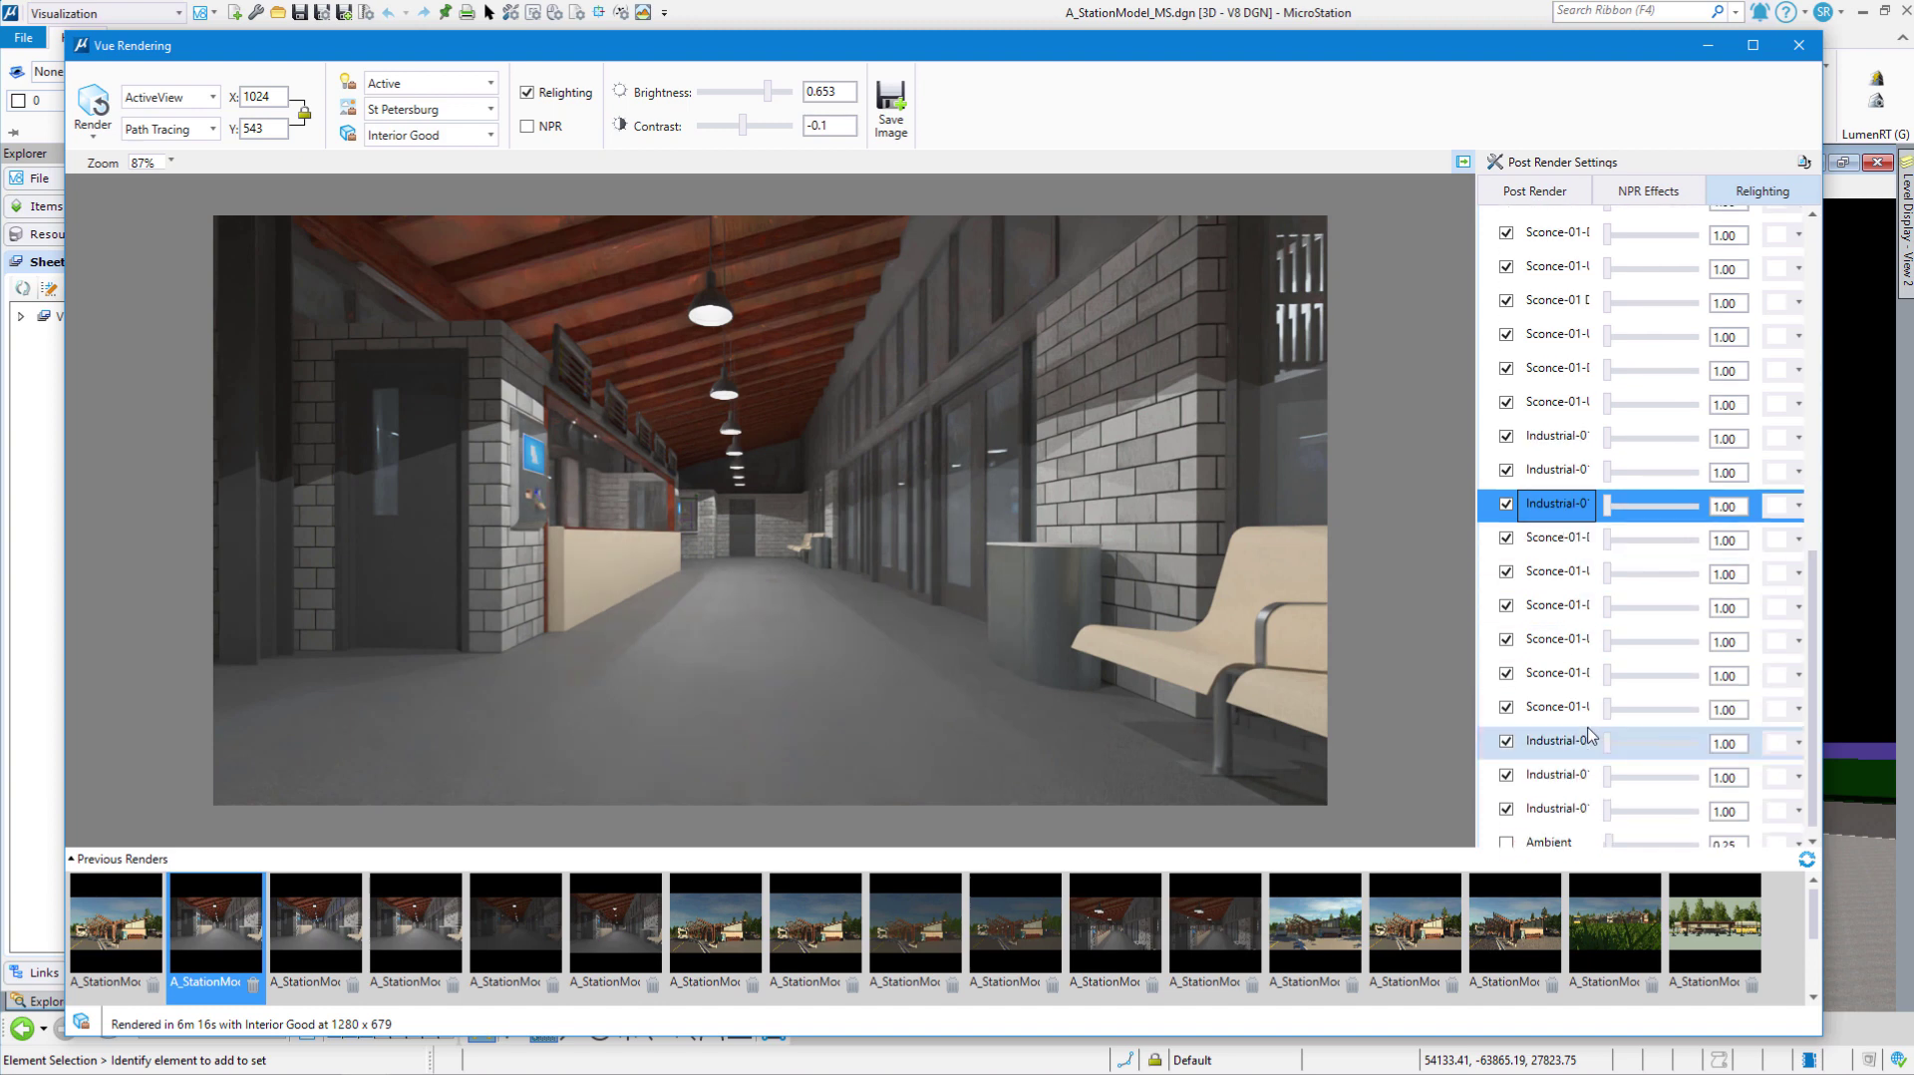
left_click(1508, 777)
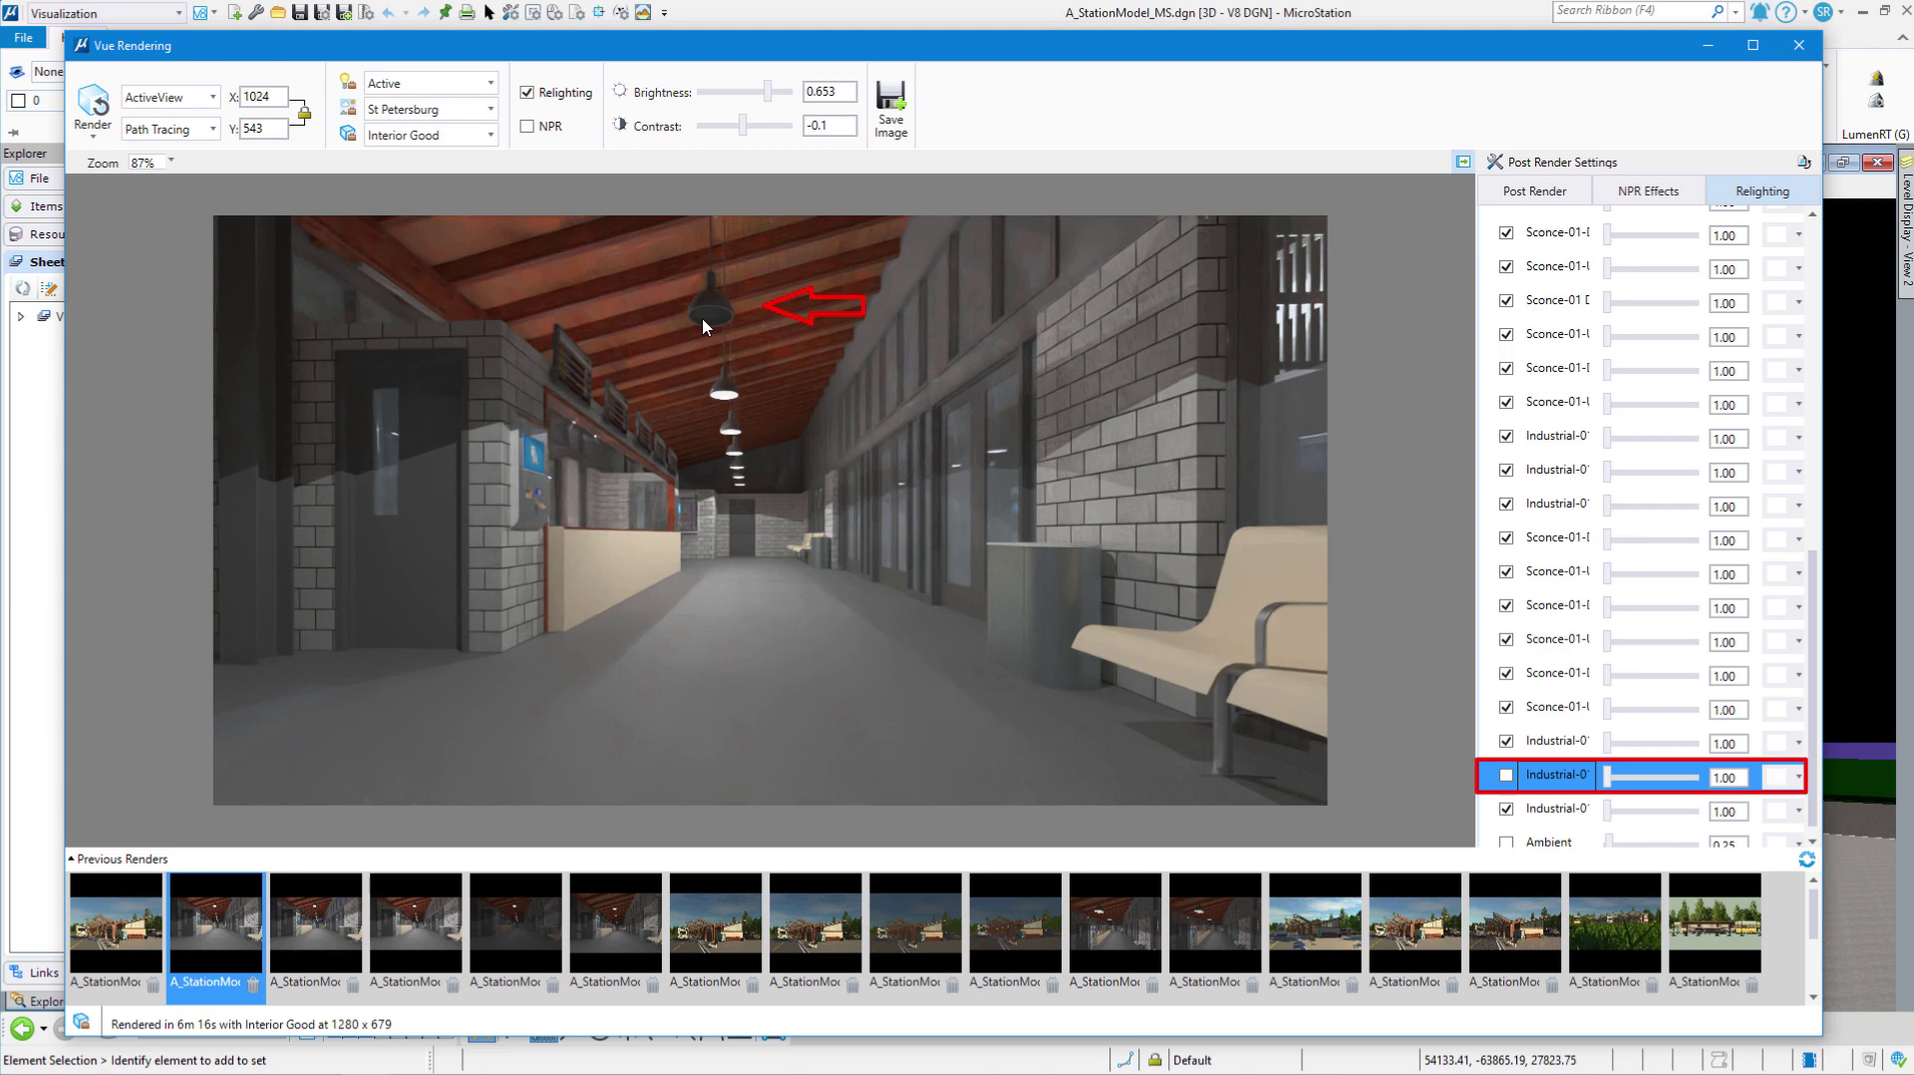
left_click(1506, 777)
Relight the pendant lamp's Industrial light, raise its multiplier to 5.57, then reset it to 1
left_click(1507, 777)
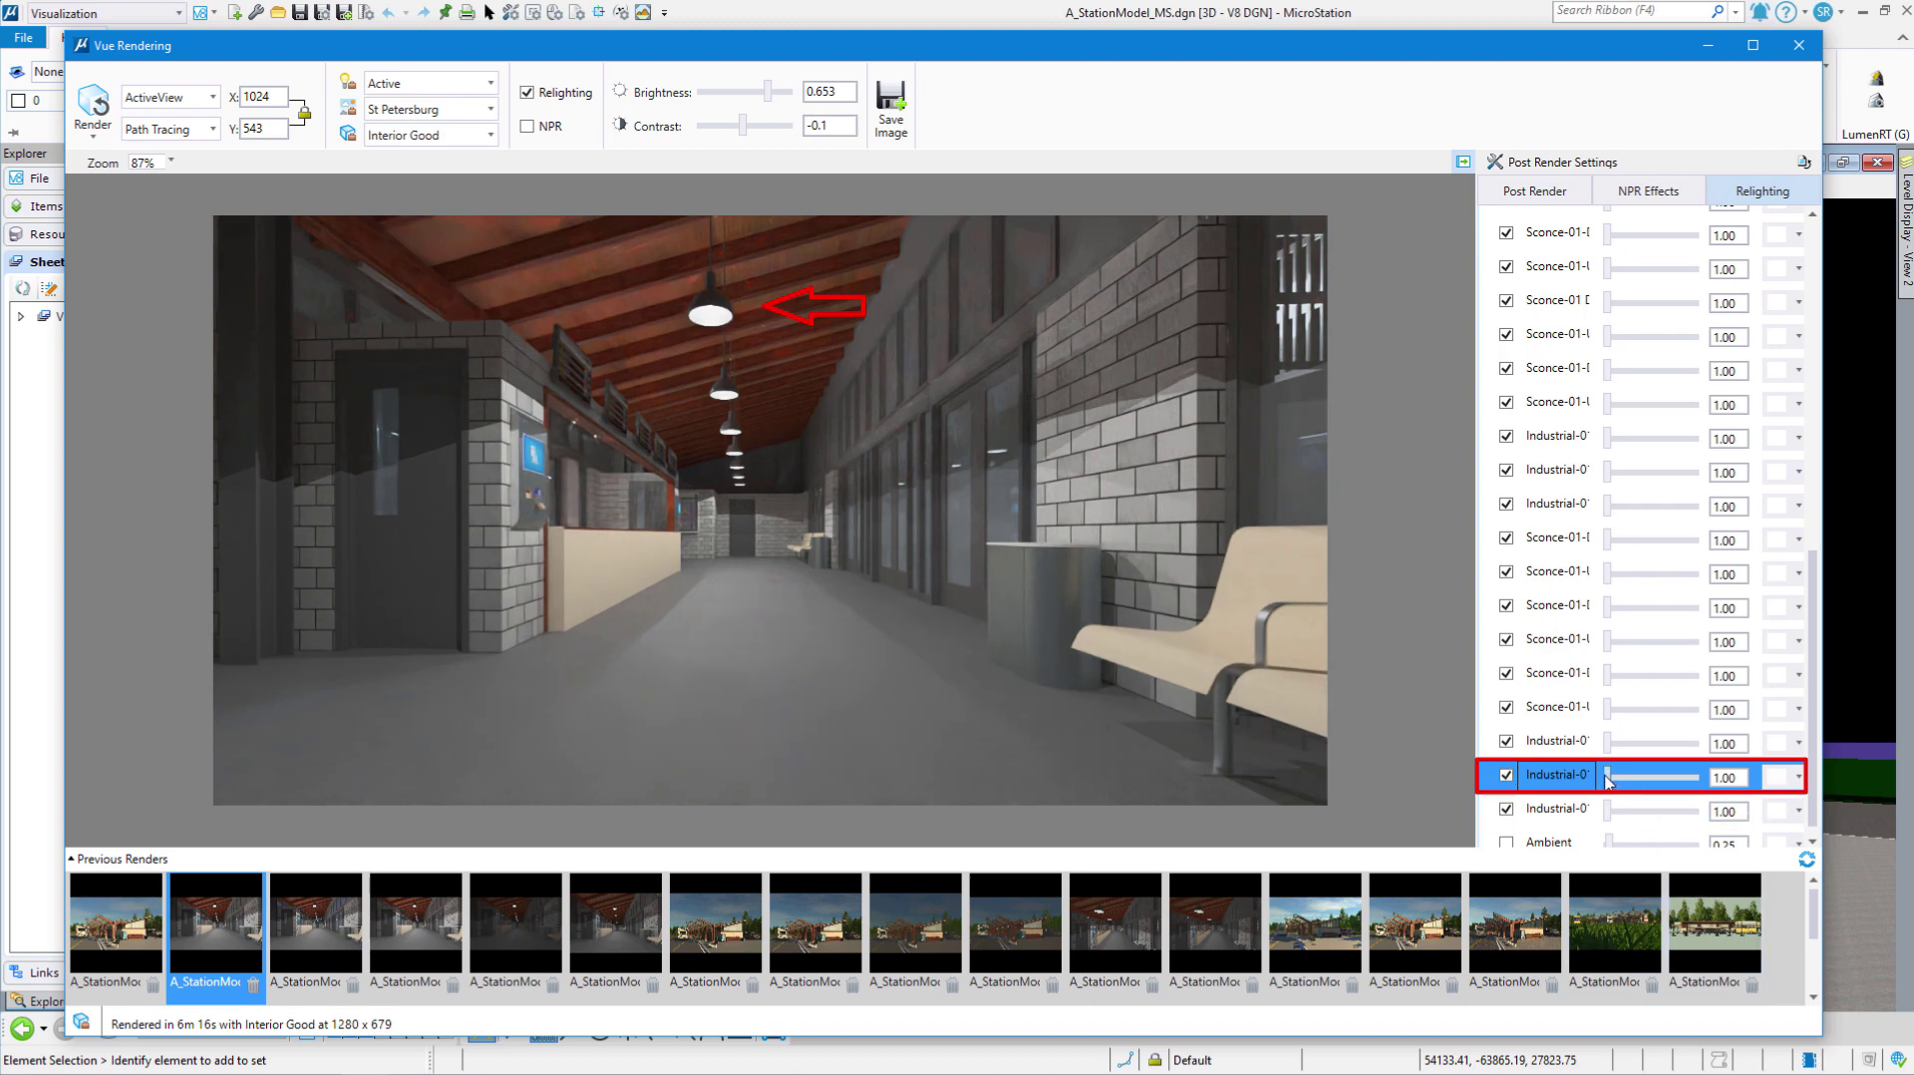
left_click_drag(1607, 778, 1655, 778)
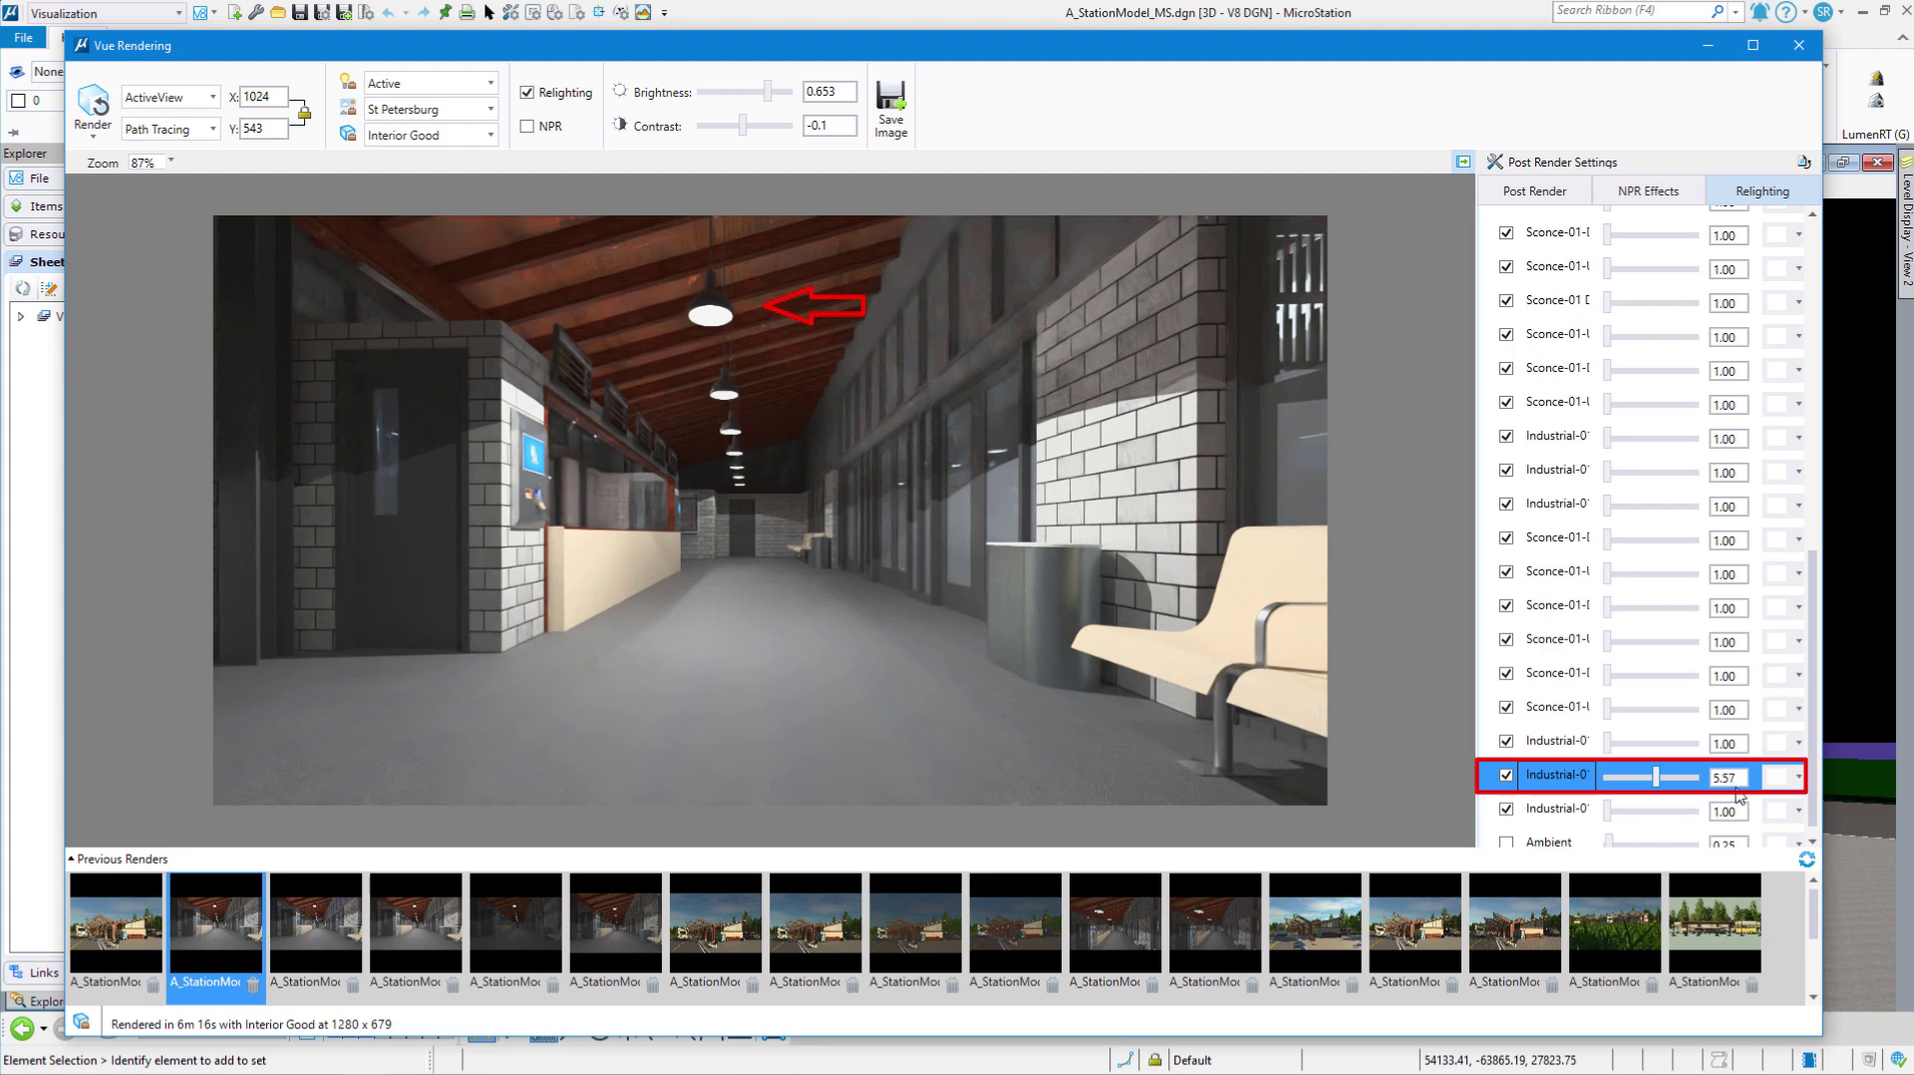
left_click_drag(1744, 778, 1707, 778)
type("1")
key("Return")
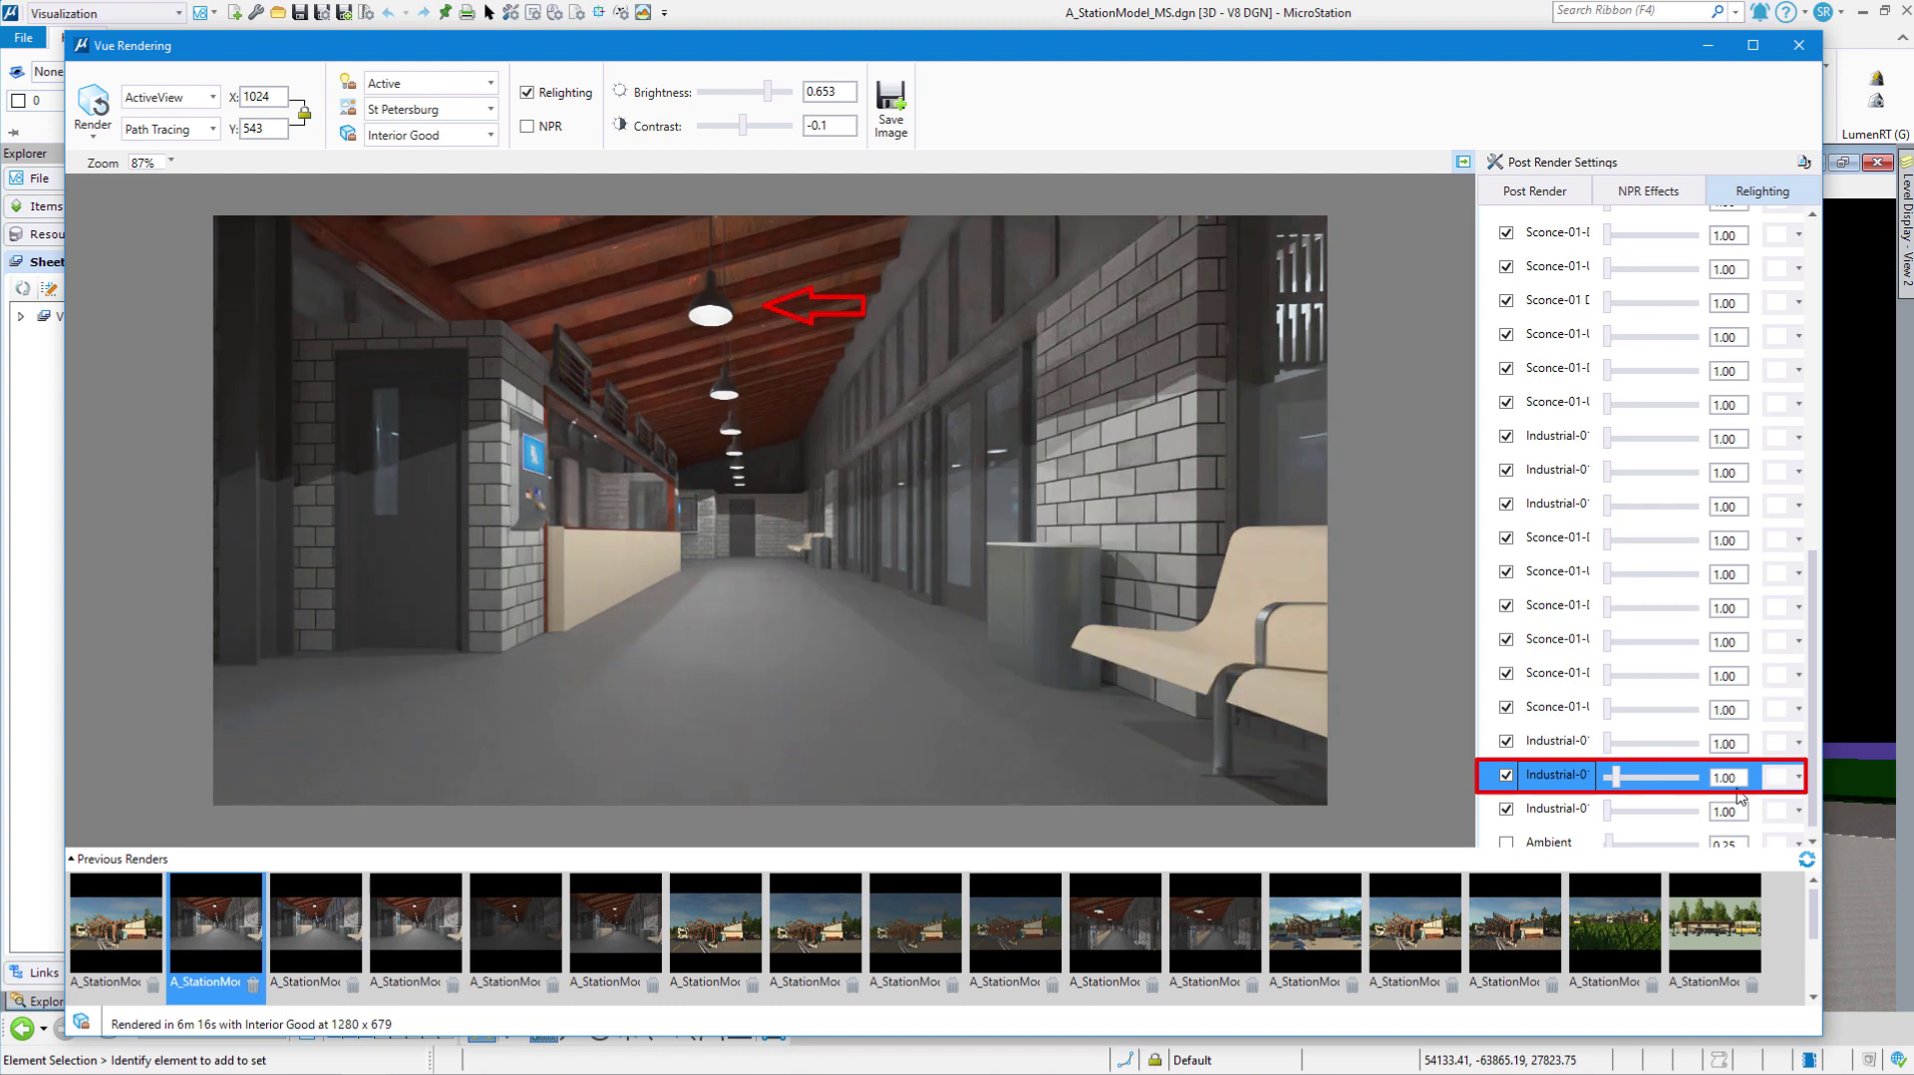
Tint that Industrial light green, then set its colour back to white
left_click(1801, 779)
mouse_move(1738, 369)
left_mouse_down()
mouse_move(1738, 499)
mouse_move(1737, 475)
left_mouse_up()
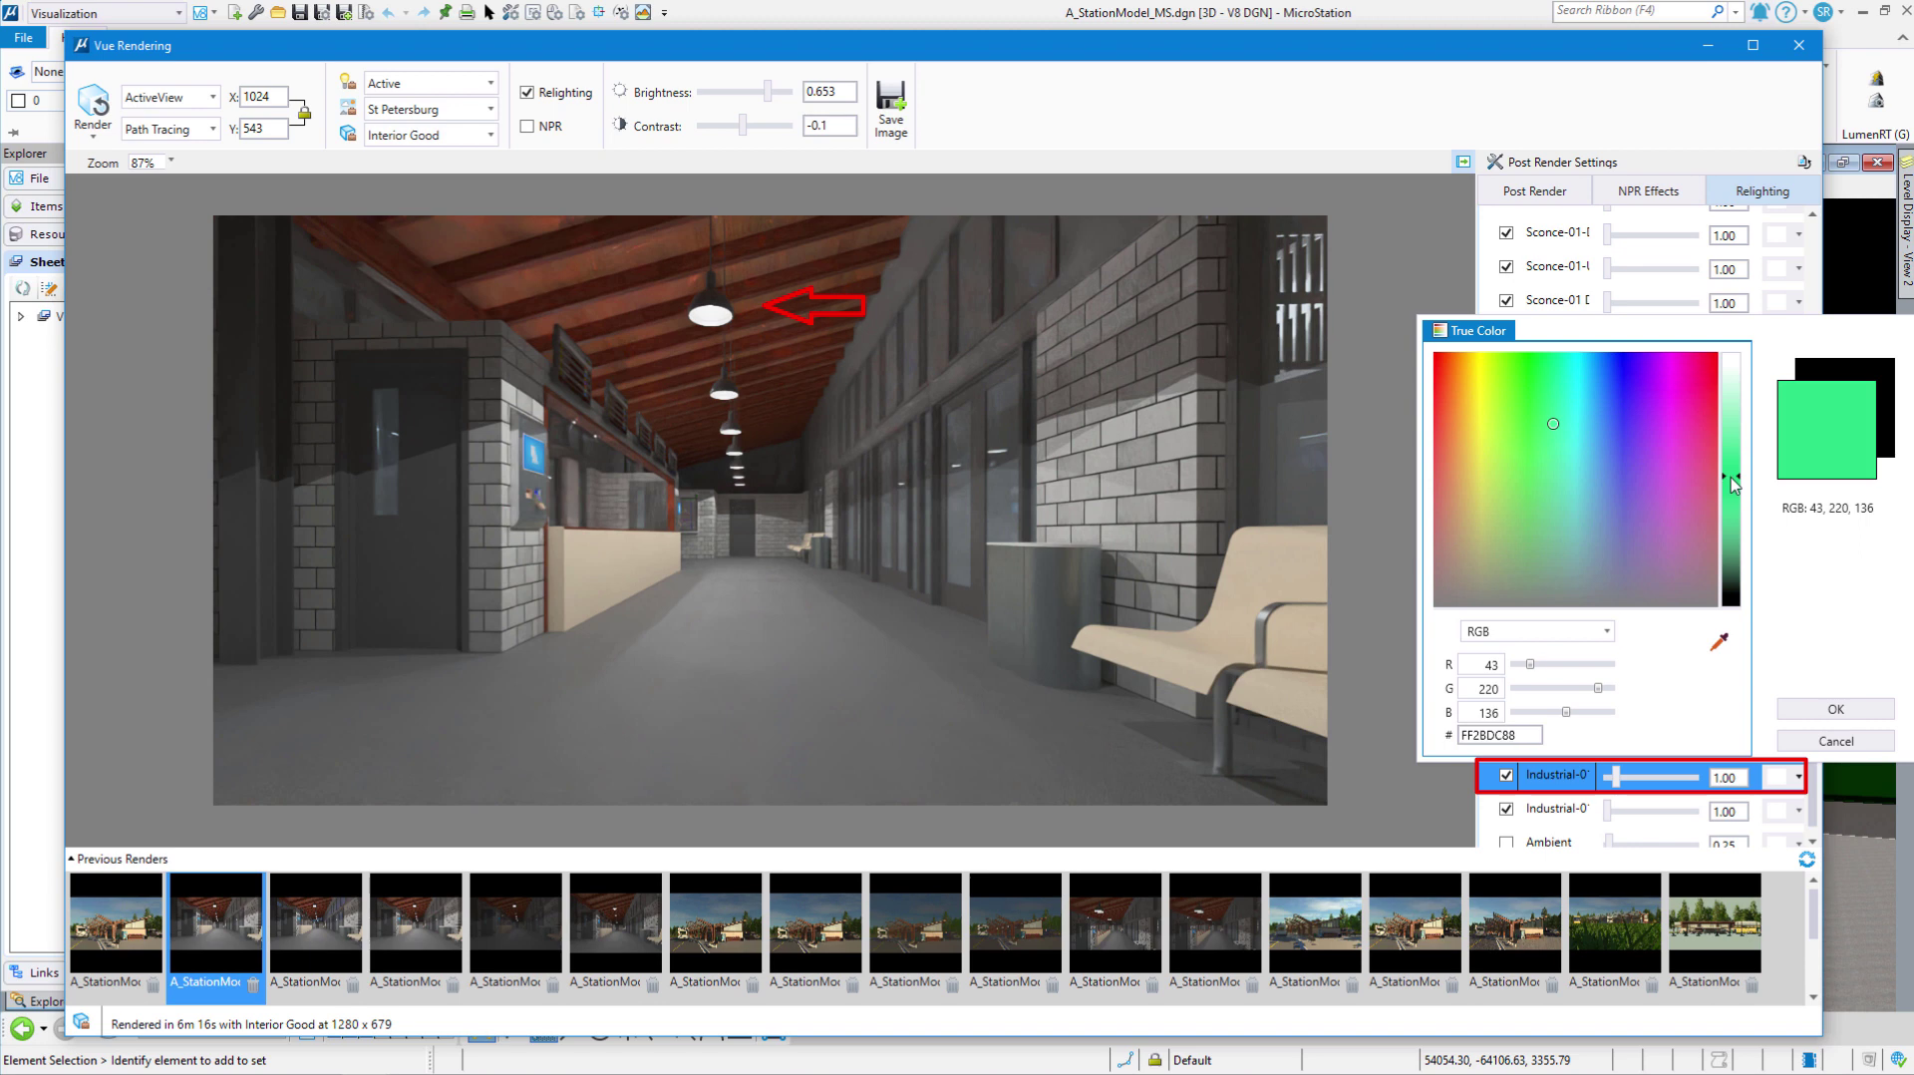
left_click(1837, 710)
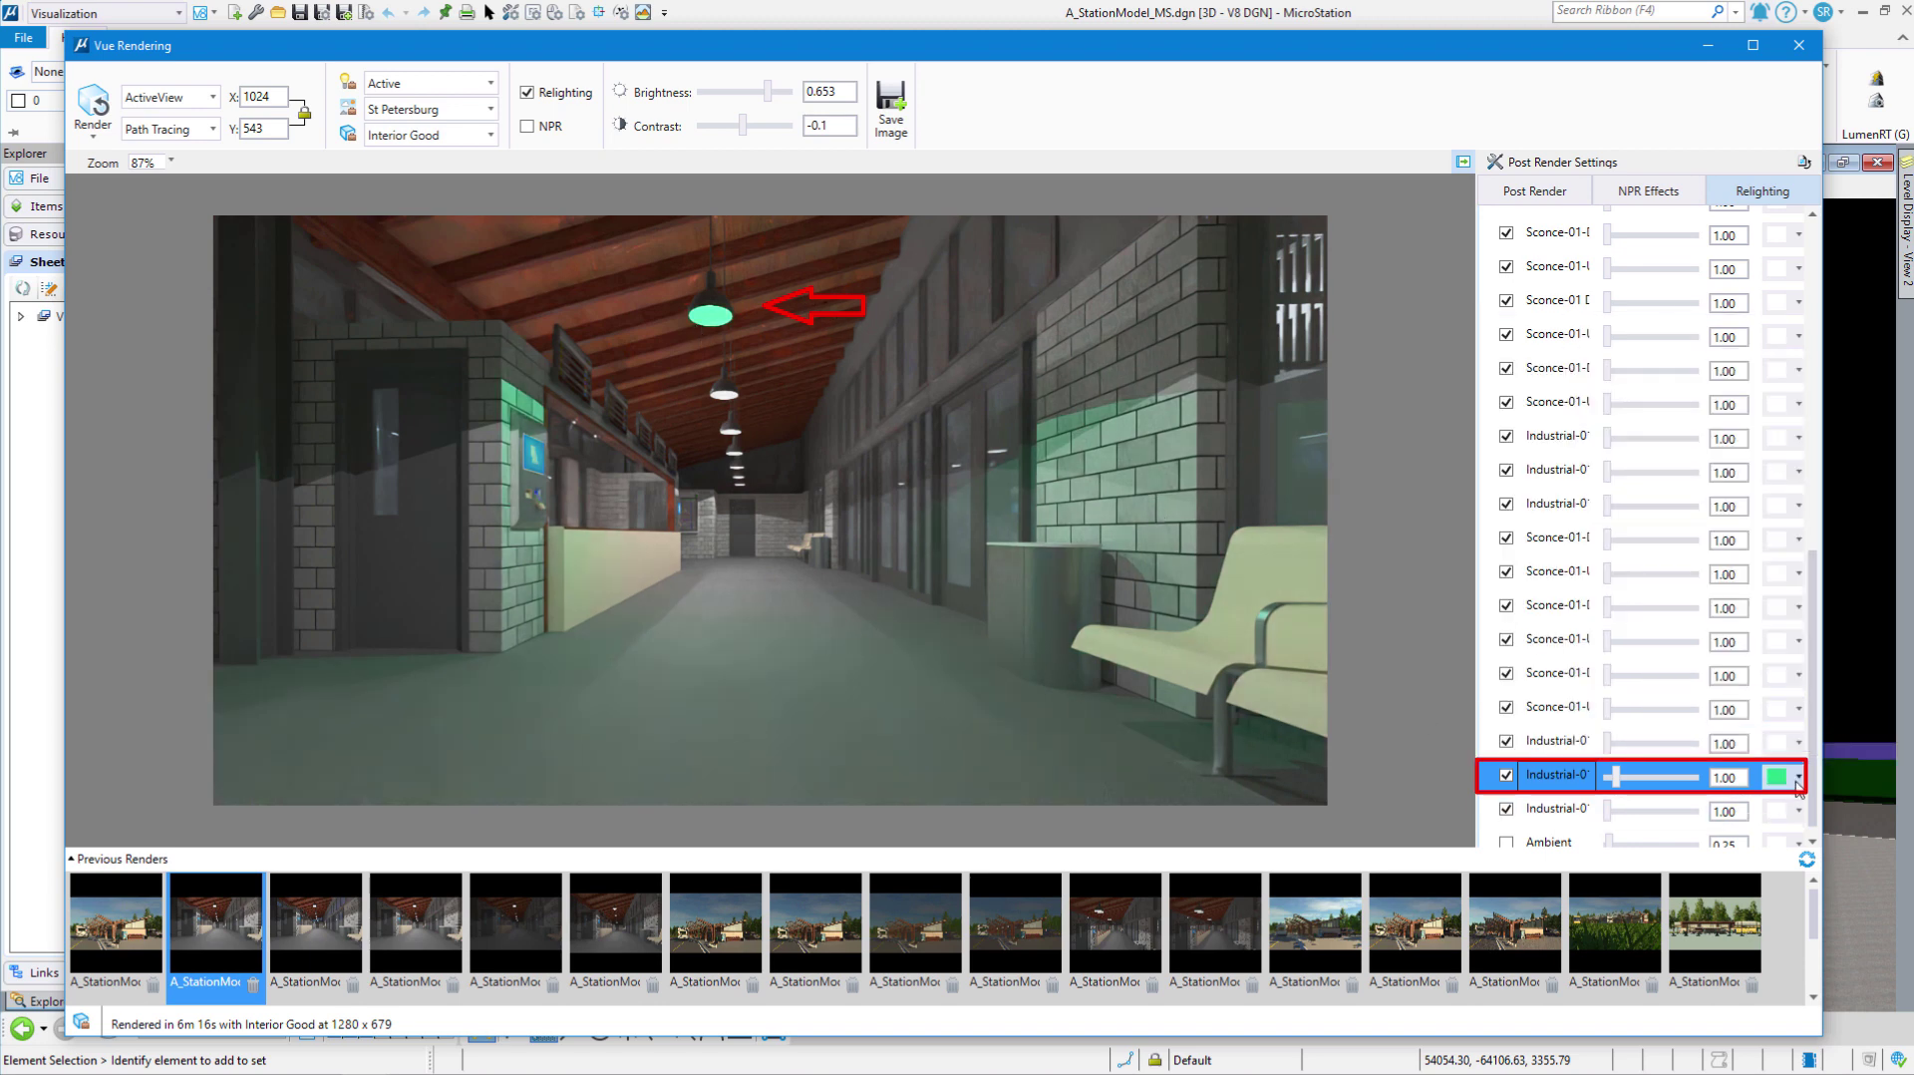
left_click(1777, 776)
left_click_drag(1735, 477, 1745, 347)
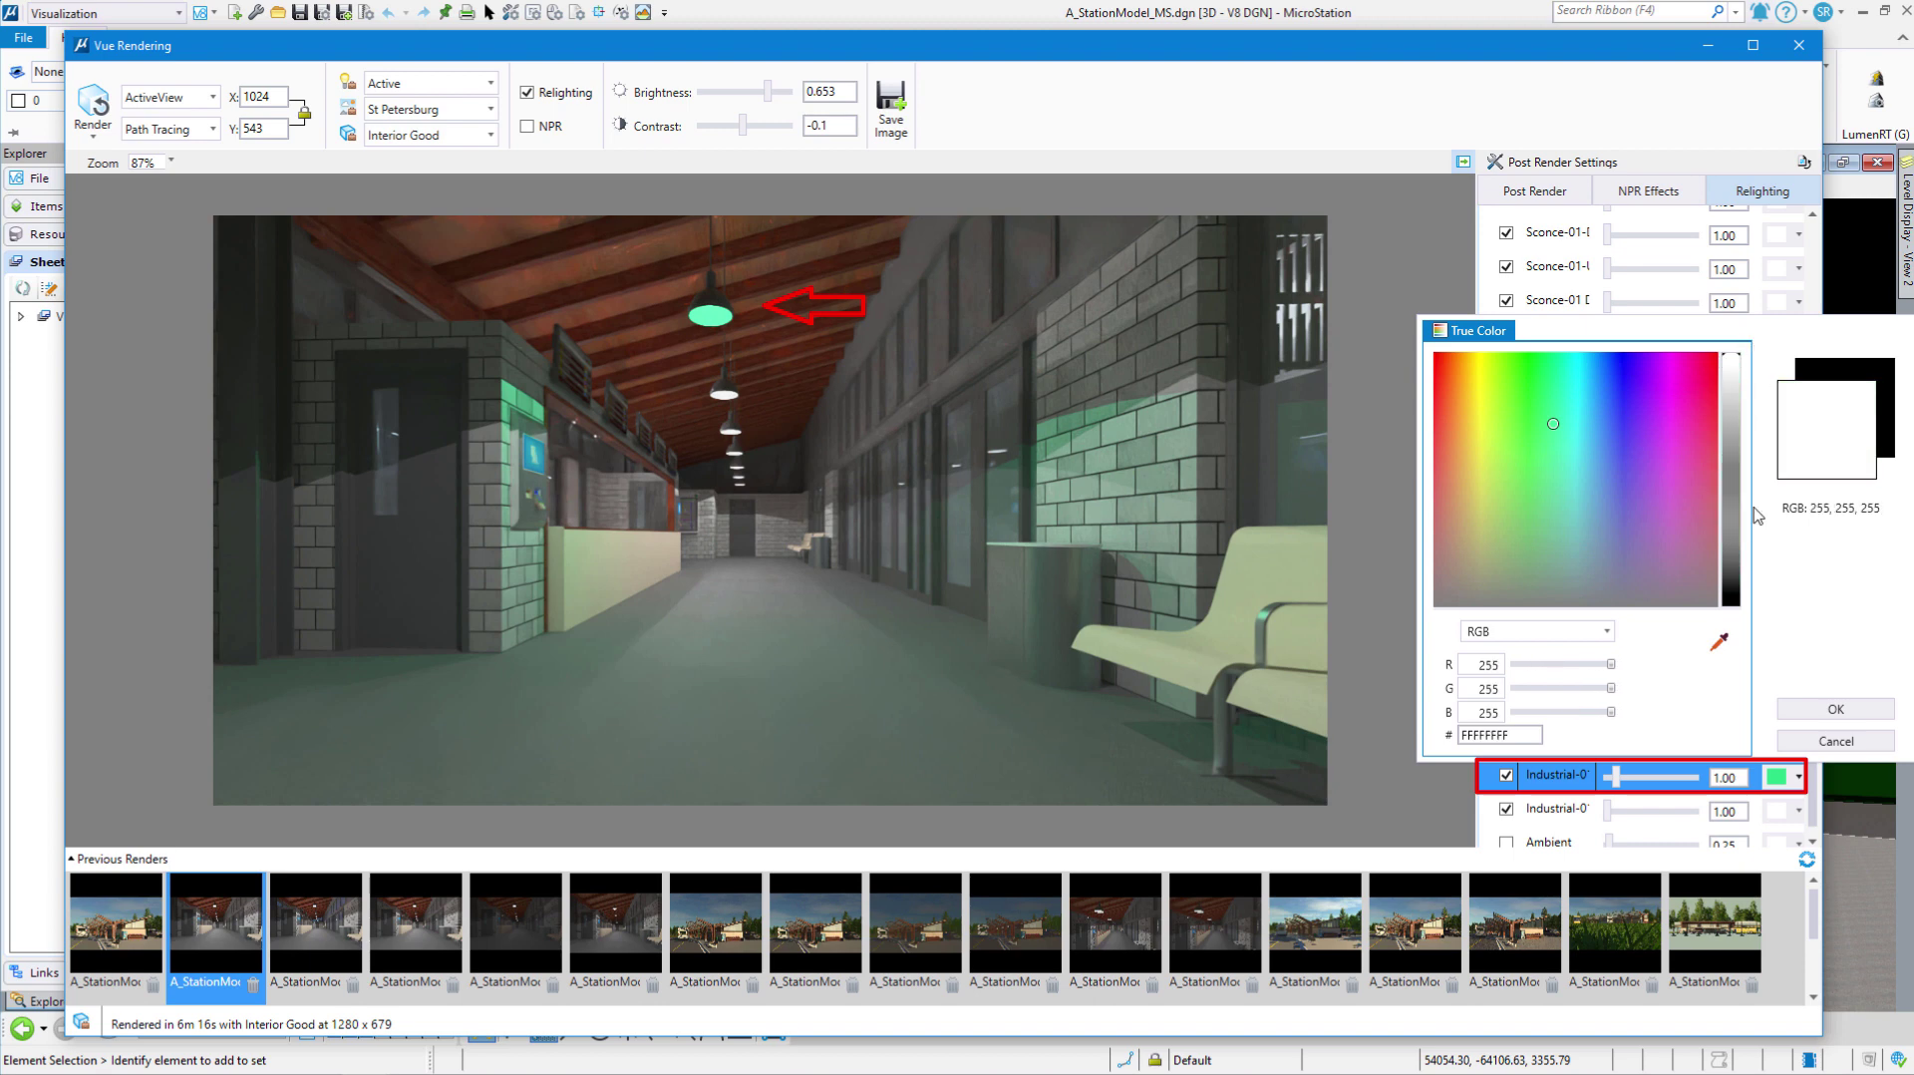
left_click(1837, 709)
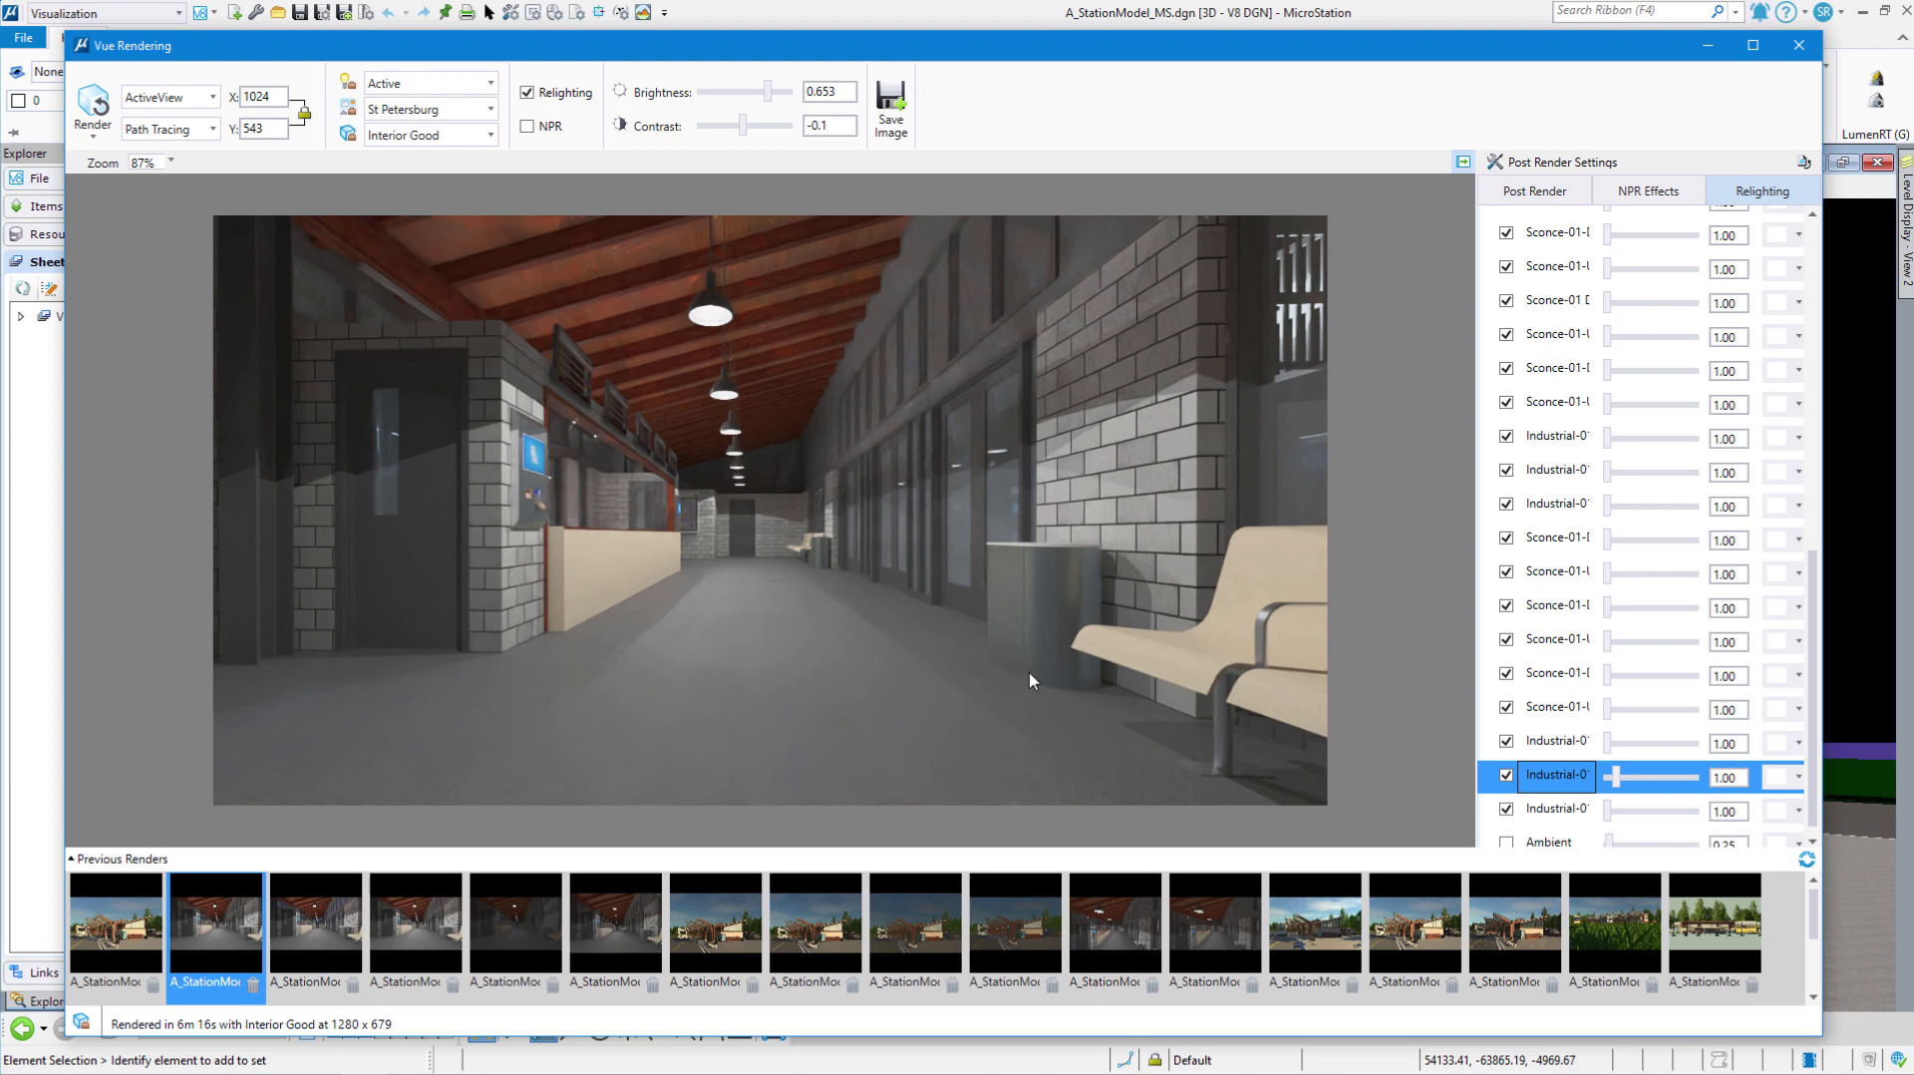
Multi-select every Industrial light row in the Relighting list, scrolling down through it
scroll(1535, 529, "up", 10)
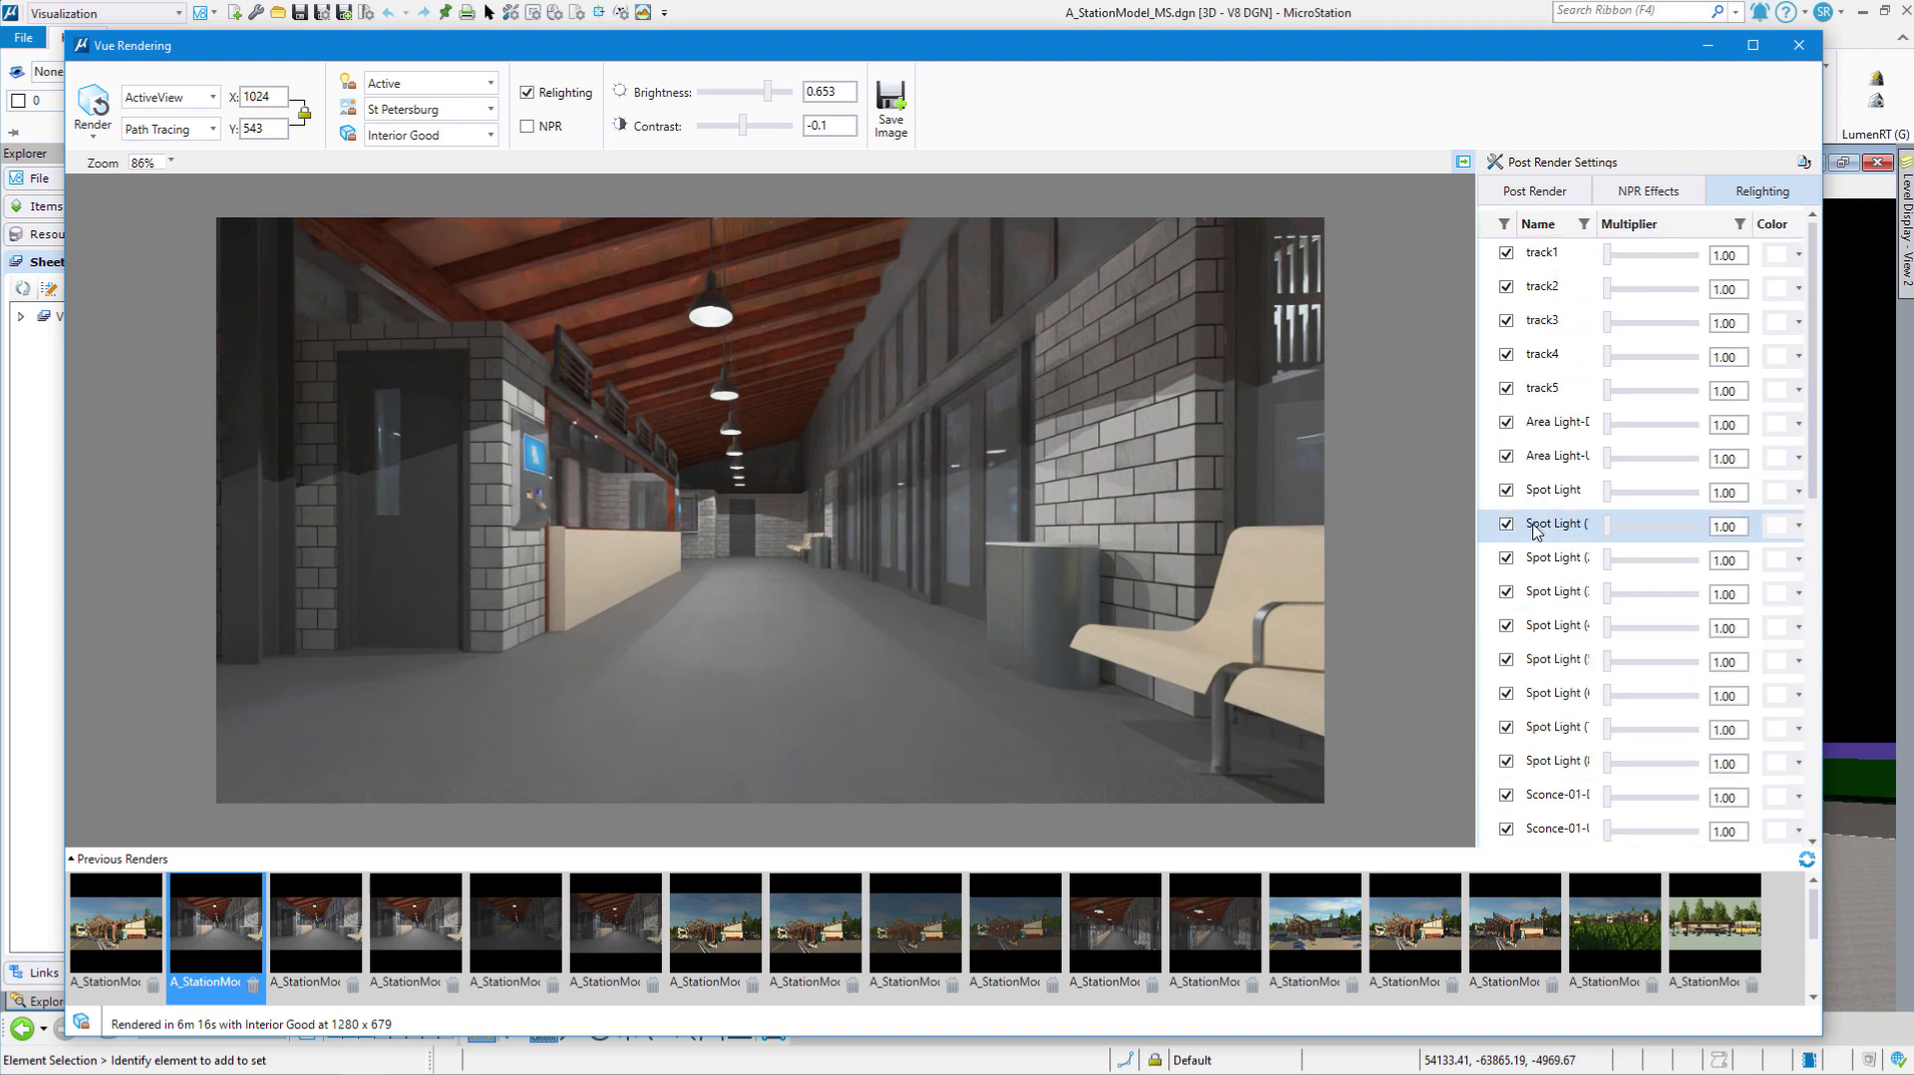
scroll(1555, 663, "down", 2)
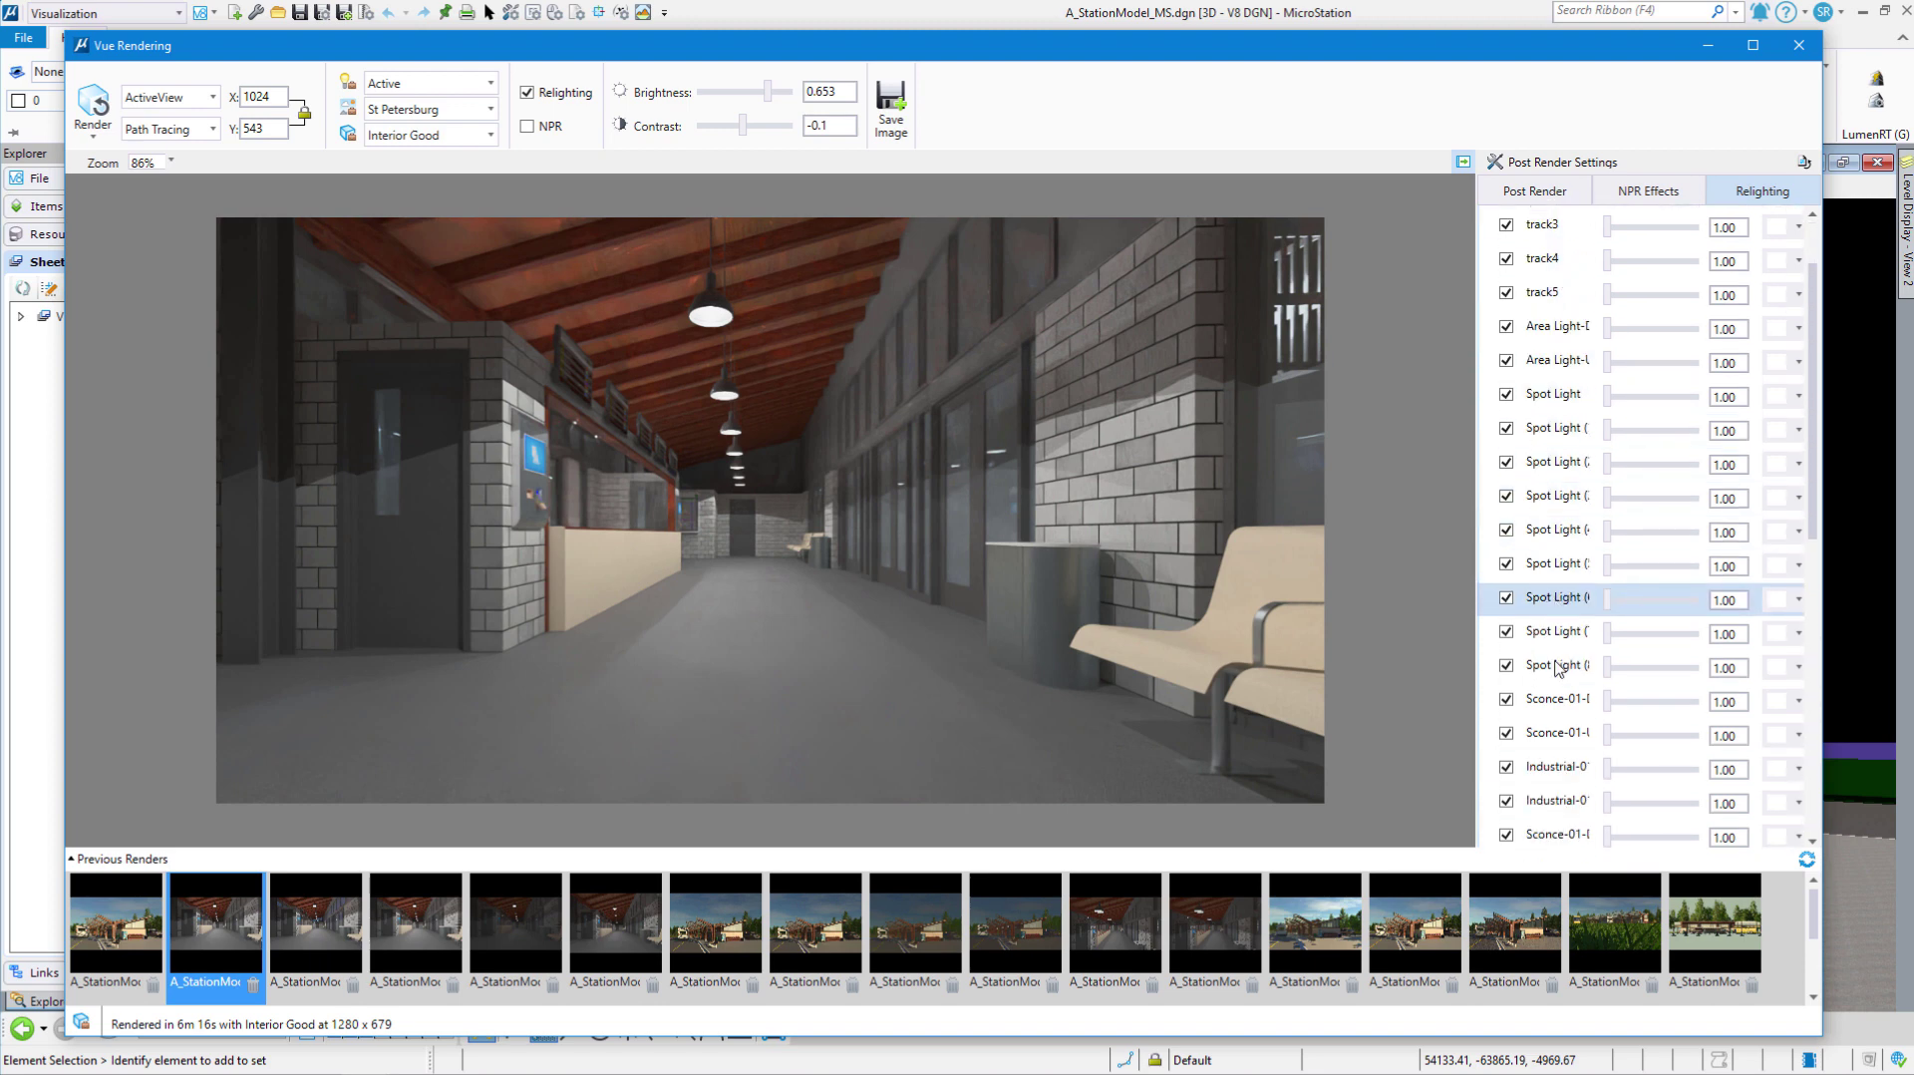
scroll(1560, 668, "down", 2)
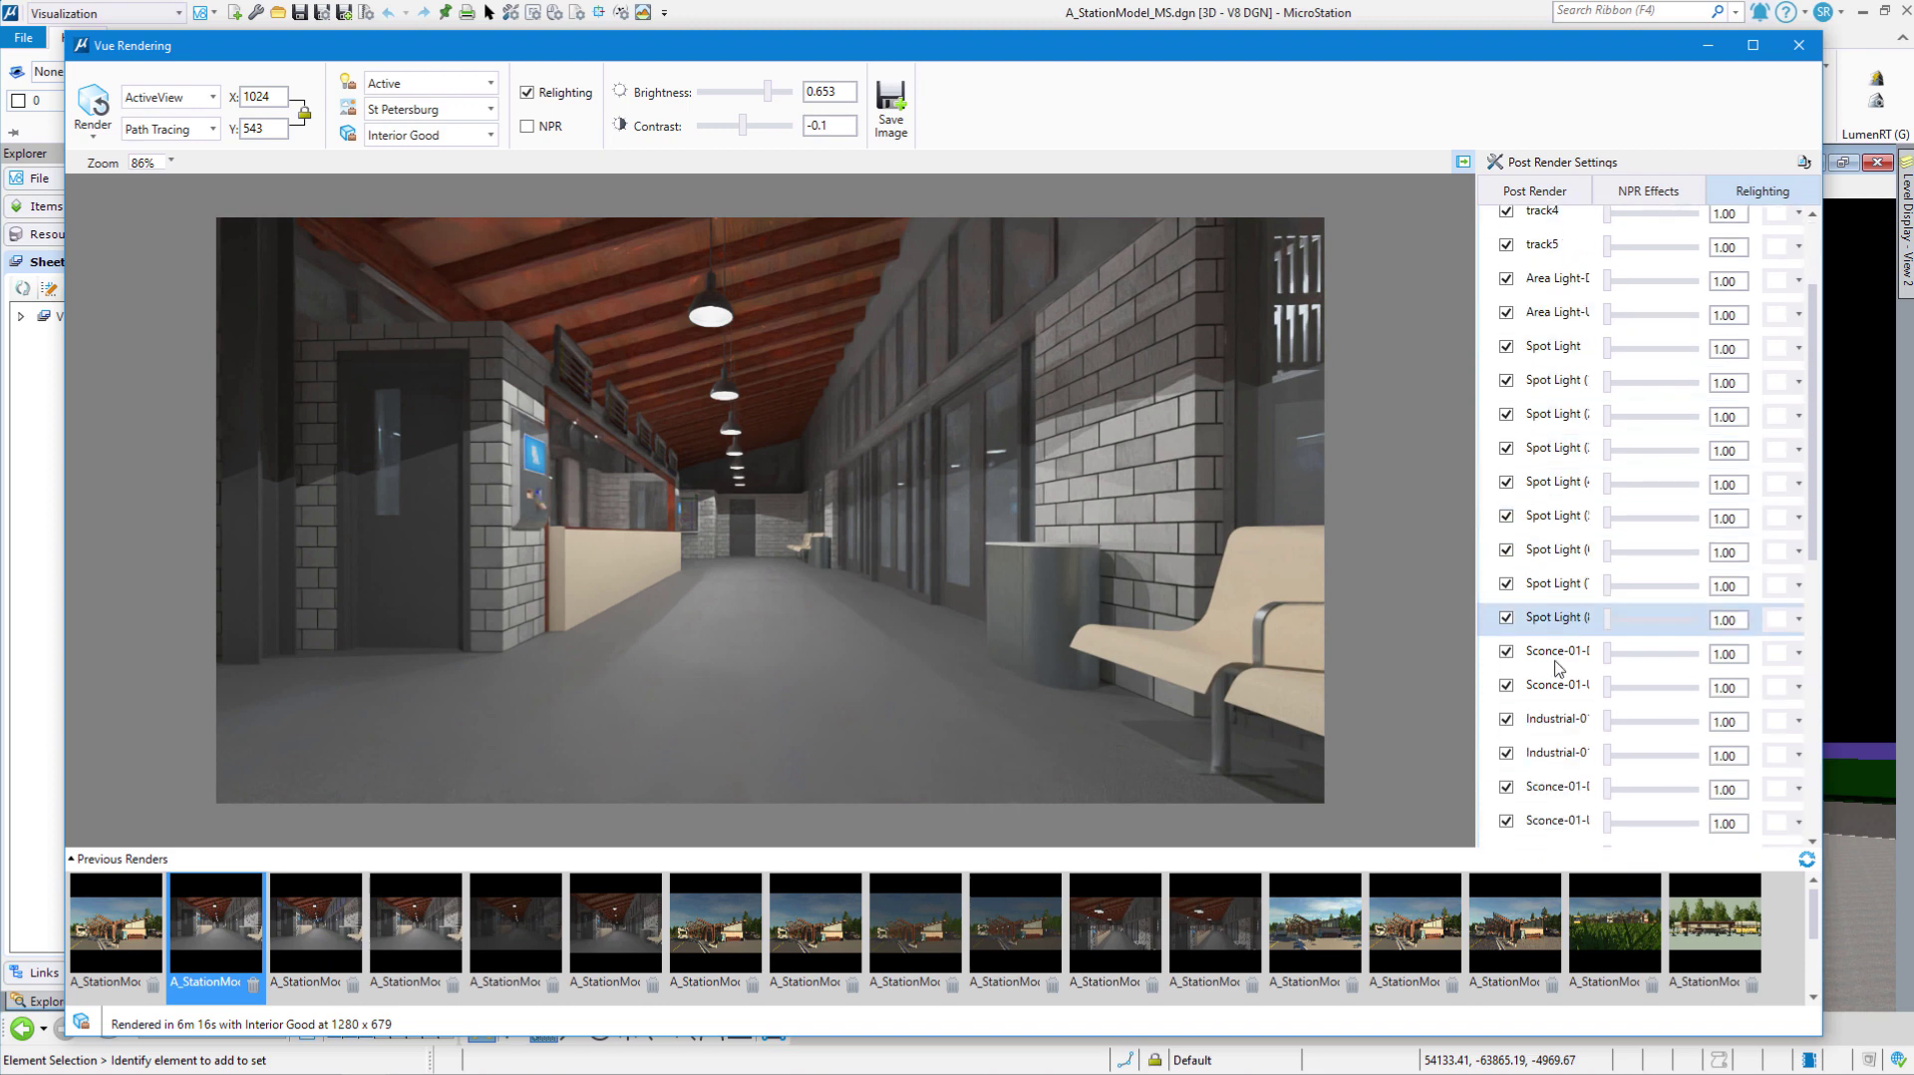
left_click(1555, 679)
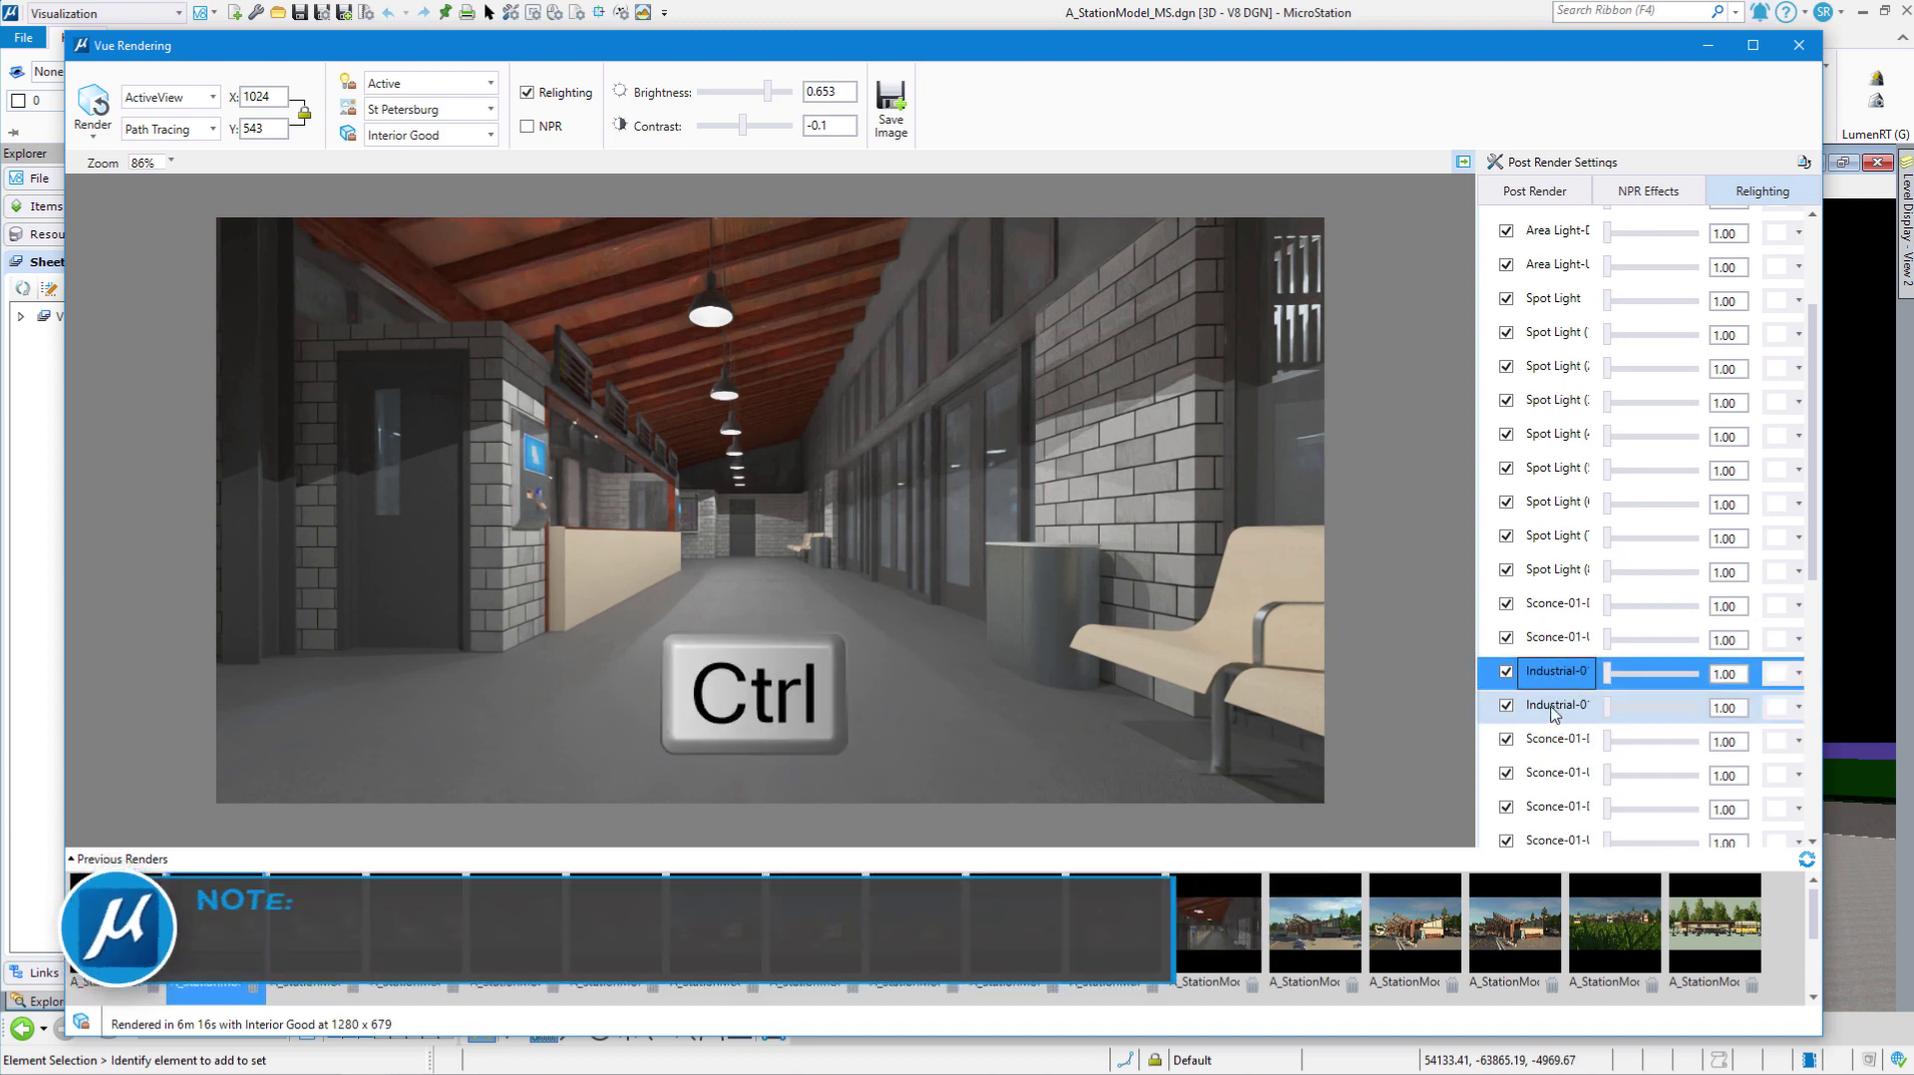
left_click(1556, 705, "ctrl")
scroll(1573, 738, "down", 1)
scroll(1573, 739, "down", 1)
left_click(1571, 772, "ctrl")
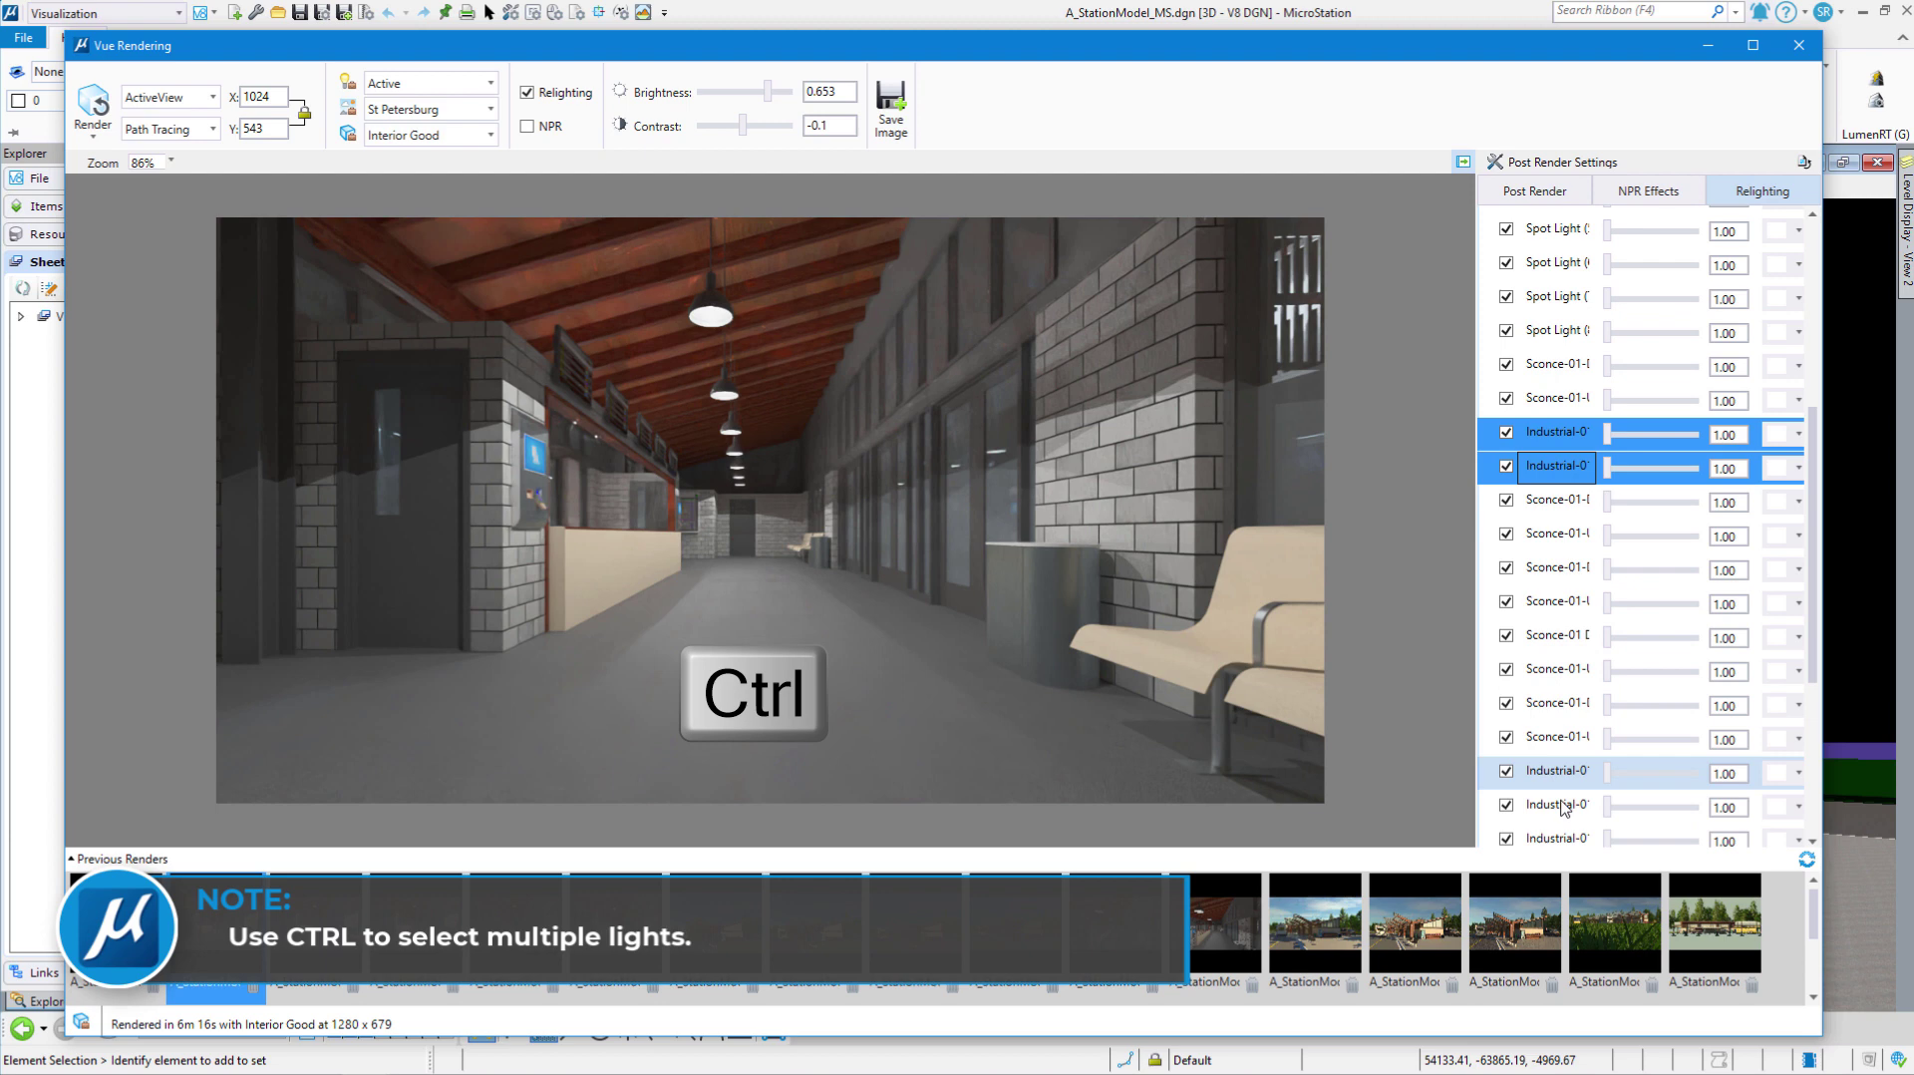
left_click(1572, 805, "ctrl")
left_click(1572, 838, "ctrl")
scroll(1580, 813, "down", 3)
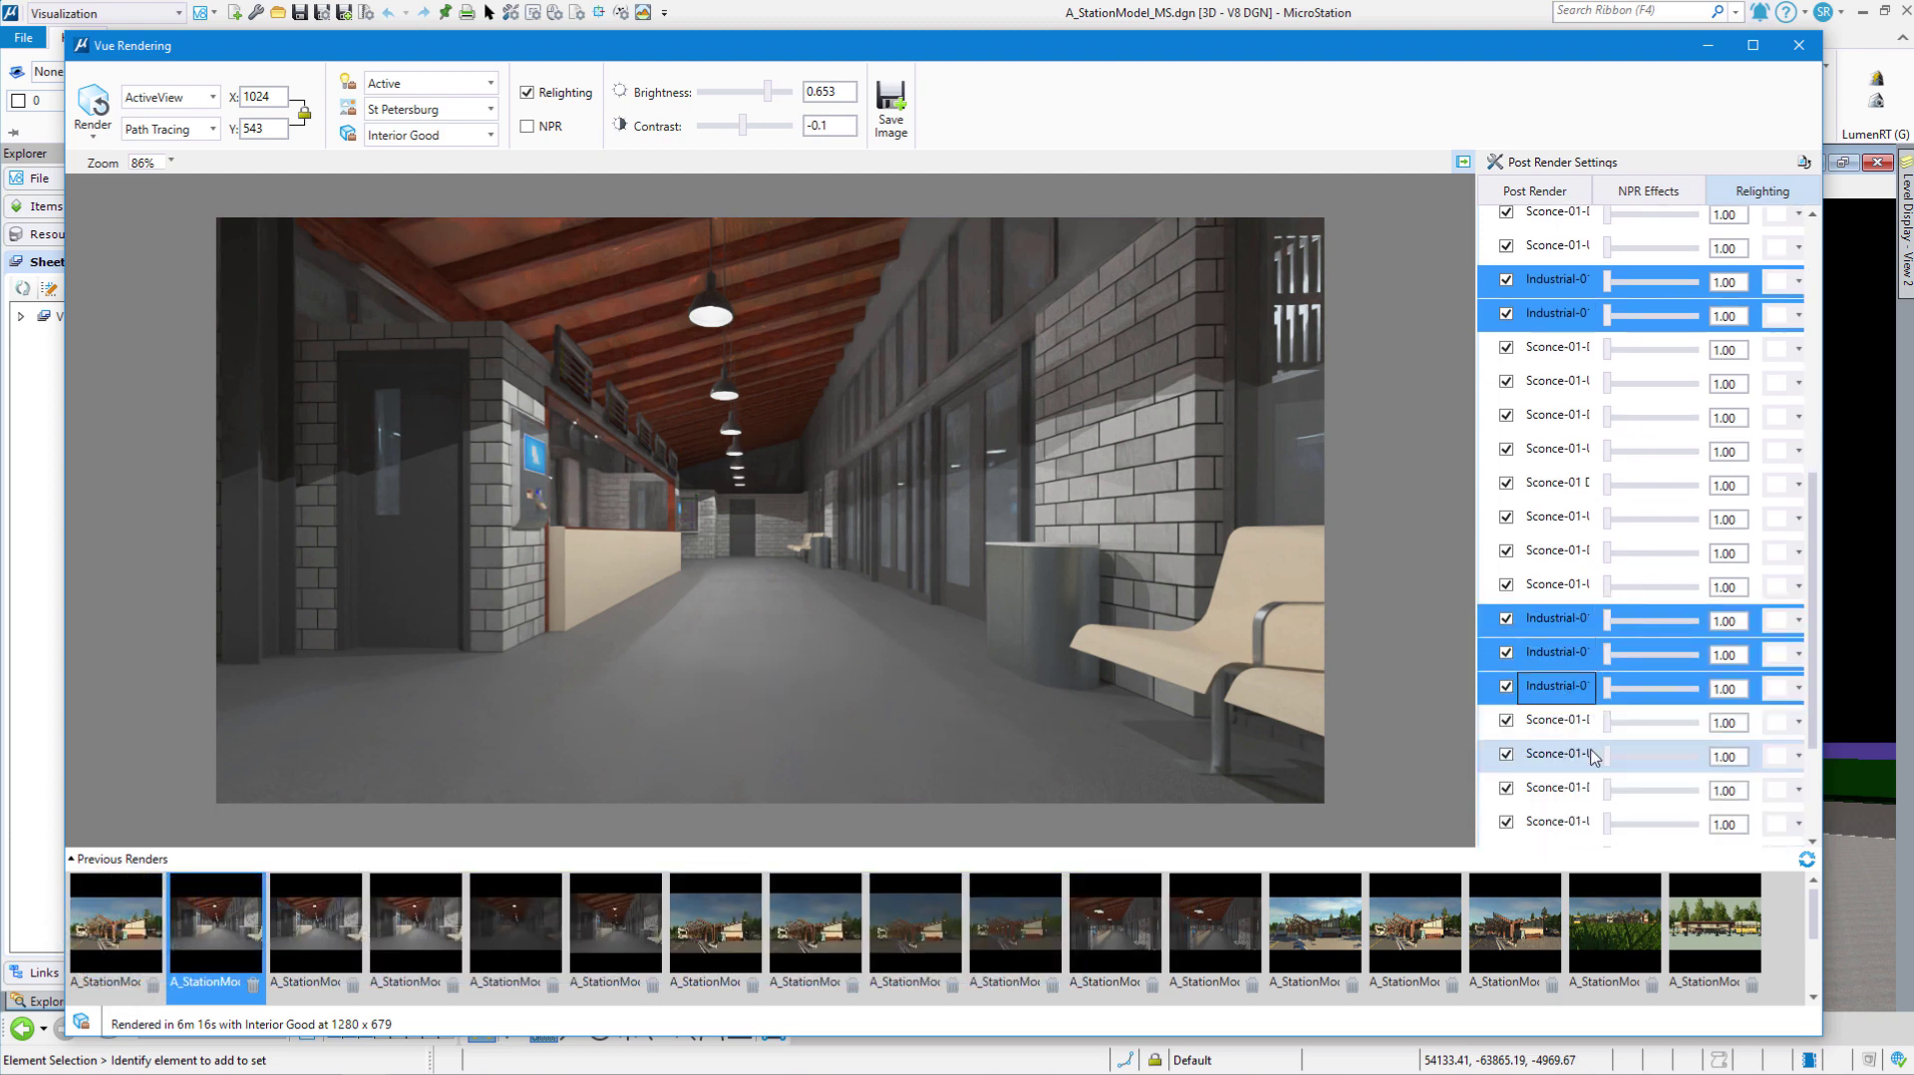
left_click(1572, 727, "ctrl")
left_click(1573, 761, "ctrl")
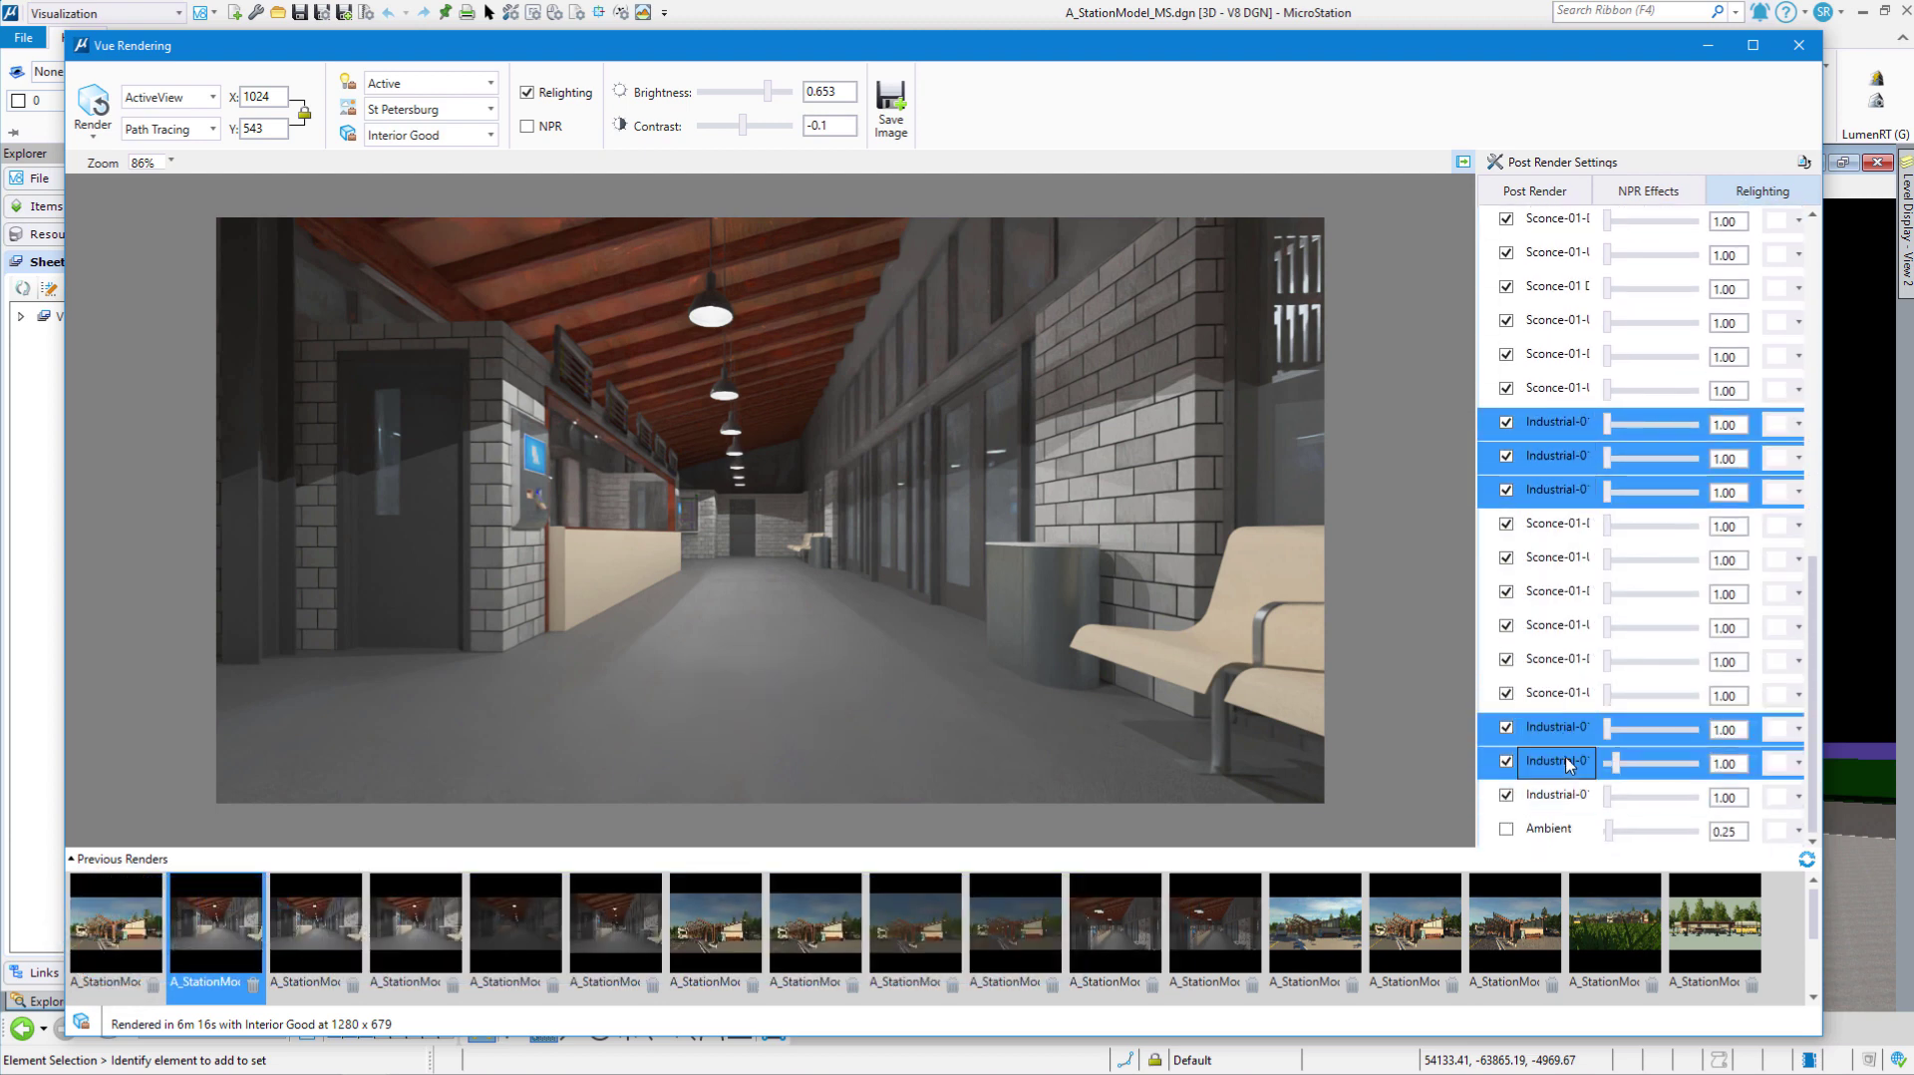
left_click(1573, 794, "ctrl")
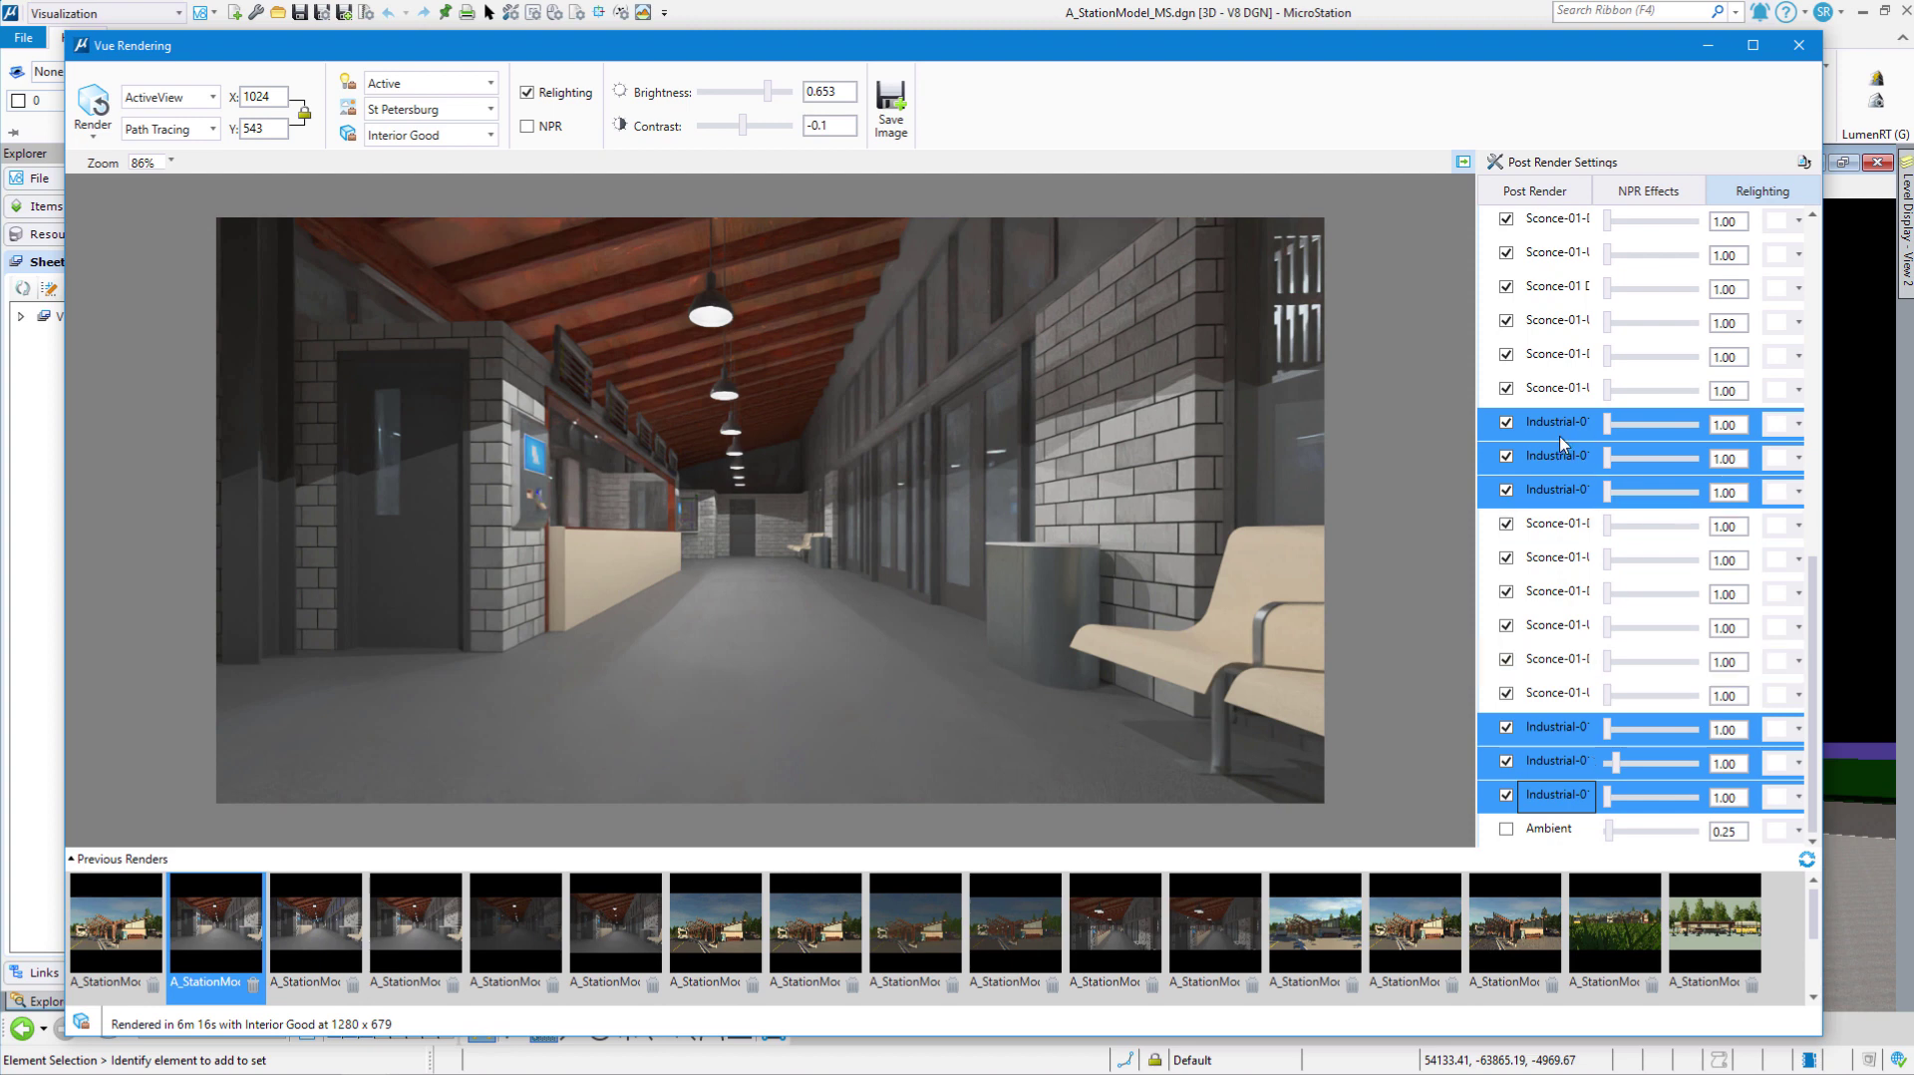
Switch the grouped Industrial lights off, then set their multiplier to 10 and back to 1
left_click(1506, 423)
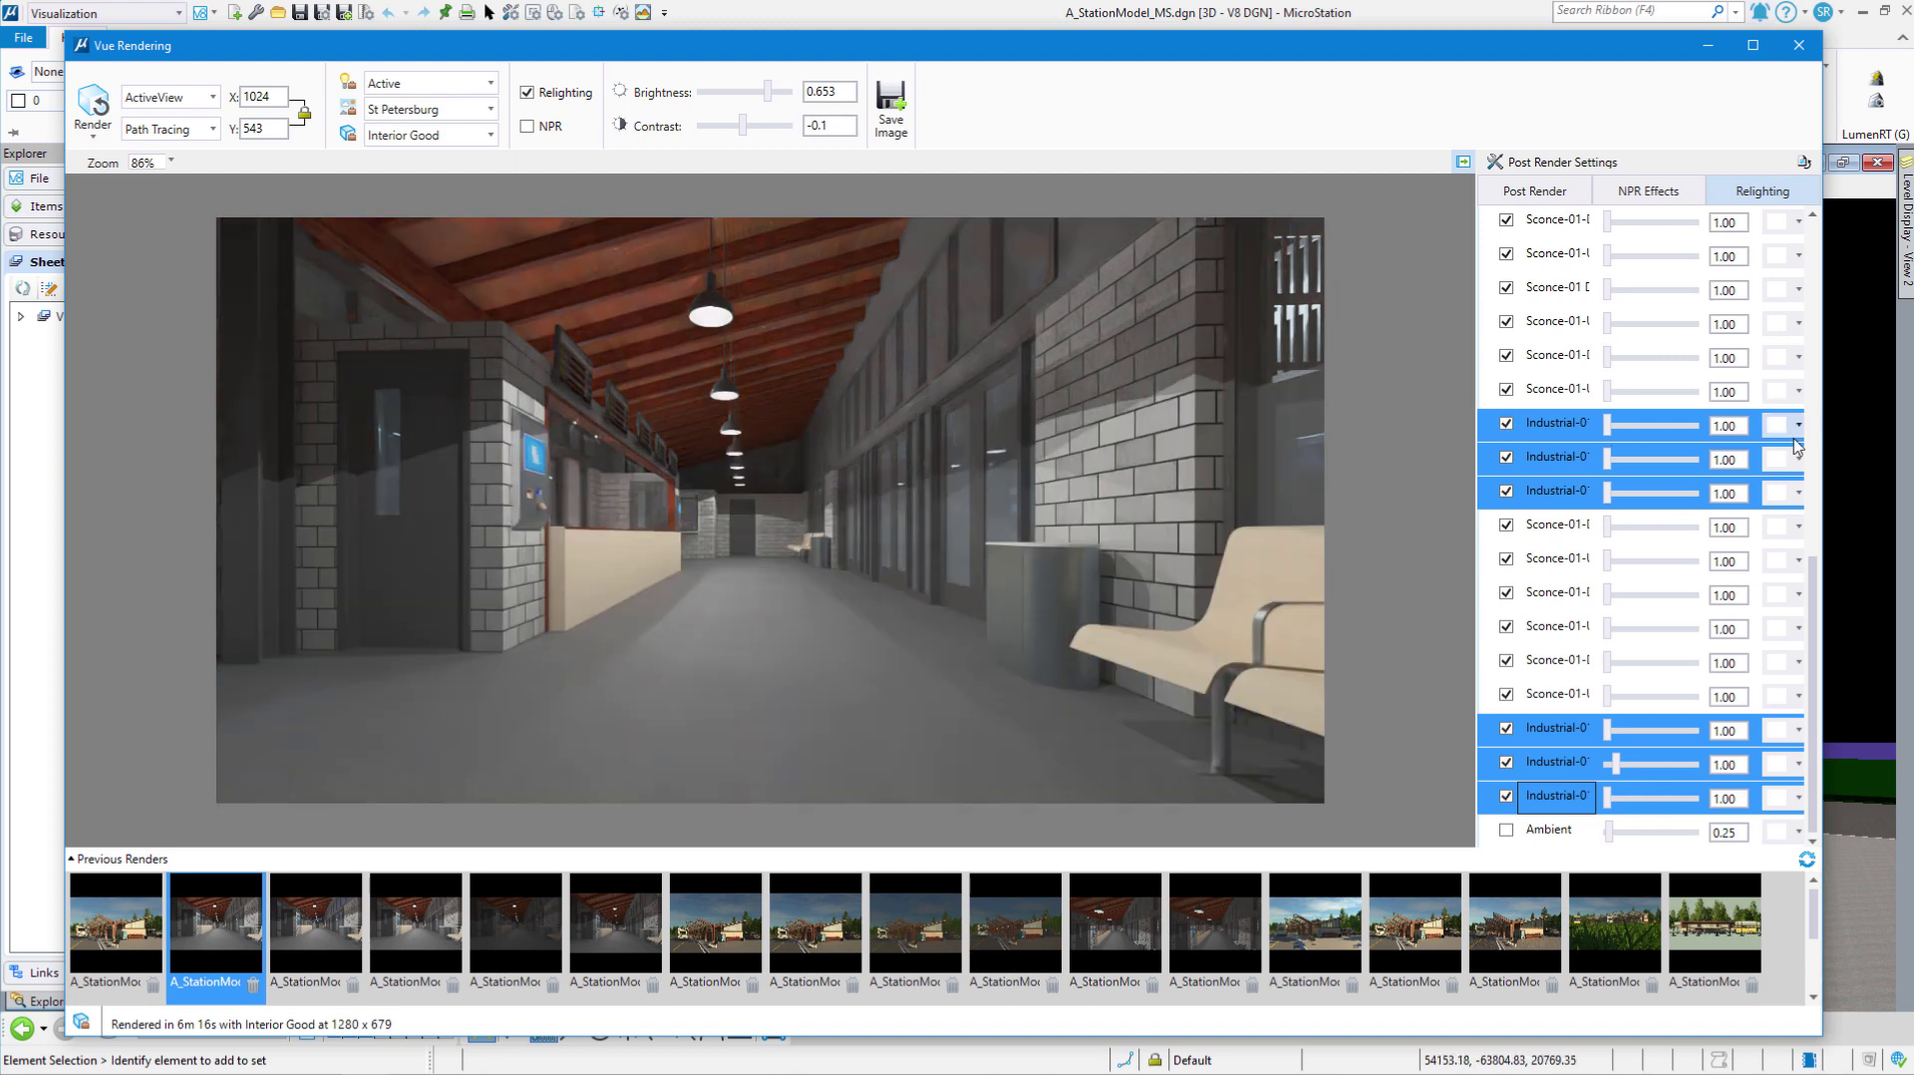
double_click(1738, 425)
type("10")
key("Return")
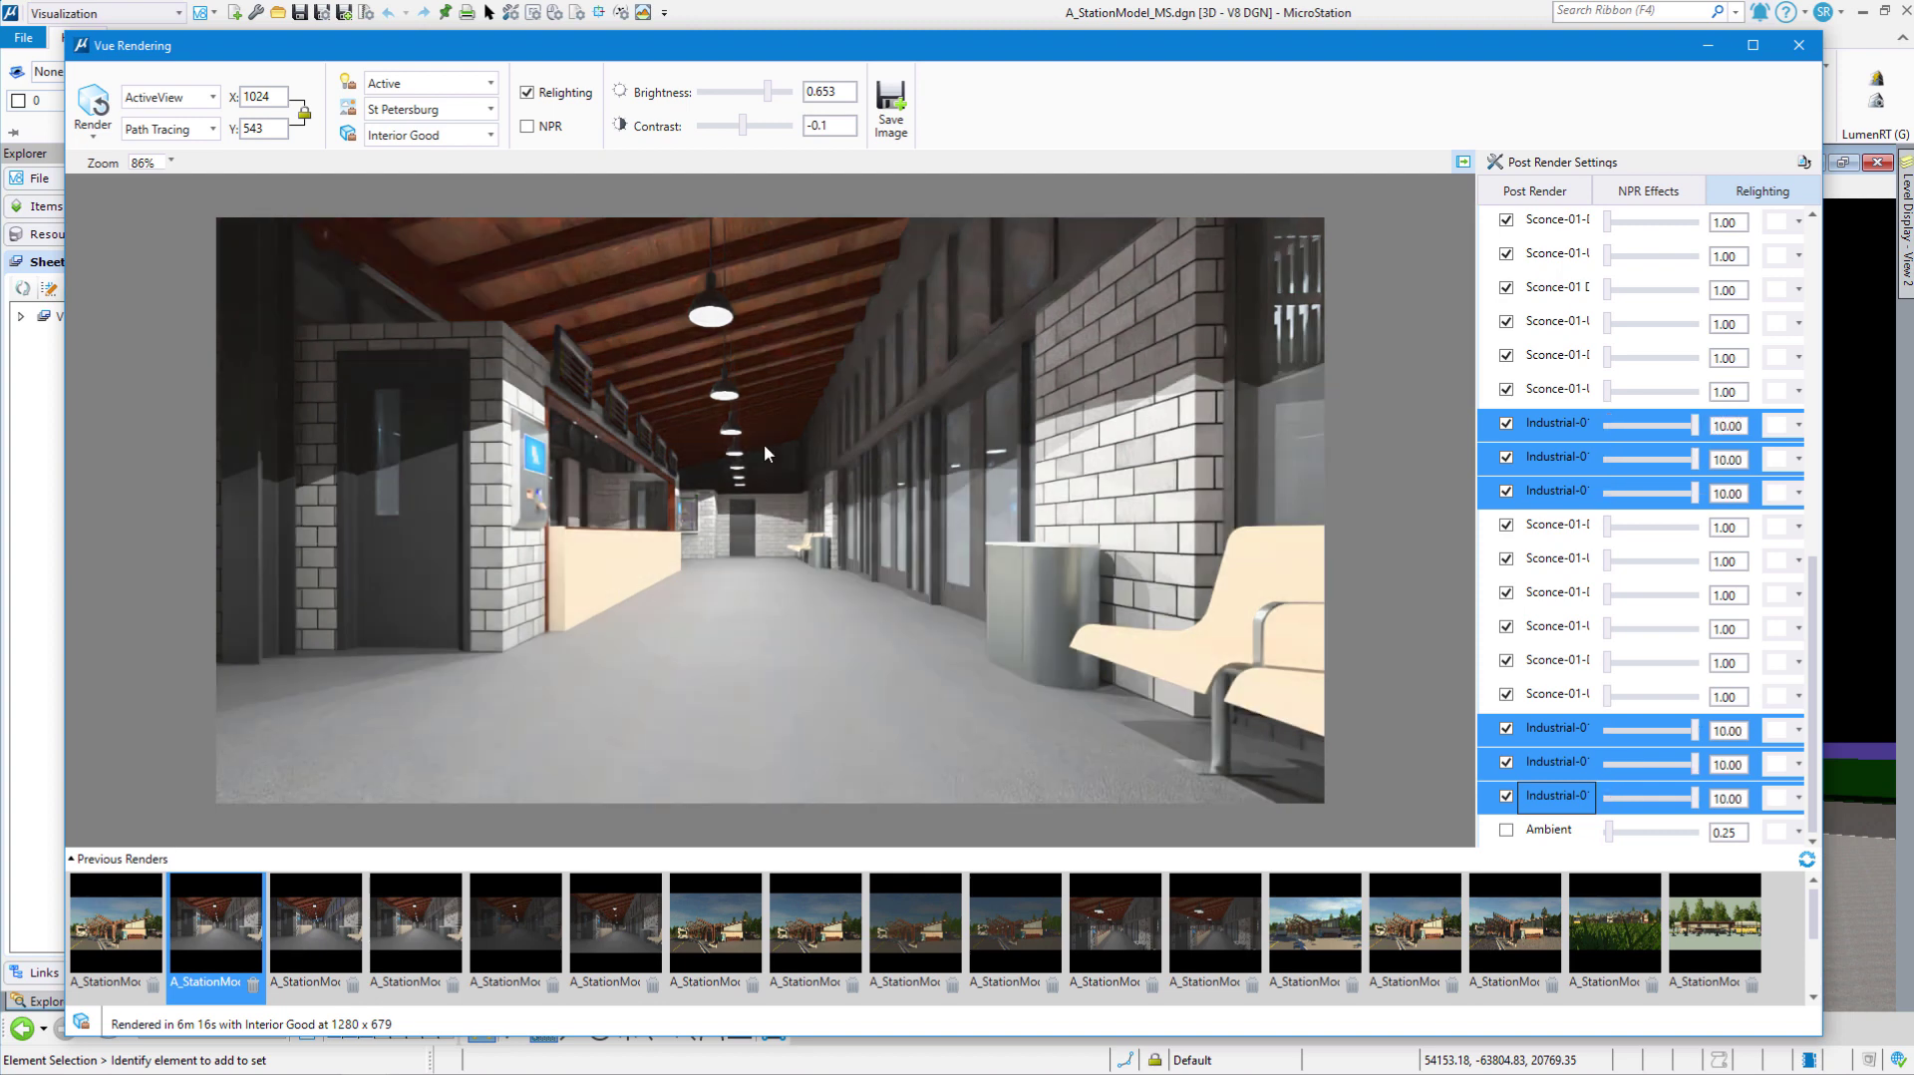
double_click(1728, 425)
type("1")
key("Return")
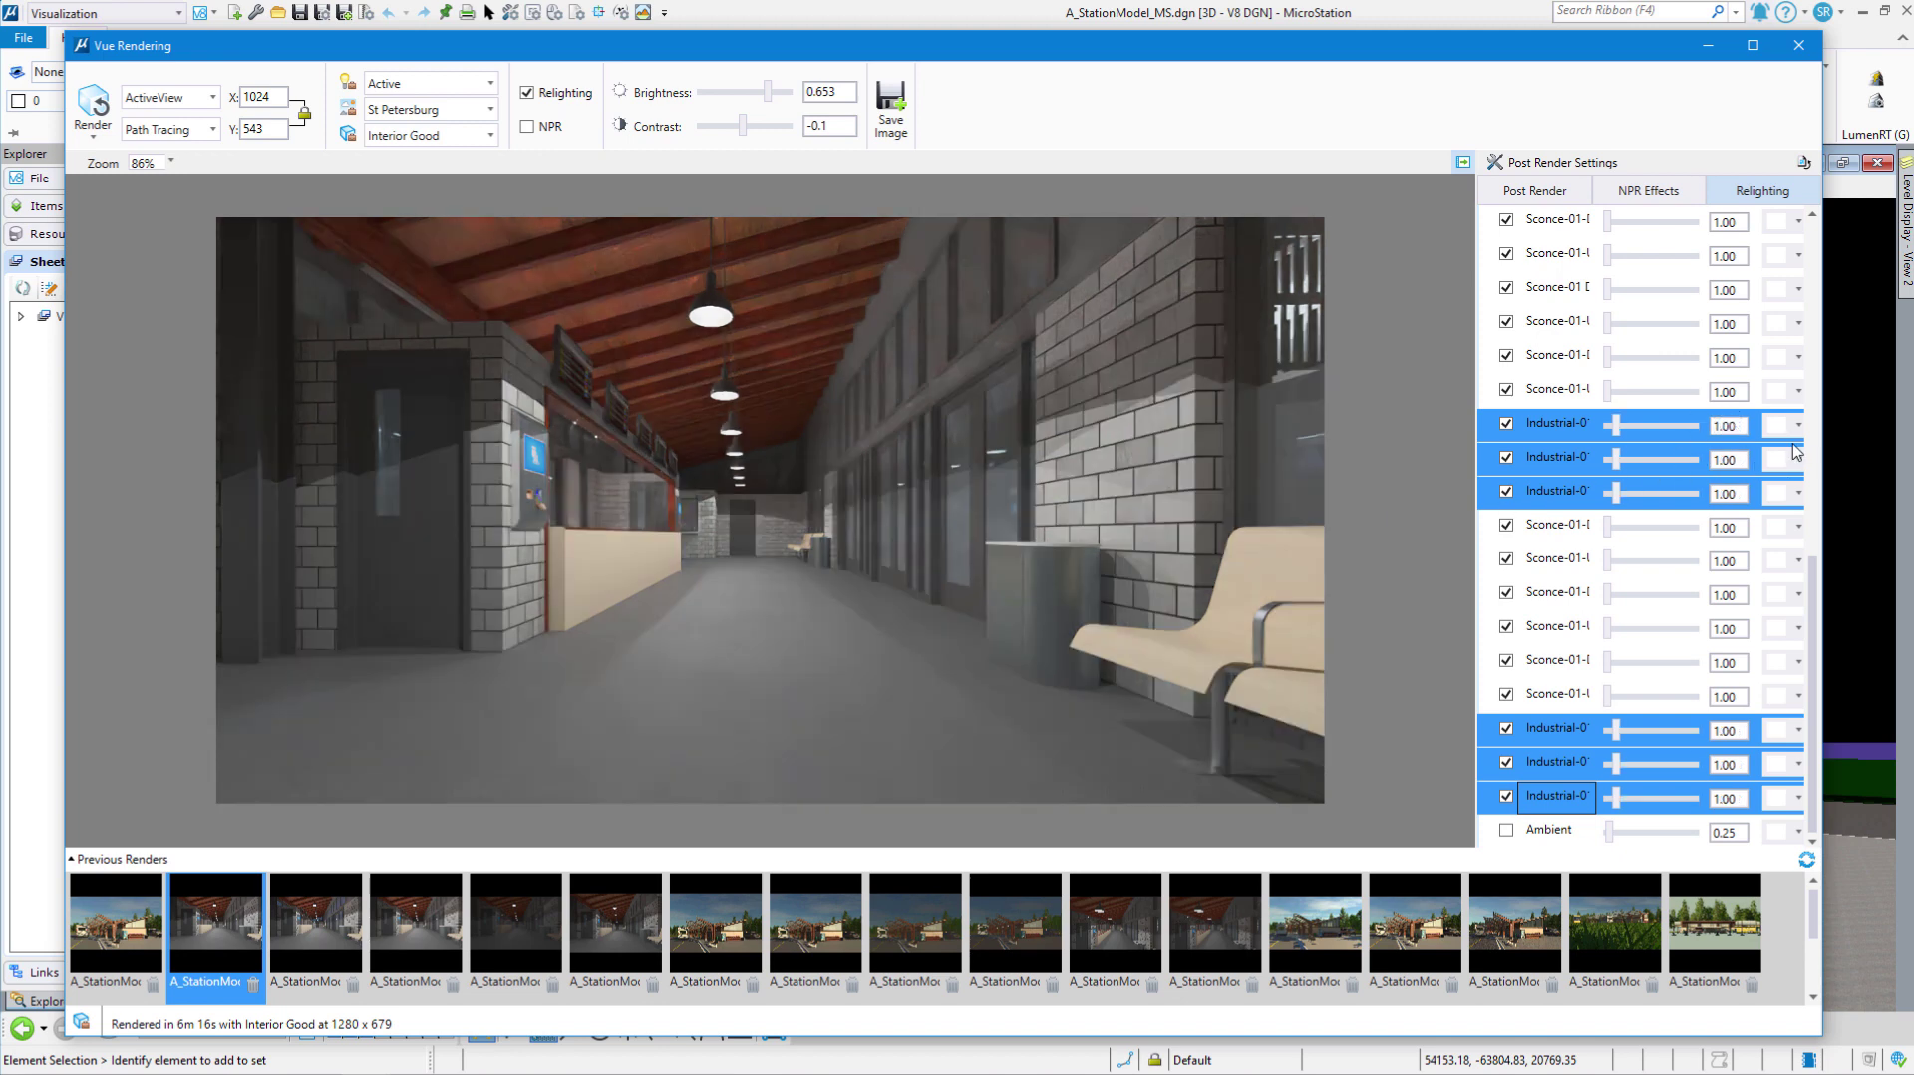
Tint the grouped lights teal with the eyedropper, then restore their colour to white
left_click(1800, 427)
left_click(1719, 765)
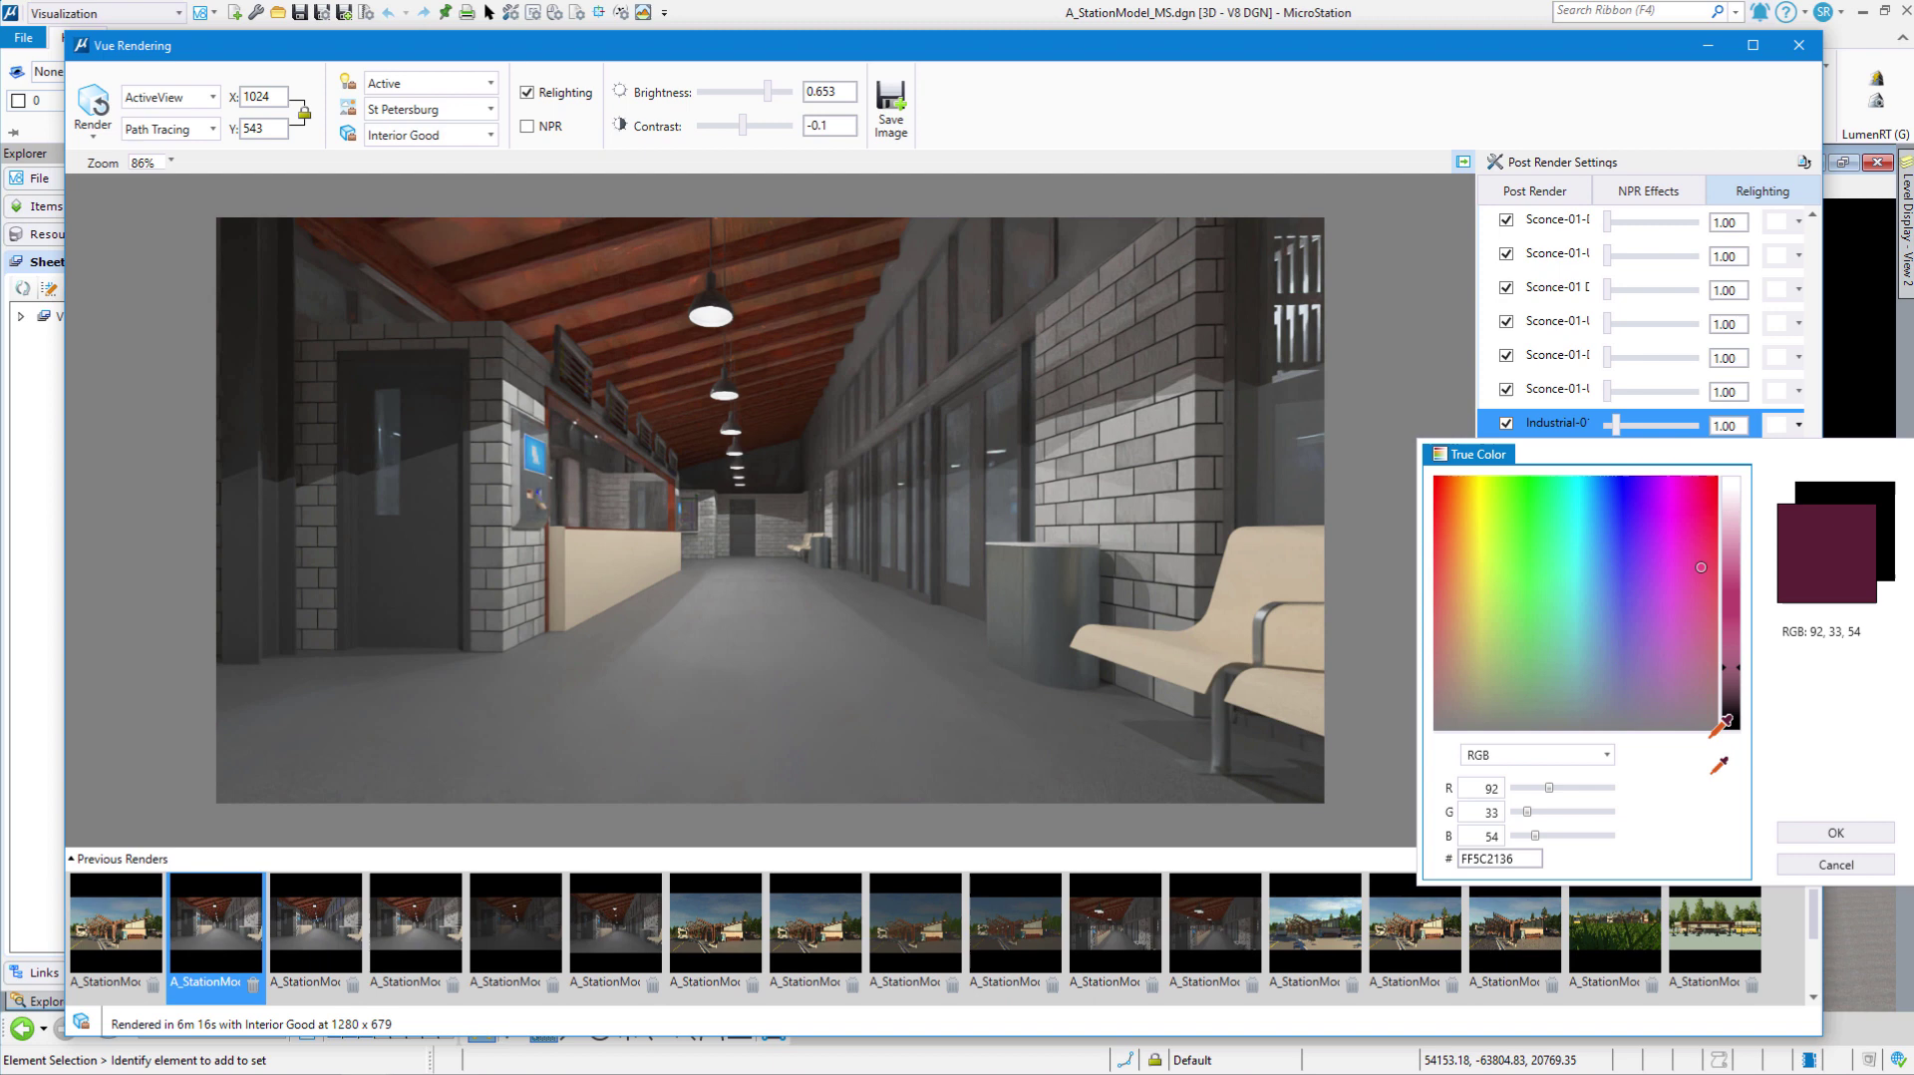
left_click(1568, 572)
left_click(1836, 832)
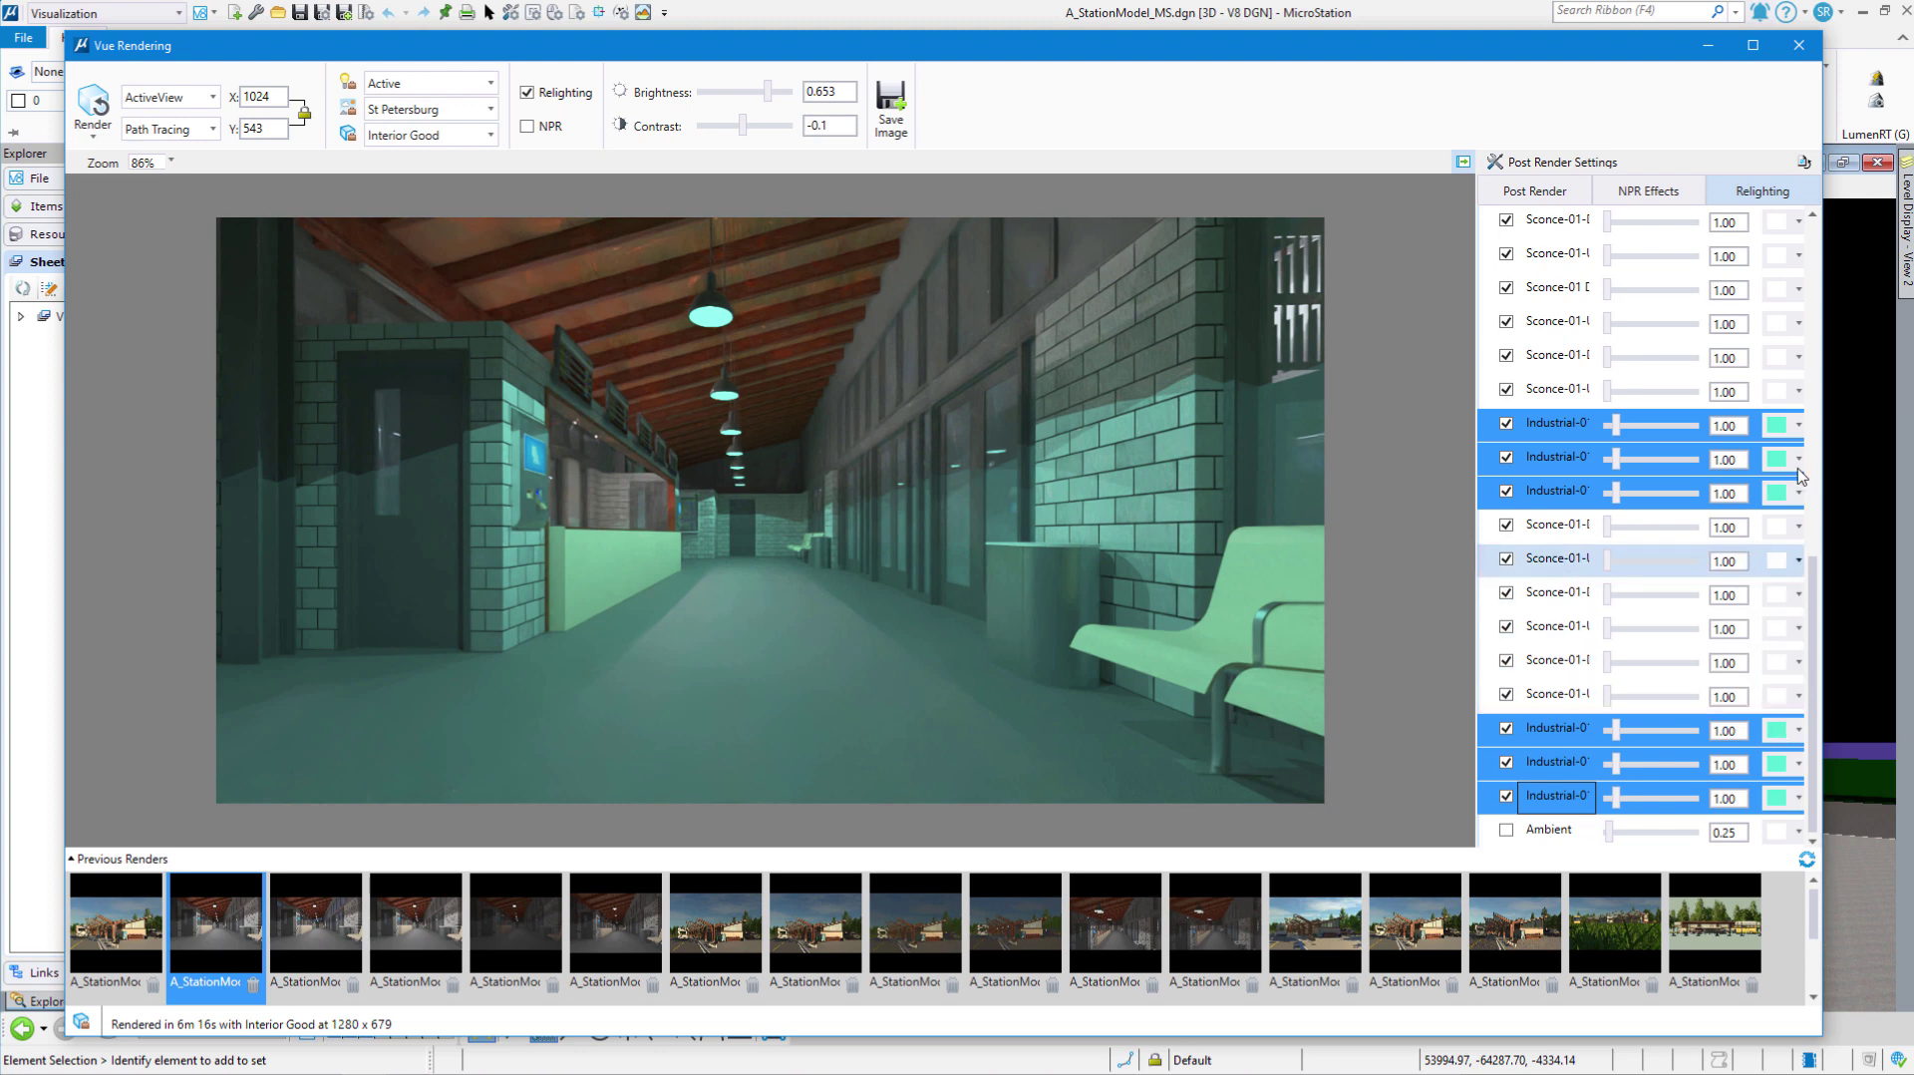
left_click(1800, 426)
left_click_drag(1734, 583, 1732, 477)
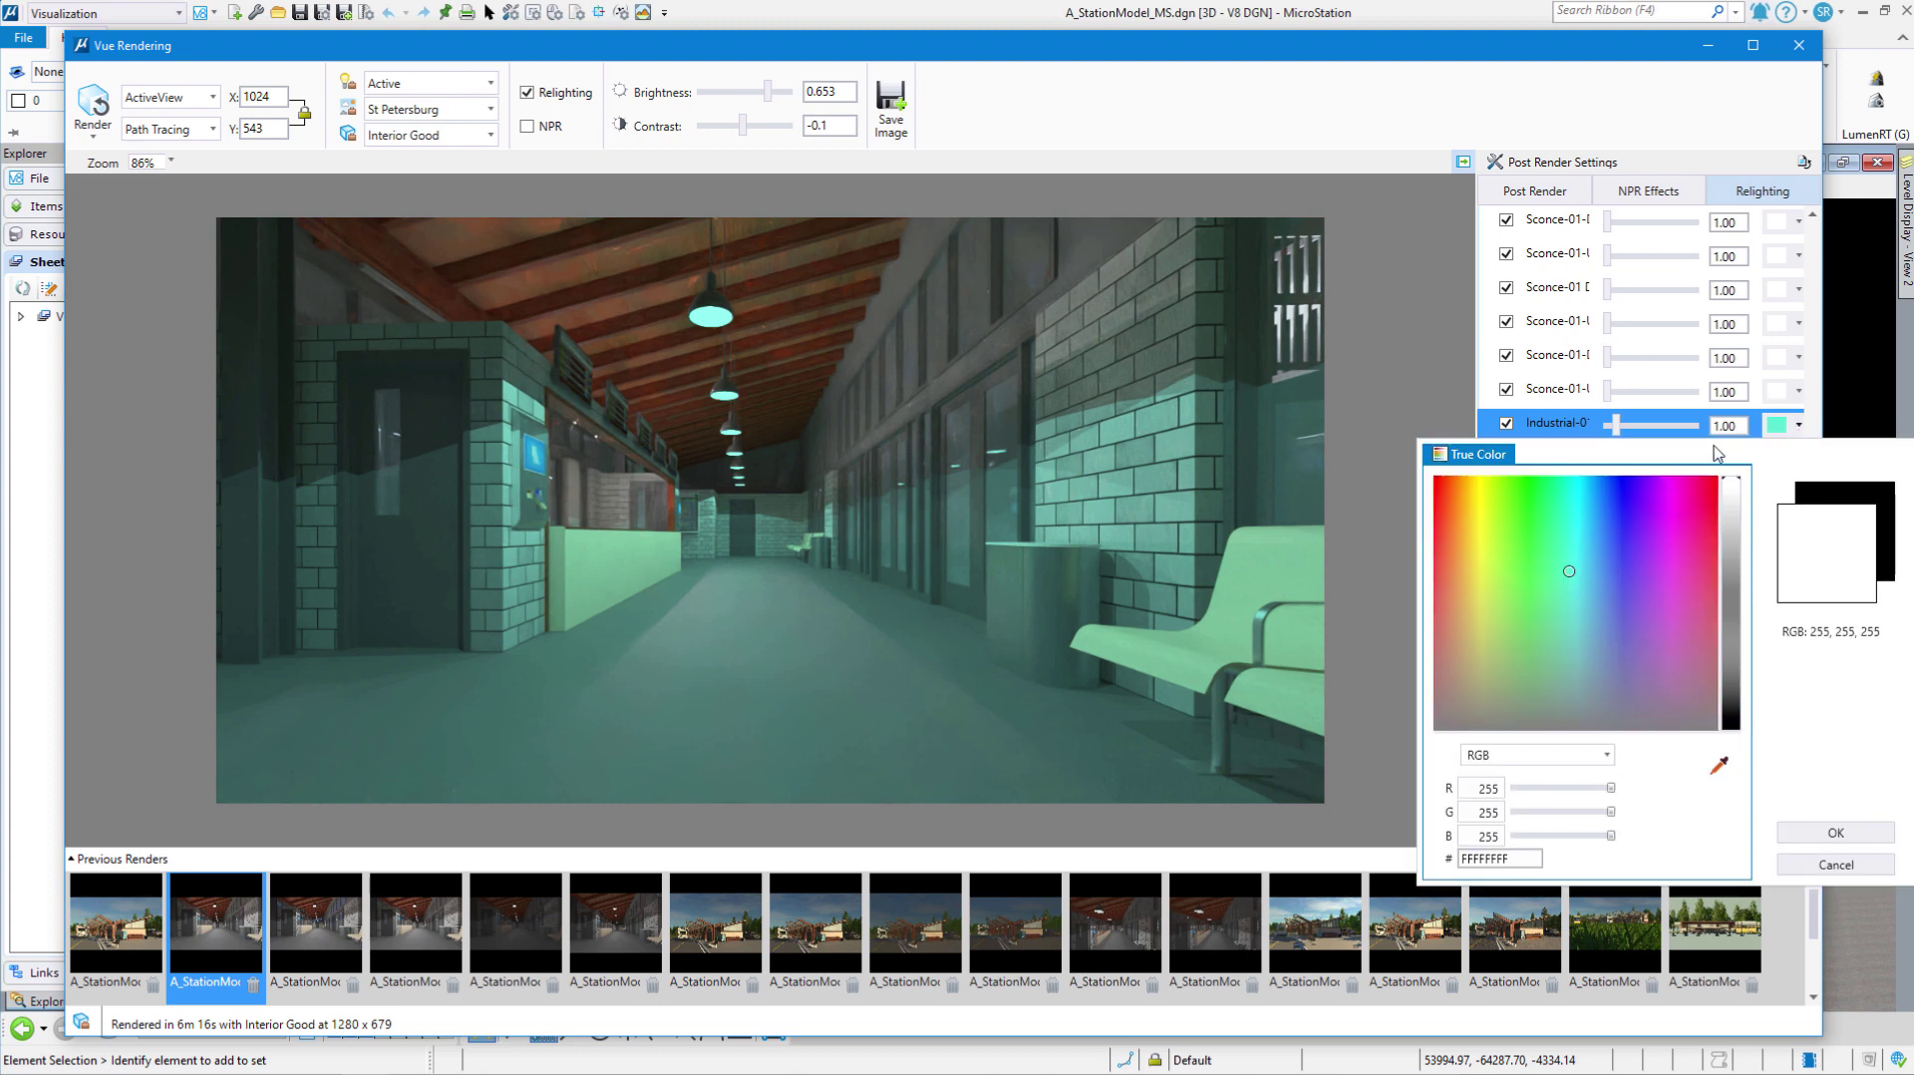
left_click(1844, 829)
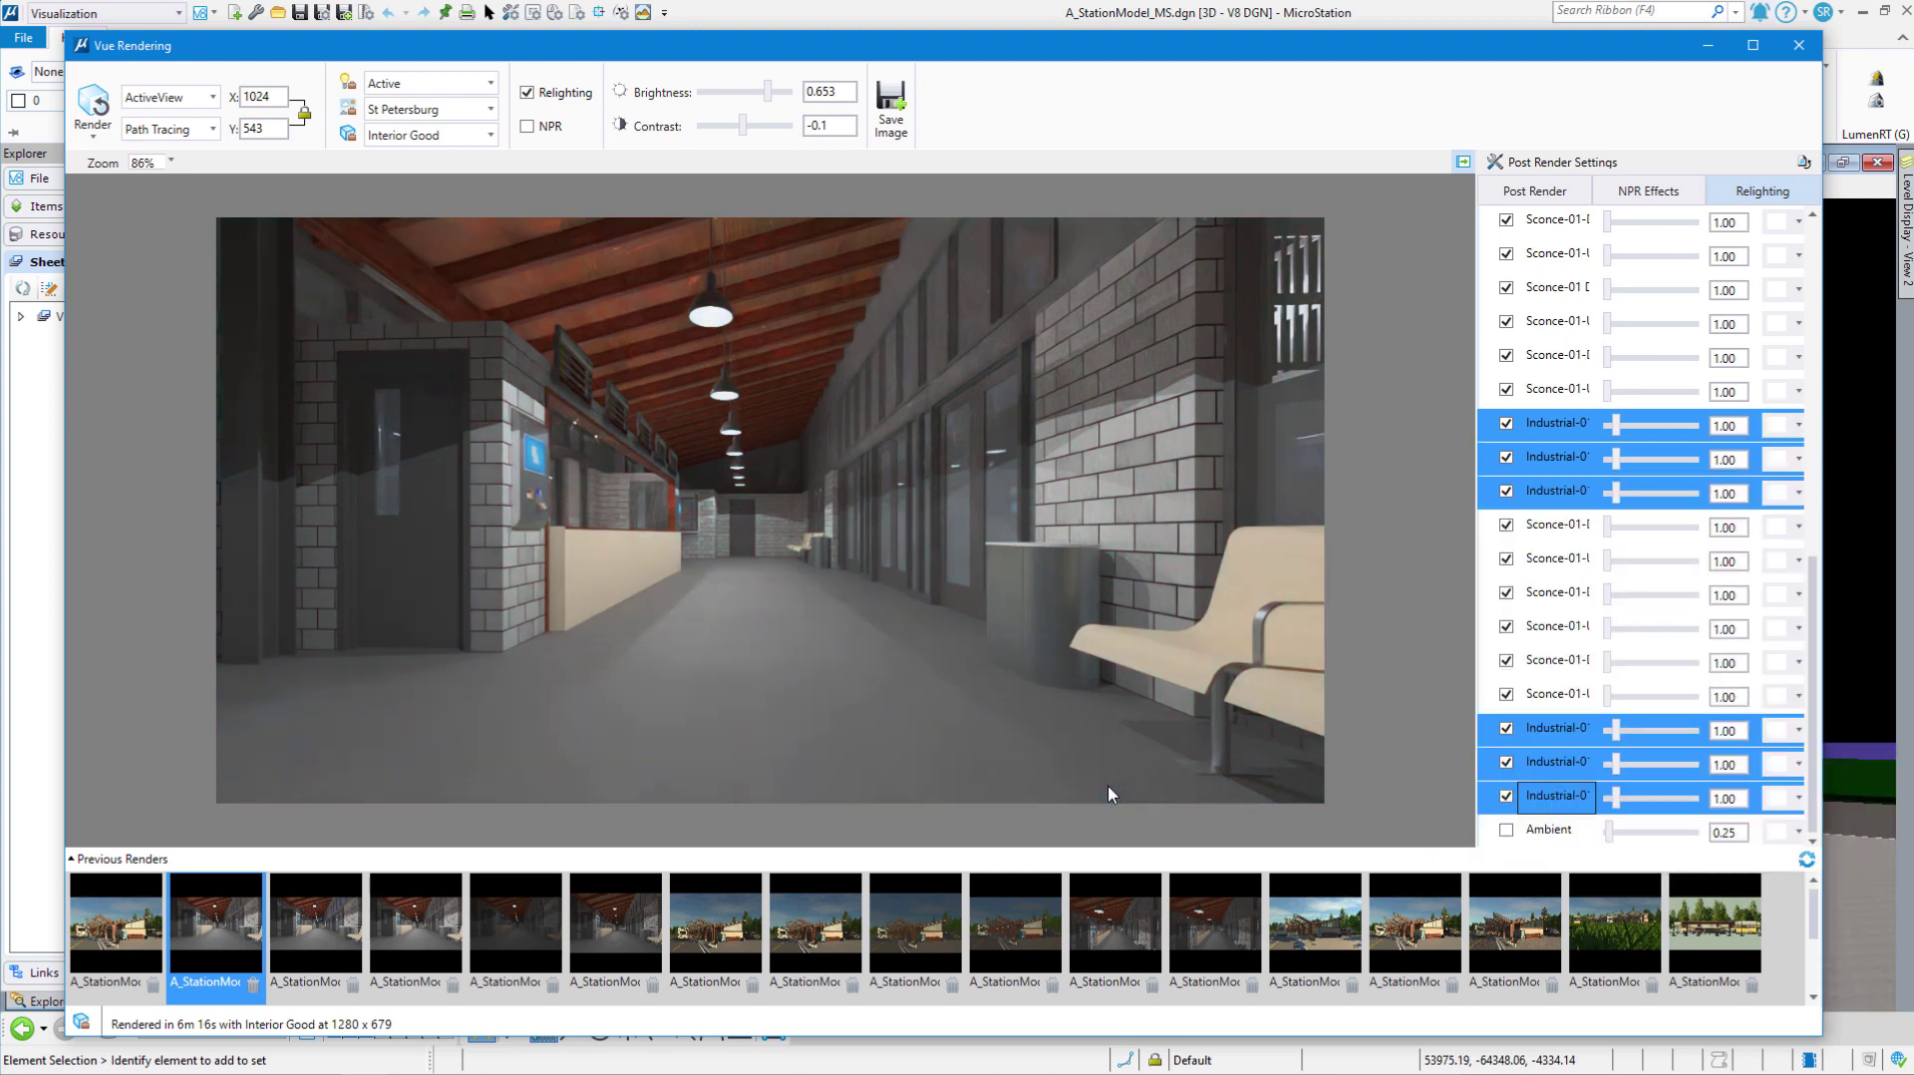
Select only the first Industrial light row, dropping the other lights from the selection
left_click(1561, 425)
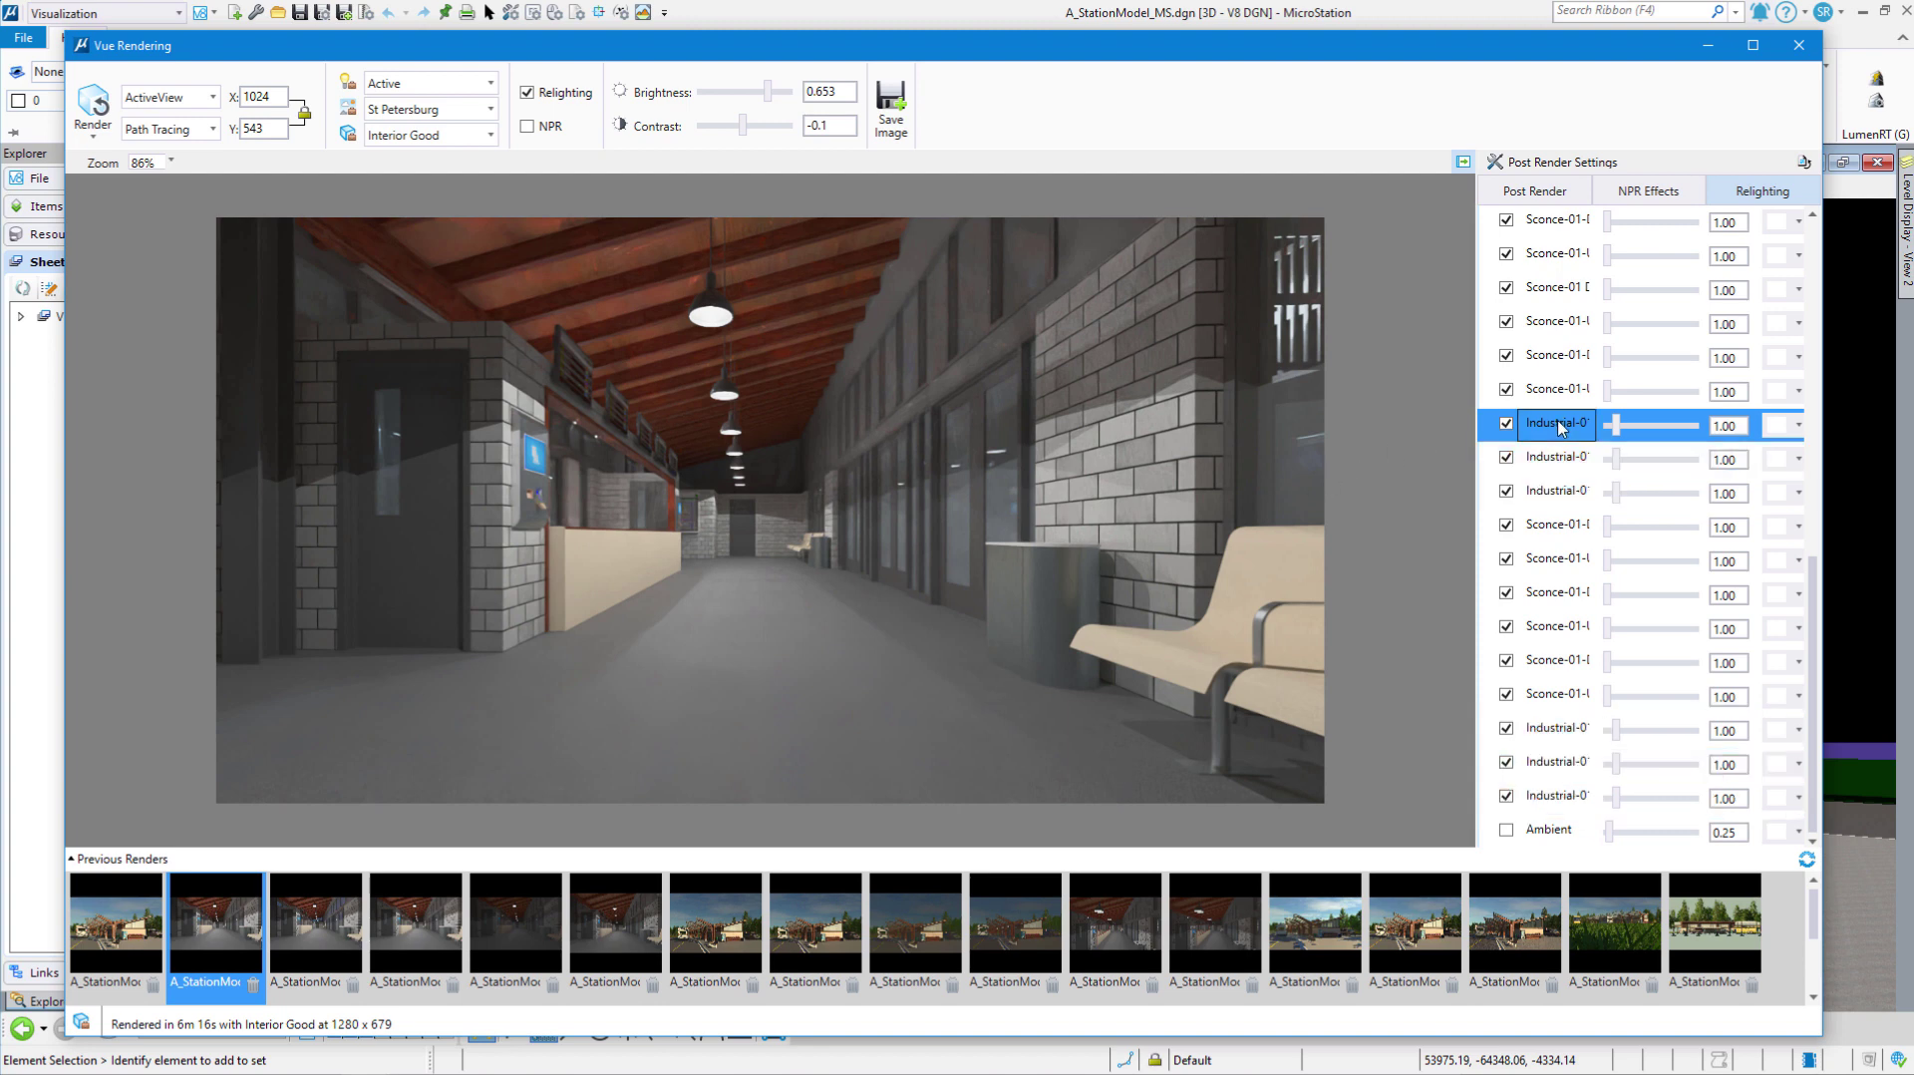